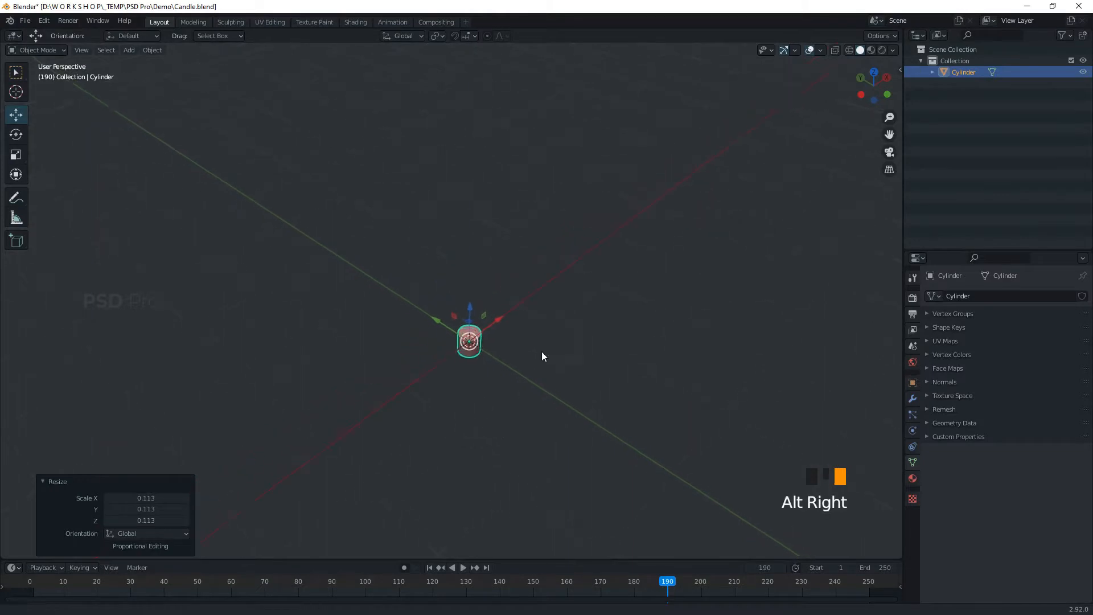
- In Edit Mode, stretch the whole cylinder along Z by a factor of about 15.56
key("Tab")
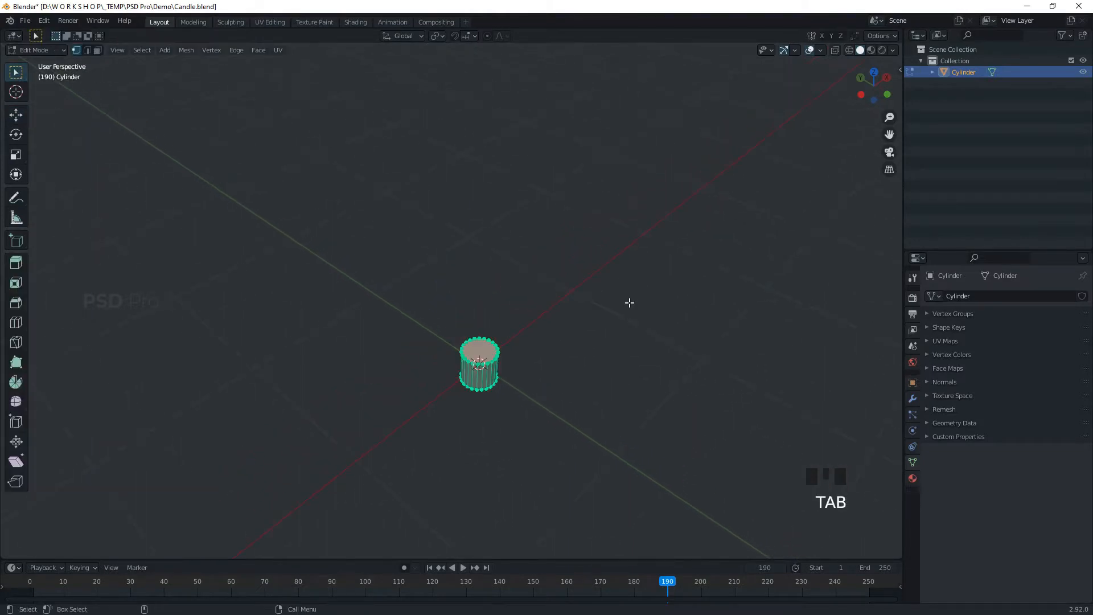
key("s")
key("z")
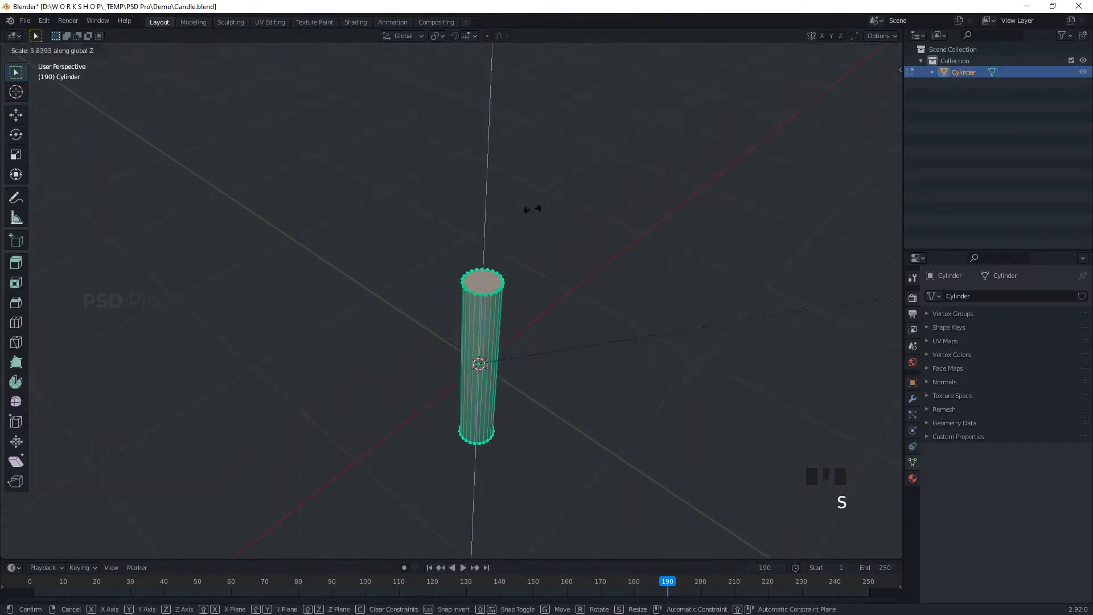
left_click(276, 45)
right_click_drag(618, 142, 573, 257, "alt")
left_click_drag(575, 259, 635, 197, "alt")
middle_click_drag(600, 324, 673, 235, "alt")
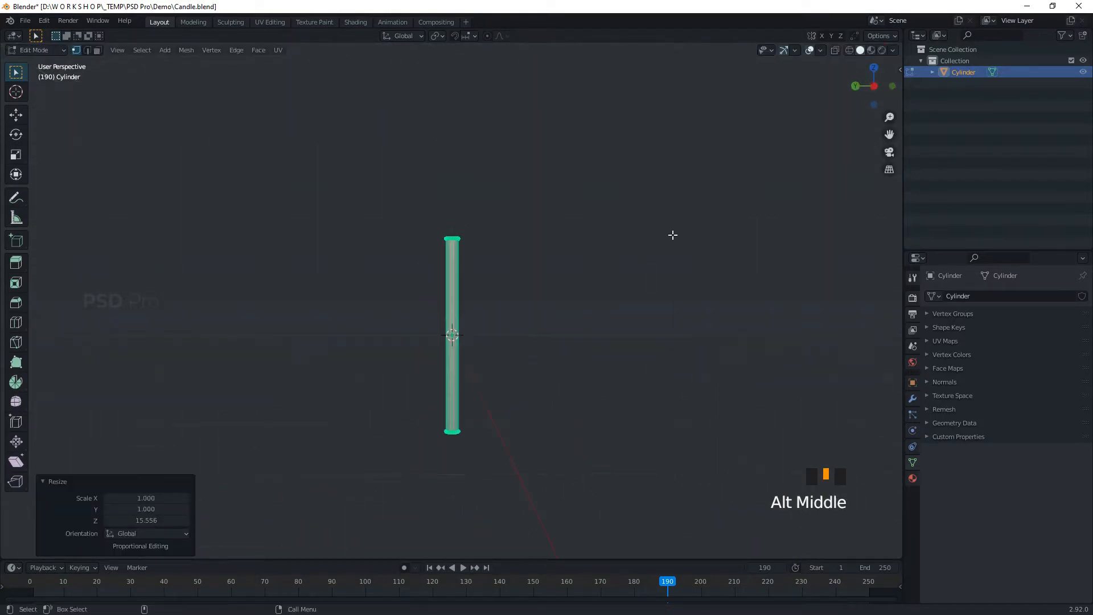
- Shorten the tall cylinder slightly by scaling it about 0.94 along Z
key("s")
key("z")
left_click(657, 239)
left_click_drag(658, 239, 567, 373, "alt")
middle_click_drag(567, 372, 574, 395, "alt")
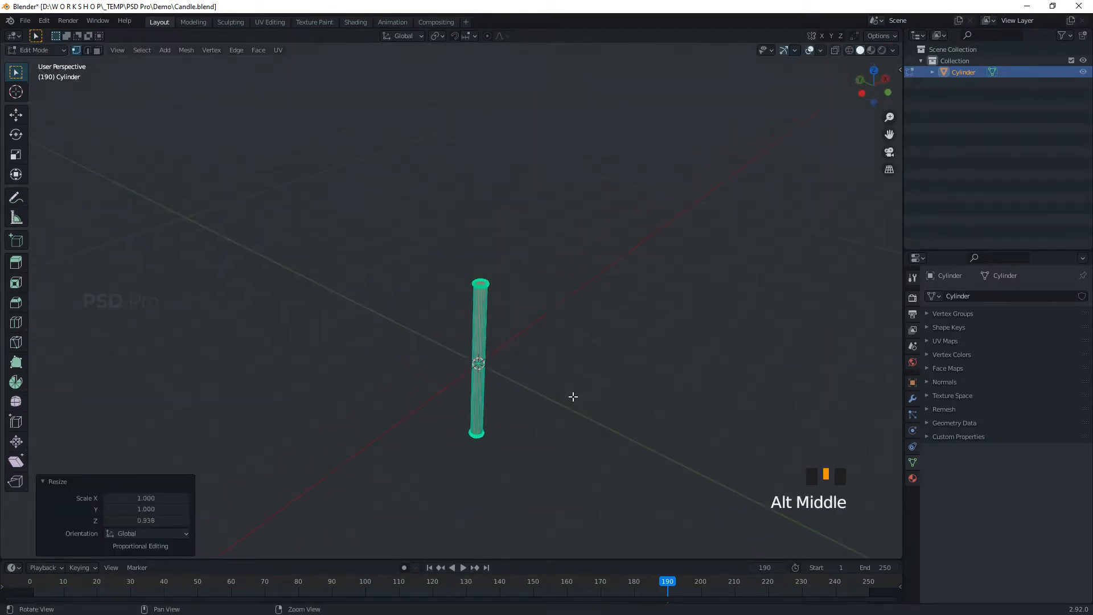
- Switch to face selection, select the cylinder's top face and inset it by about 185 mm
right_click_drag(573, 395, 644, 271, "alt")
middle_click_drag(644, 271, 549, 324, "alt")
right_click_drag(549, 325, 585, 236, "alt")
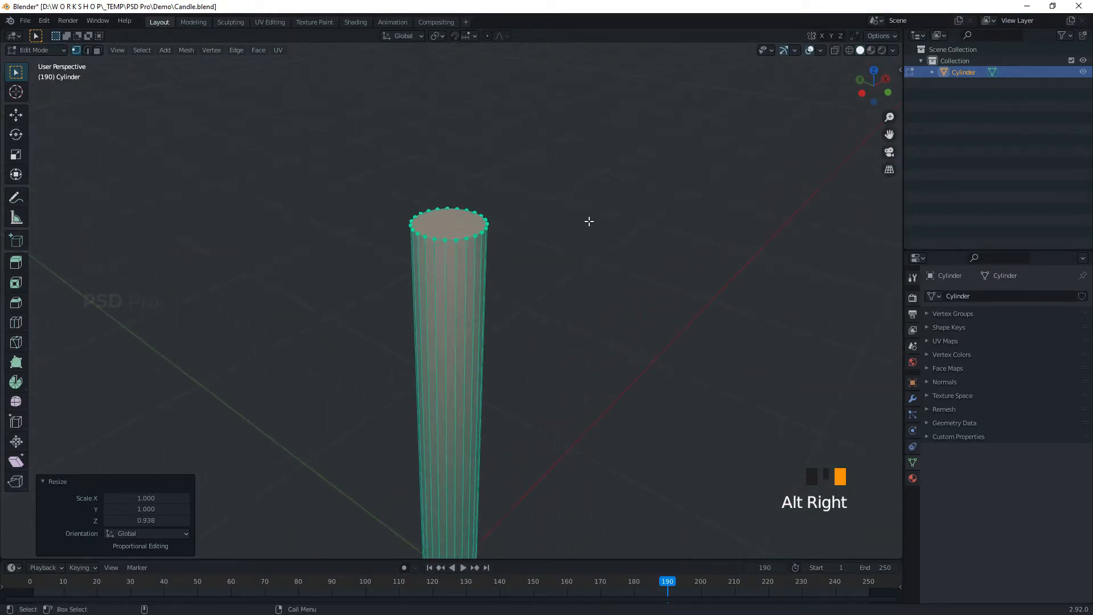
key("3")
left_click_drag(564, 225, 554, 261, "alt")
middle_click_drag(554, 262, 478, 258, "alt")
left_click(452, 278)
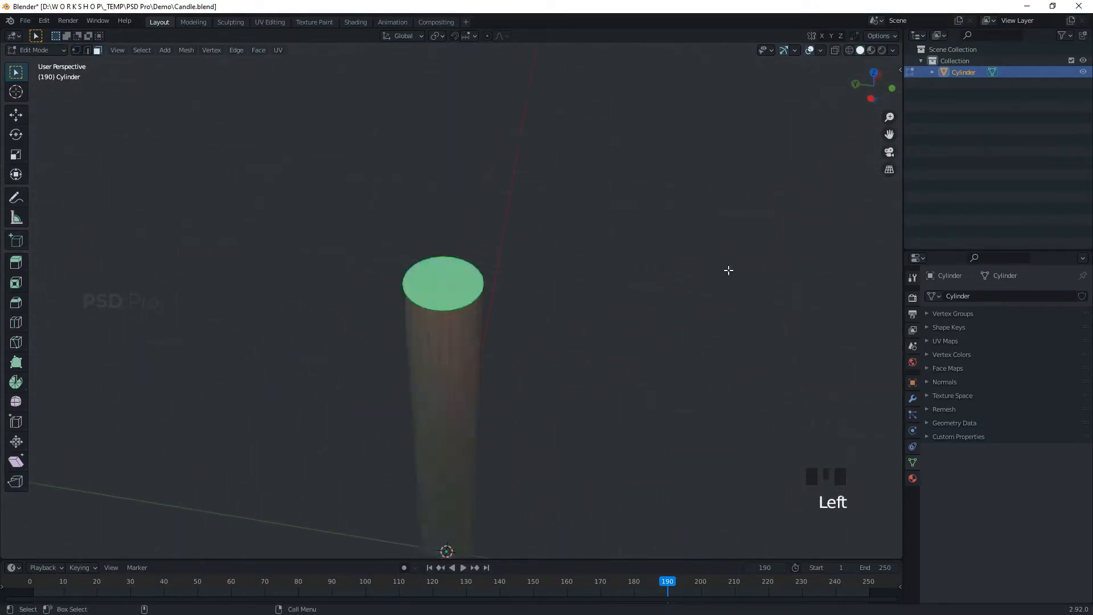
key("i")
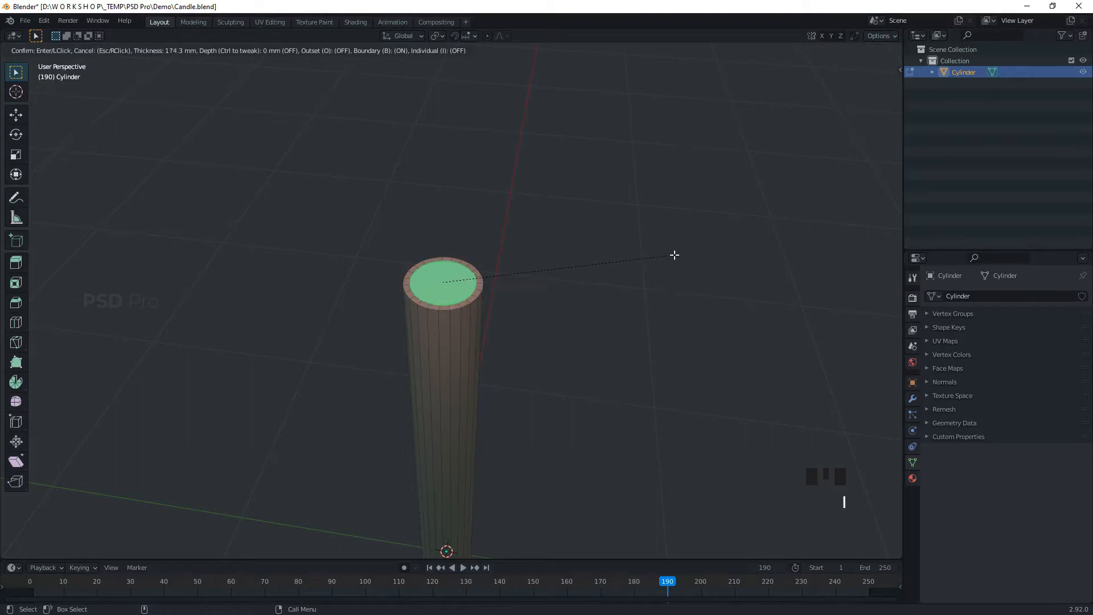
left_click(675, 254)
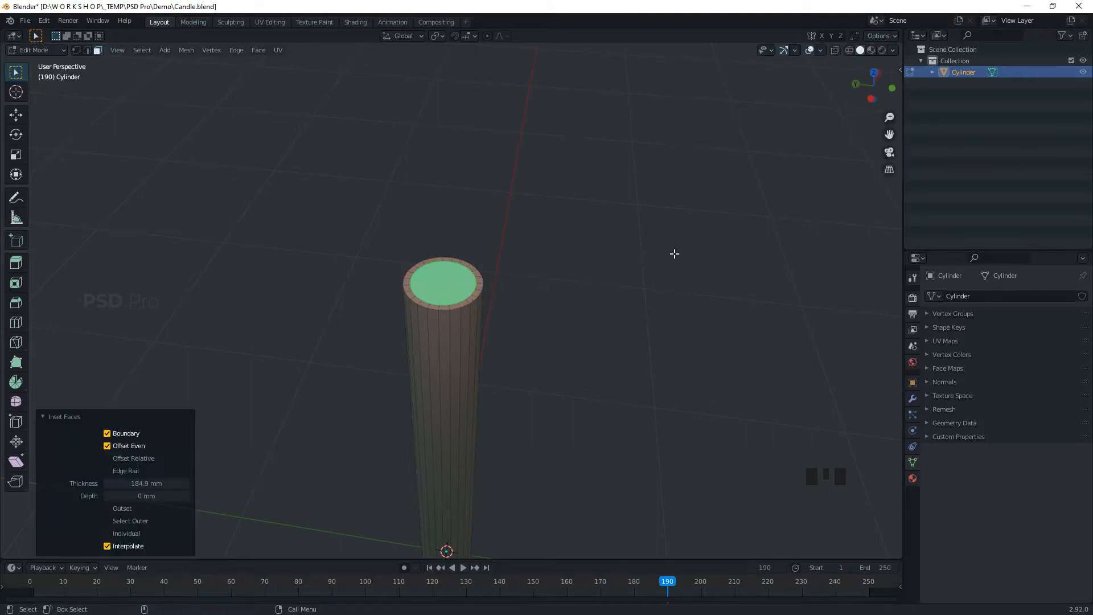
- Extrude the inset top face about 216 mm upward and scale it to about 0.31 for a conical tip
key("e")
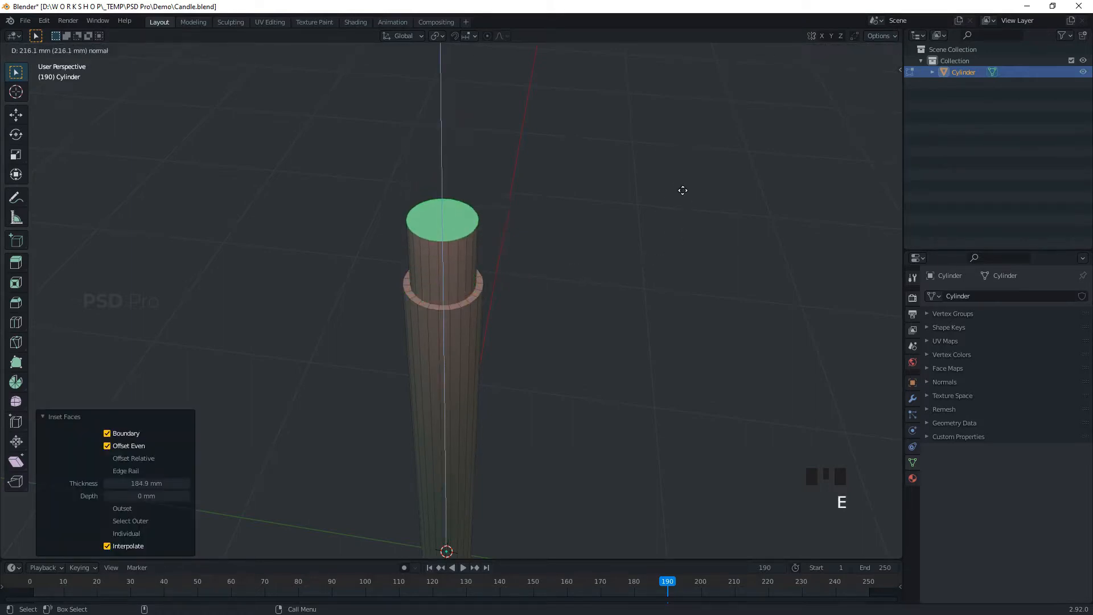
left_click(708, 200)
key("s")
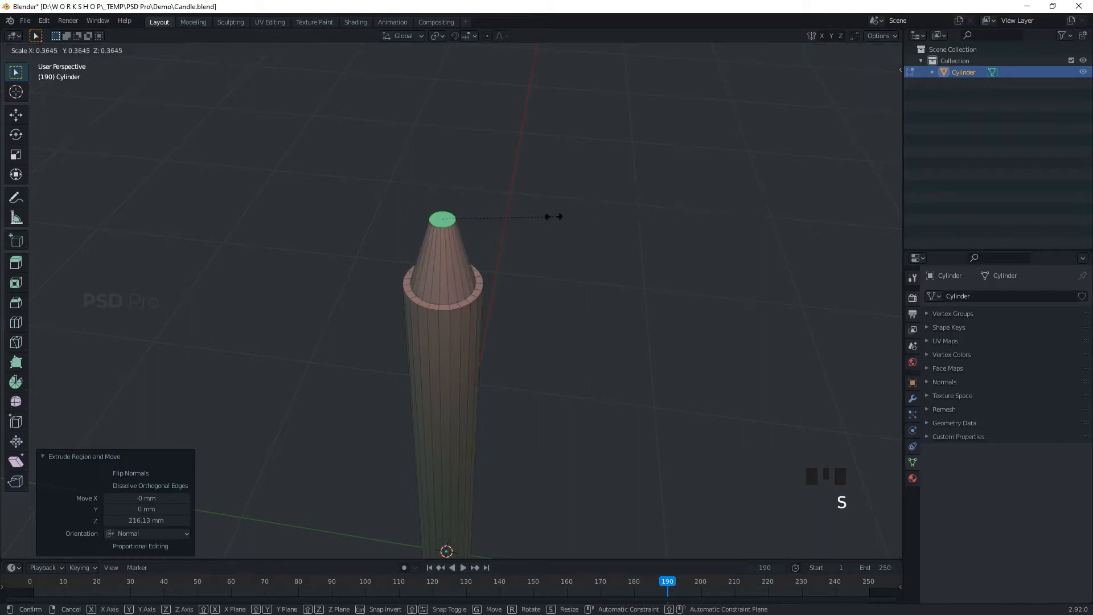
left_click(538, 226)
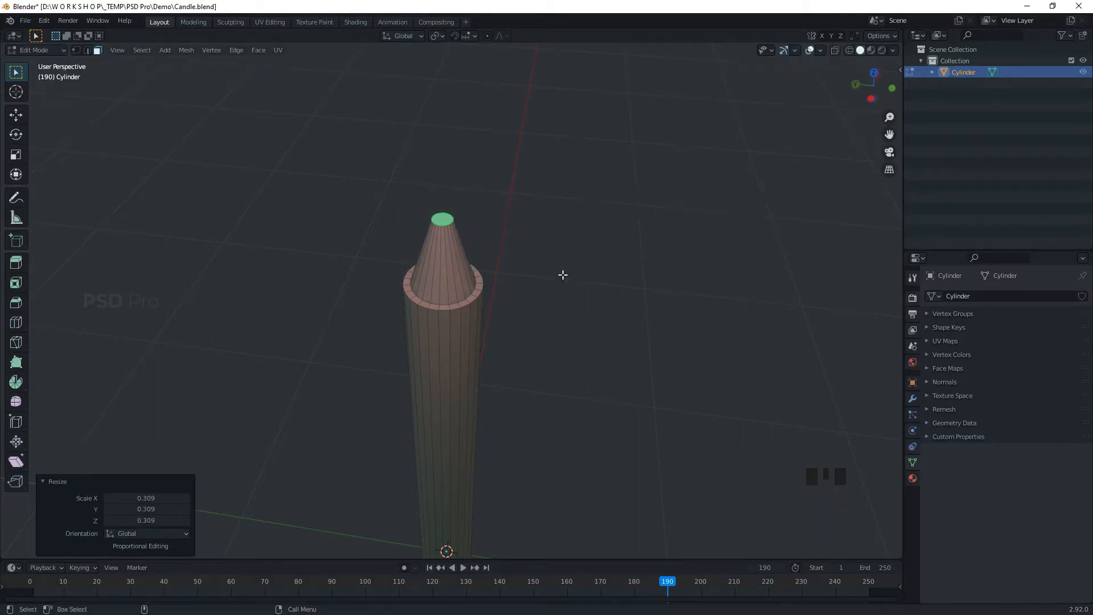
- Lower the cone's top face by about 42 mm along Z
left_click_drag(561, 274, 596, 269, "alt")
middle_click_drag(596, 268, 593, 388, "alt")
key("g")
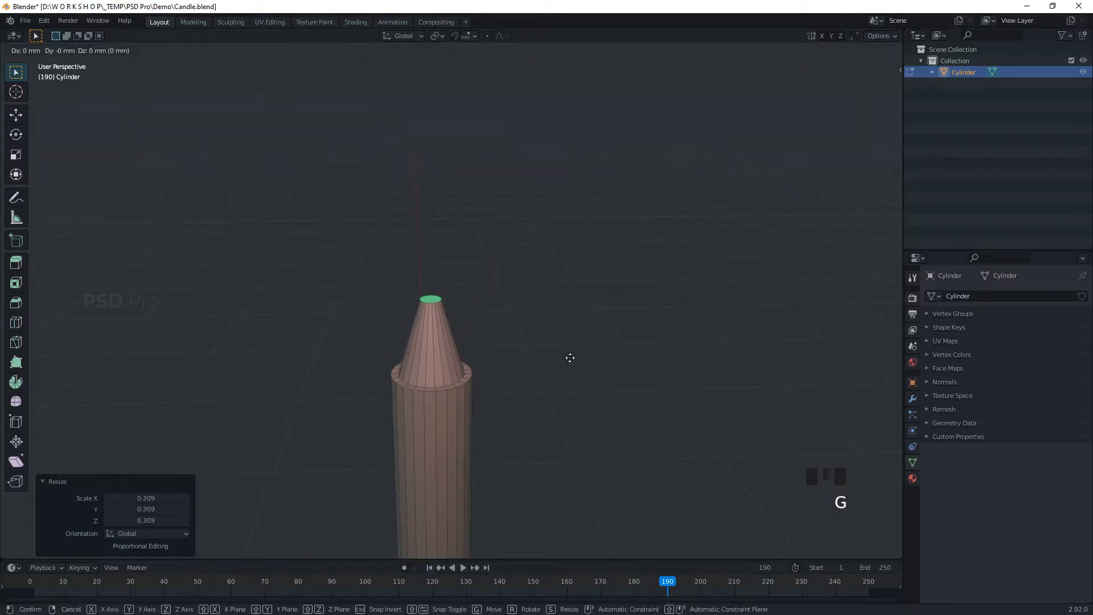
key("z")
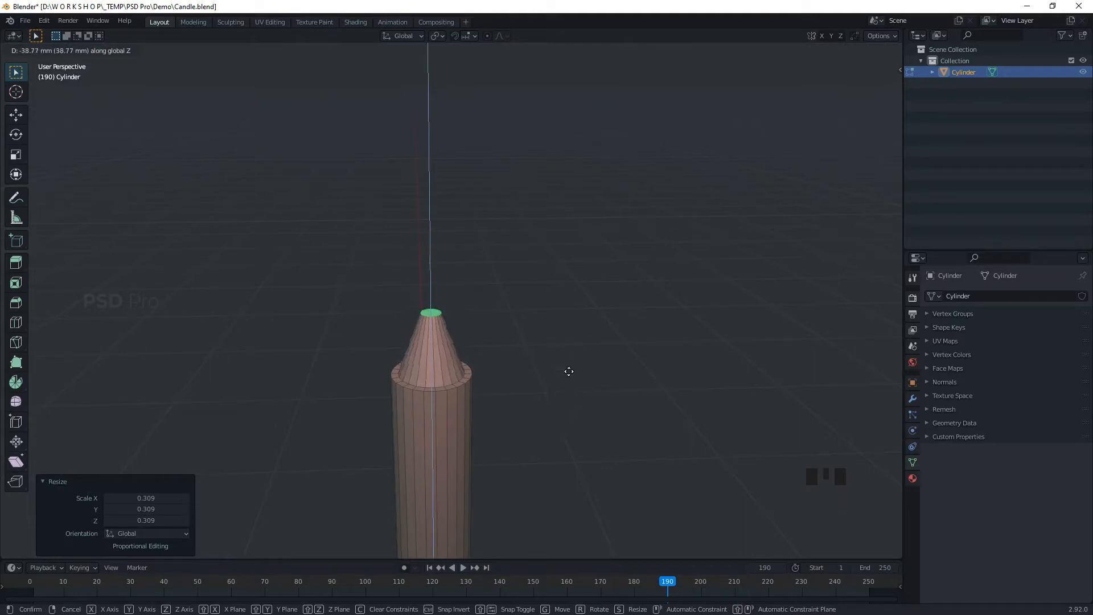
left_click(567, 372)
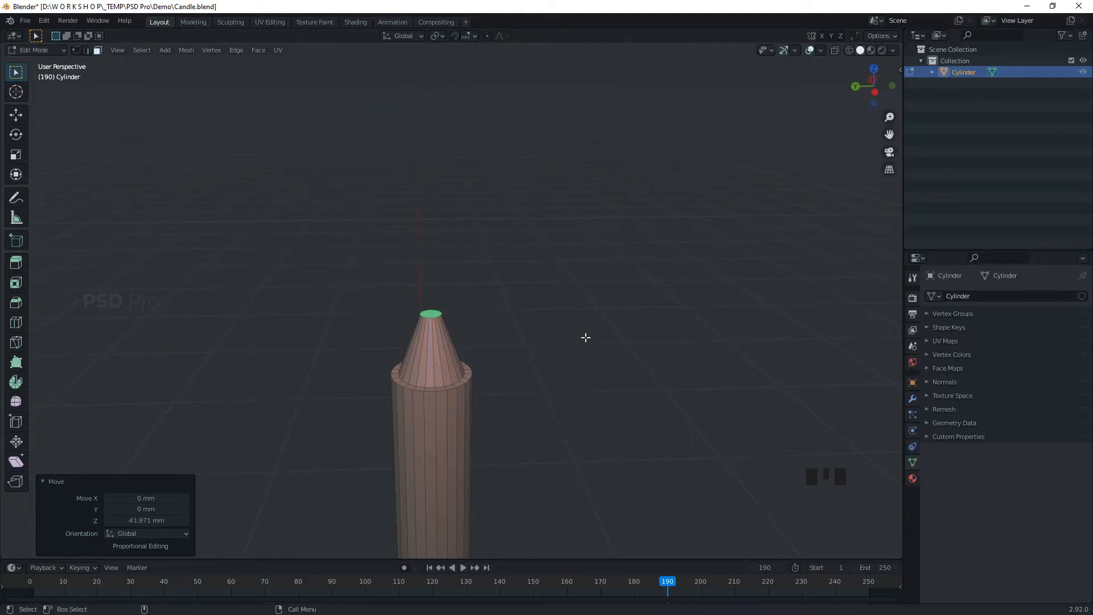
- Fine-tune the size of the cone's top face by scaling it about 1.16 and again by about 0.87
key("z")
key("s")
left_click(606, 340)
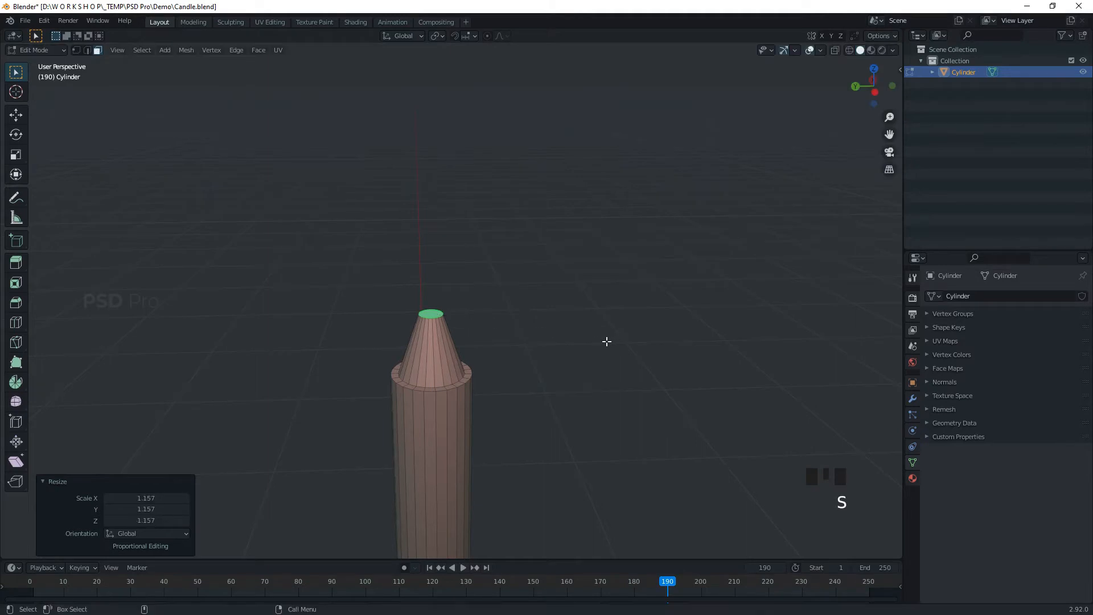
key("s")
left_click(505, 381)
- Inset the cone's top face by about 183 mm and extrude the small centre face about 77 mm upward as a wick
key("alt+Right")
key("alt+Right")
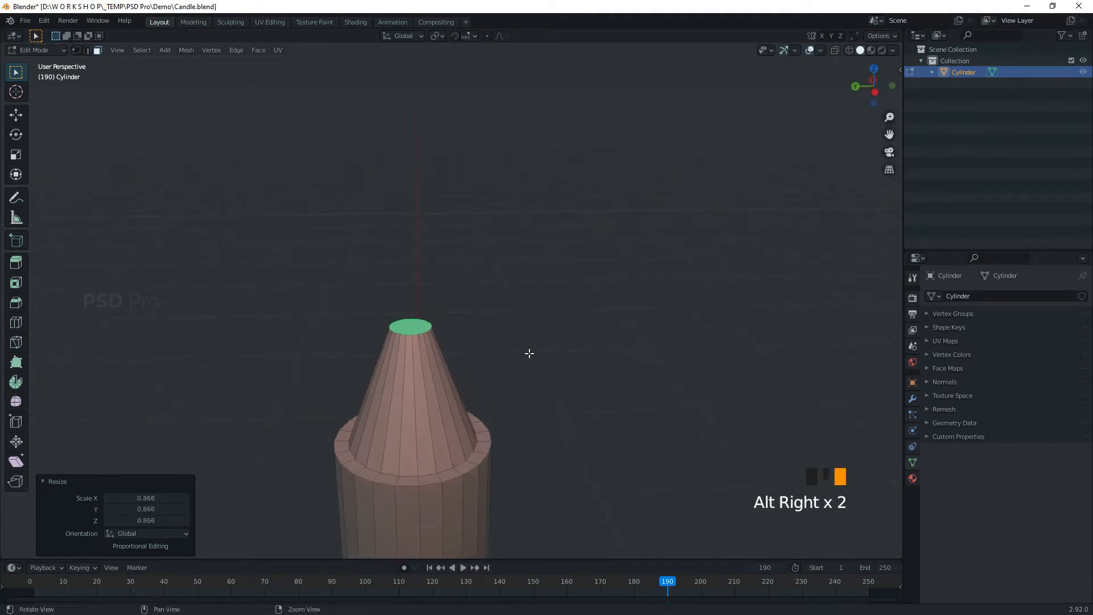
middle_click_drag(527, 353, 568, 317, "alt")
key("i")
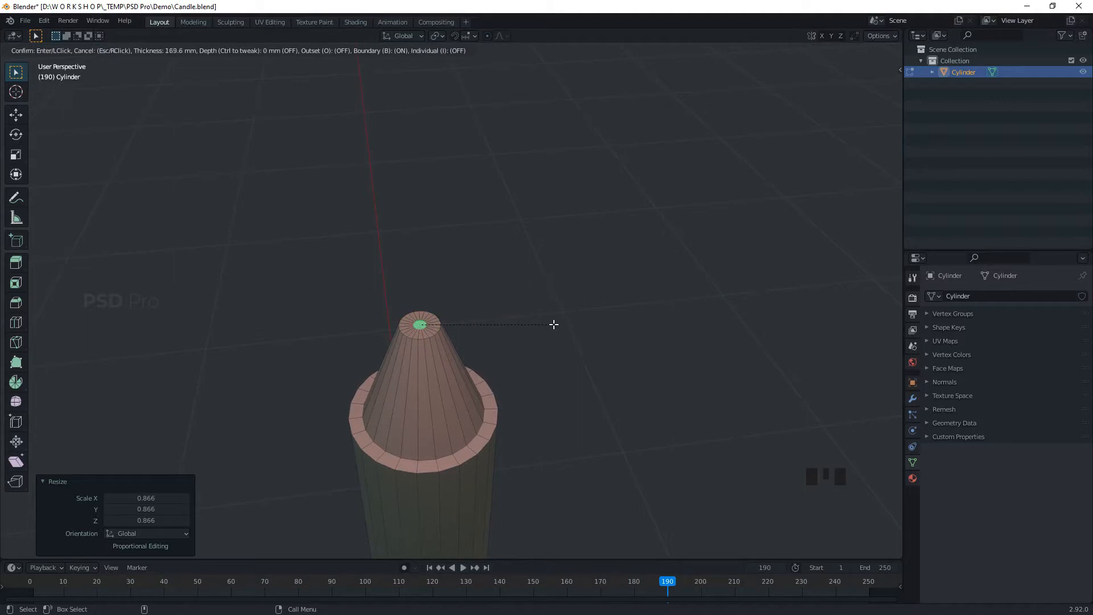
left_click(552, 324)
key("e")
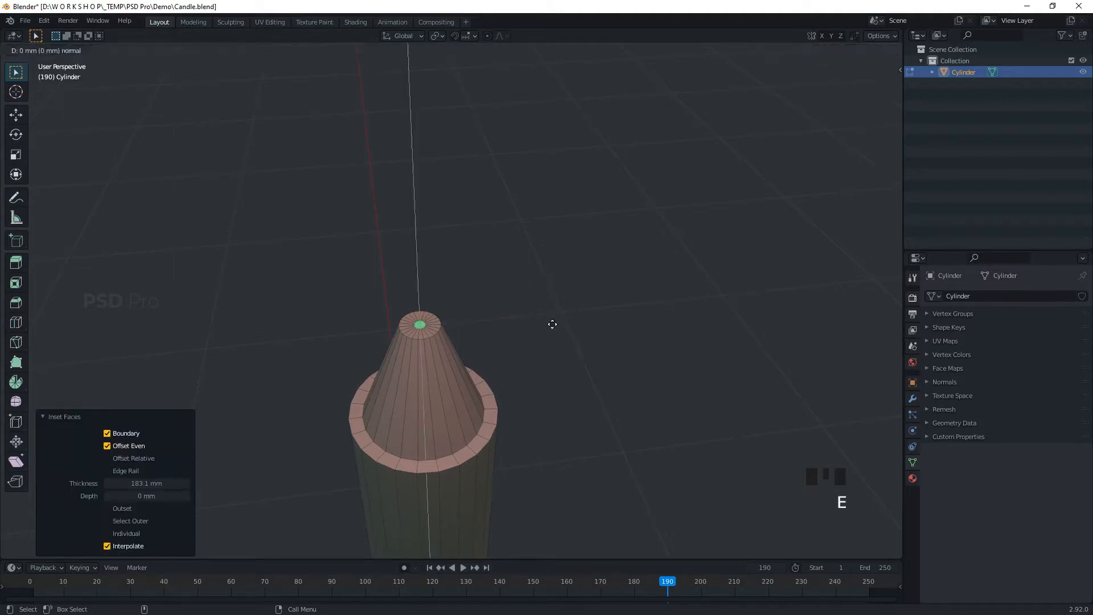
left_click(556, 279)
- In front view, scale the wick's top face to about 0.48 and shift it about 8.5 mm in X and -5.7 mm in Z
left_click_drag(556, 279, 613, 305, "alt")
middle_click_drag(612, 306, 605, 312, "alt")
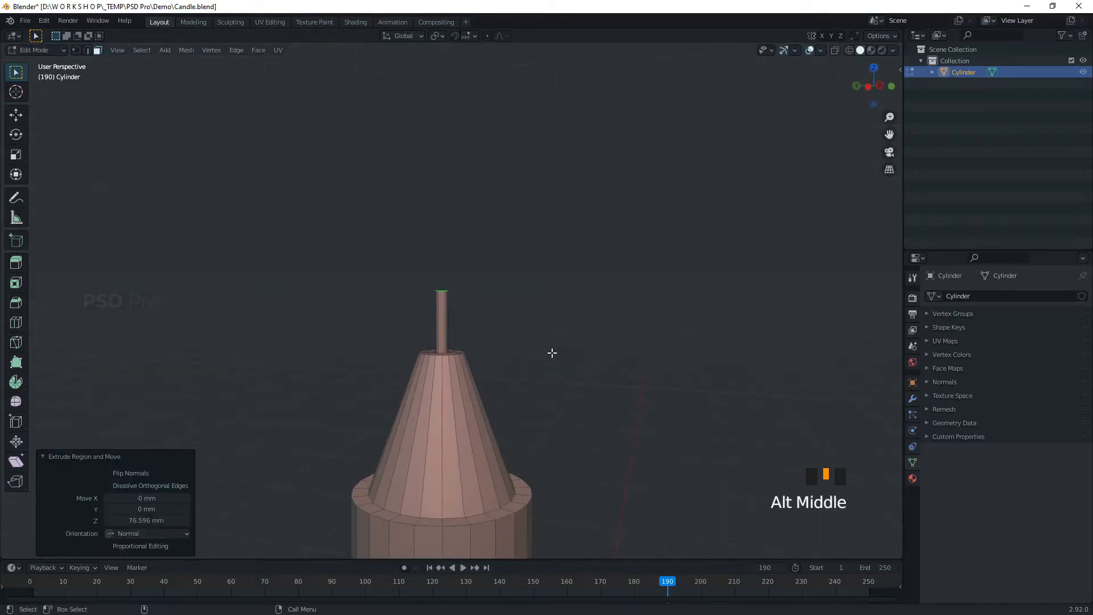
key("grave")
left_click(502, 335)
middle_click_drag(692, 353, 606, 306, "alt")
key("s")
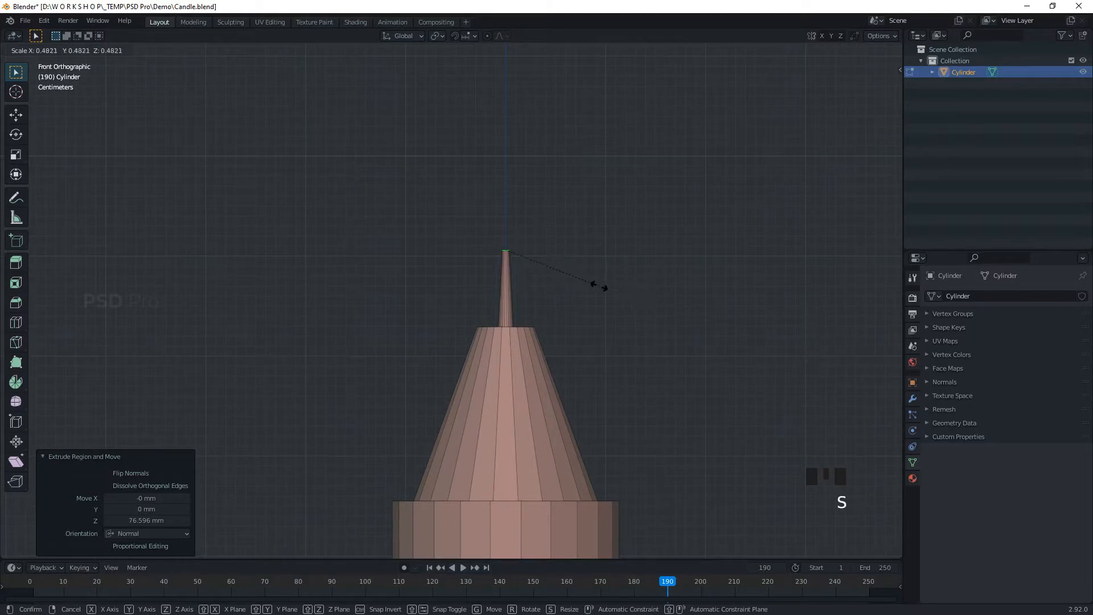
left_click(599, 287)
key("g")
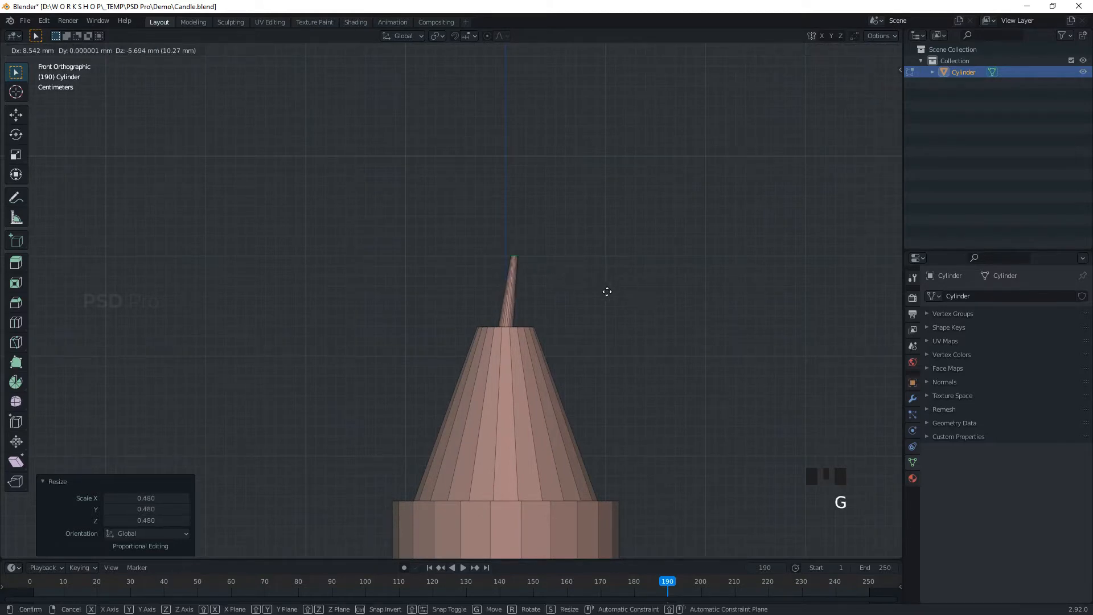
left_click(607, 291)
- Add one centred loop cut around the wick and move it about -5.1 mm in X and -1.7 mm in Z to bend it
key("ctrl+r")
left_click(559, 291)
right_click(556, 302)
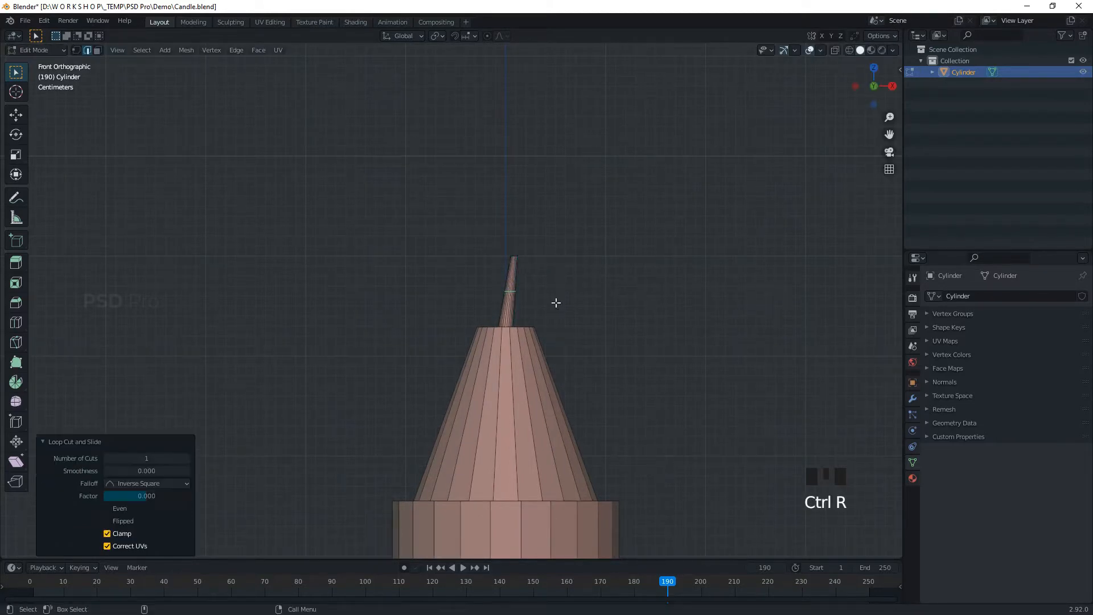
key("g")
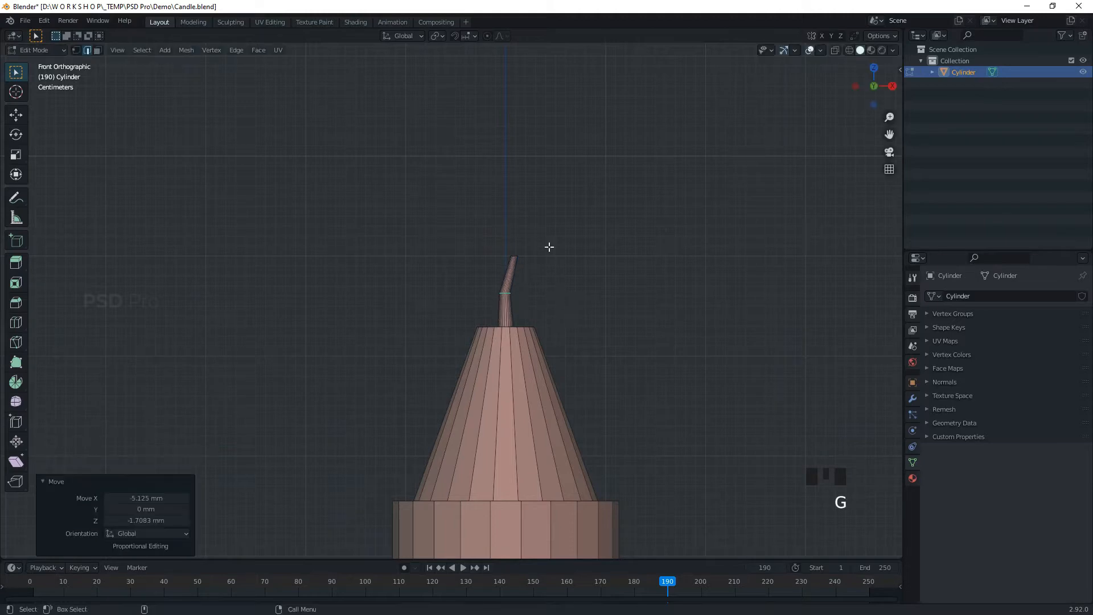
left_click(555, 273)
- With X-ray on, select the wick's top vertices and move them about -3.4 mm in X and 0.6 mm in Z
key("1")
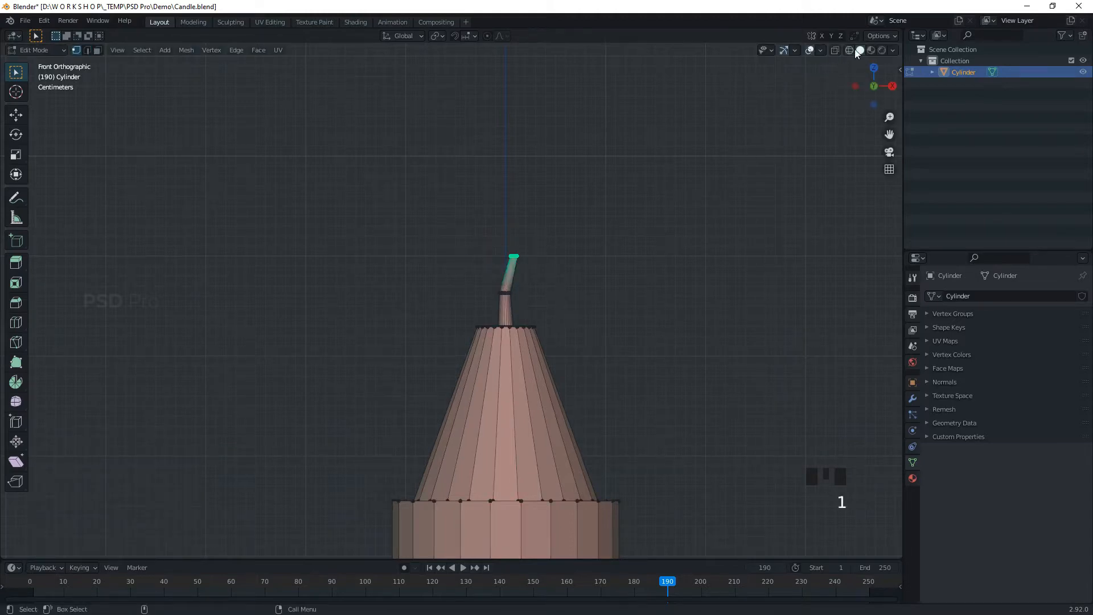
left_click(835, 50)
left_click_drag(466, 205, 592, 279)
key("g")
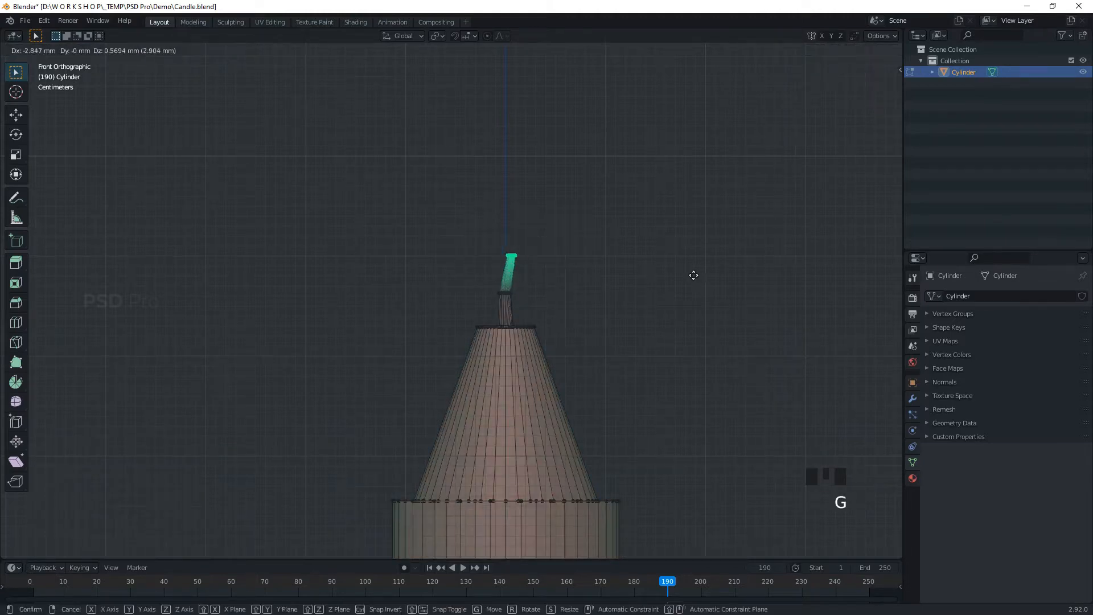
left_click(694, 275)
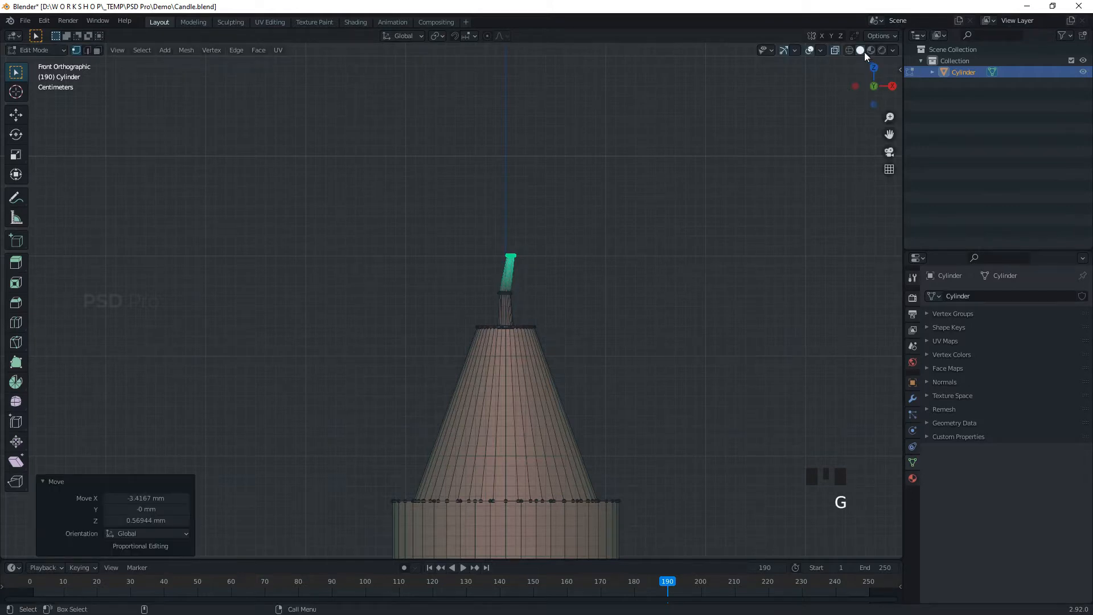
- Turn off X-ray, return to Object Mode and reselect the candle after checking its overall shape
left_click(834, 50)
key("Tab")
right_click_drag(643, 283, 624, 372, "alt")
left_click(660, 359)
left_click_drag(624, 371, 589, 444, "alt")
right_click_drag(589, 448, 612, 459, "alt")
middle_click_drag(613, 459, 610, 410, "alt")
left_click_drag(610, 410, 433, 321, "alt")
left_click(433, 322)
- Import the Candle_Fire texture into the scene using Images as Planes
middle_click_drag(525, 371, 459, 312, "alt")
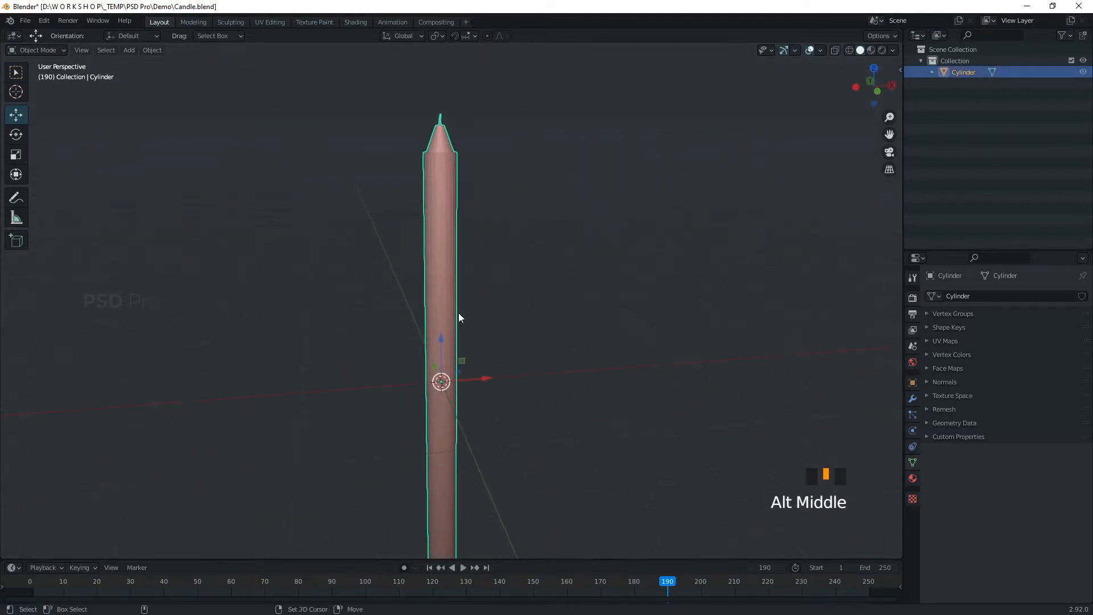
key("shift+a")
mouse_move(459, 312)
mouse_move(430, 435)
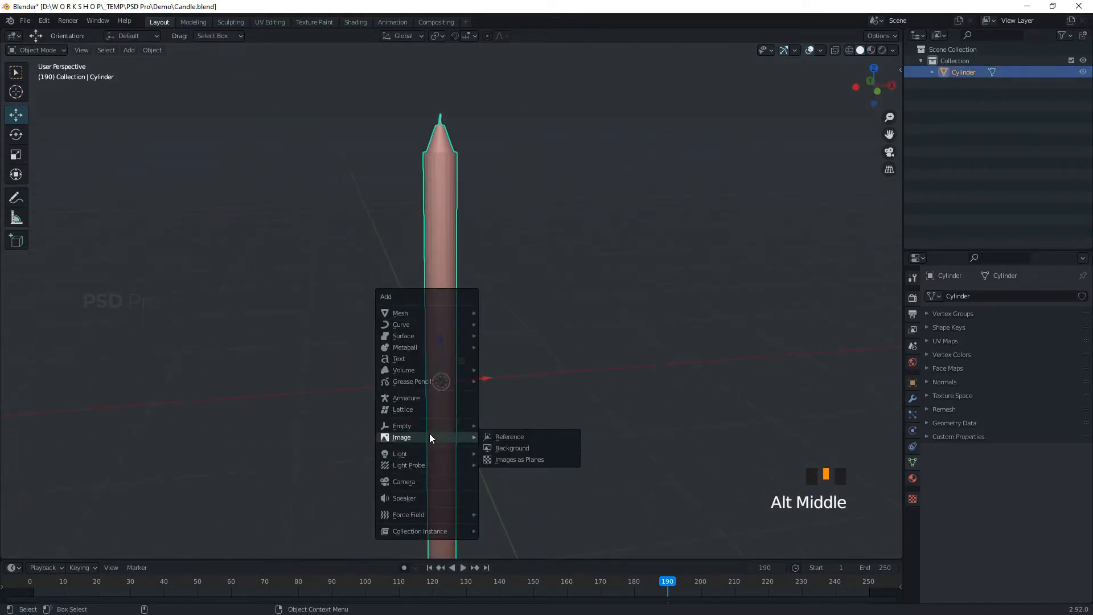
left_click(541, 466)
left_click(457, 228)
left_click(712, 493)
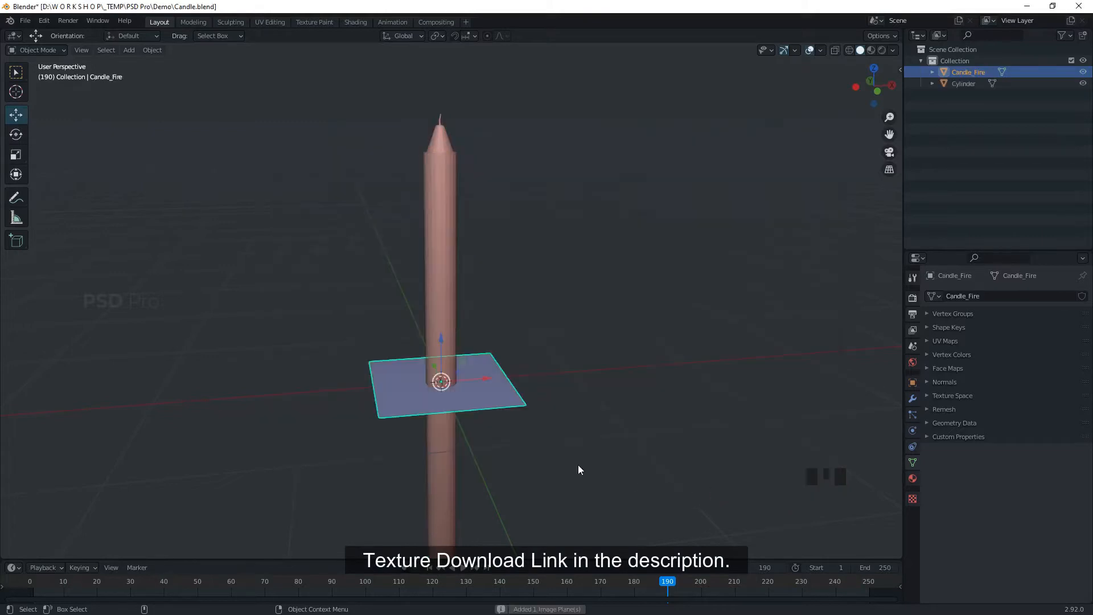
- Rotate the Candle_Fire plane 90° about the X axis so it stands upright
left_click_drag(579, 465, 655, 409, "alt")
type("rx")
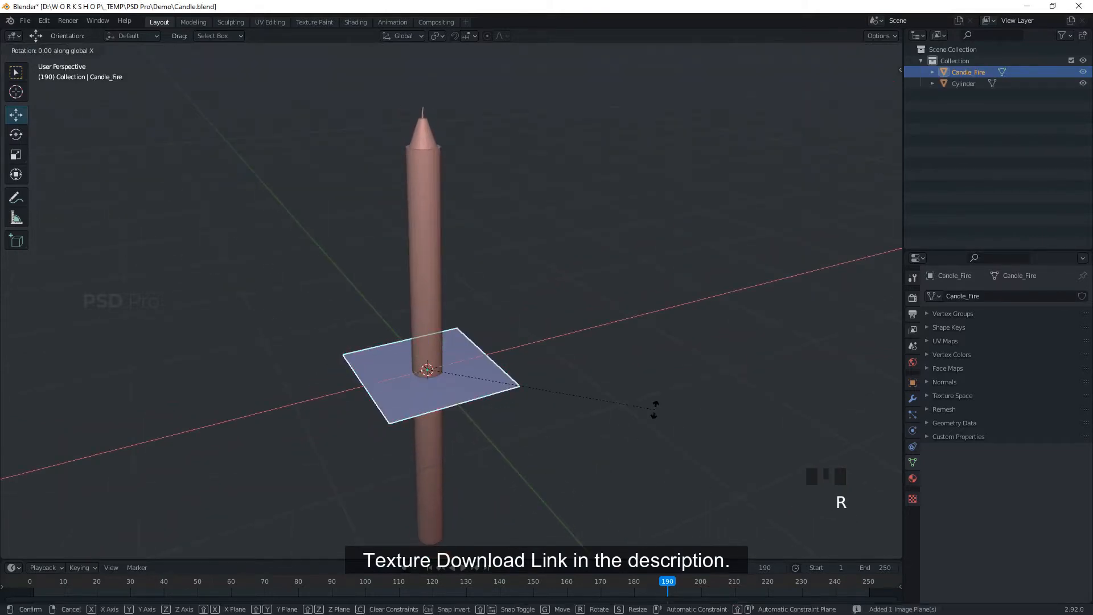
type("90")
key("Return")
- In front view, raise the Candle_Fire plane 1891 mm along Z to the candle's tip
key("grave")
left_click(588, 373)
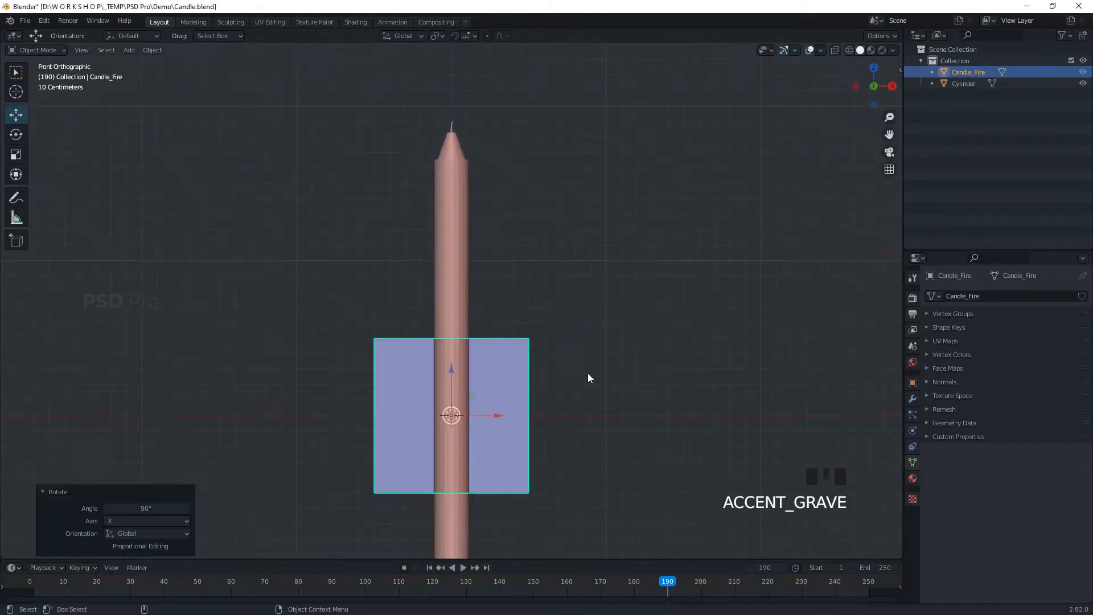
key("g")
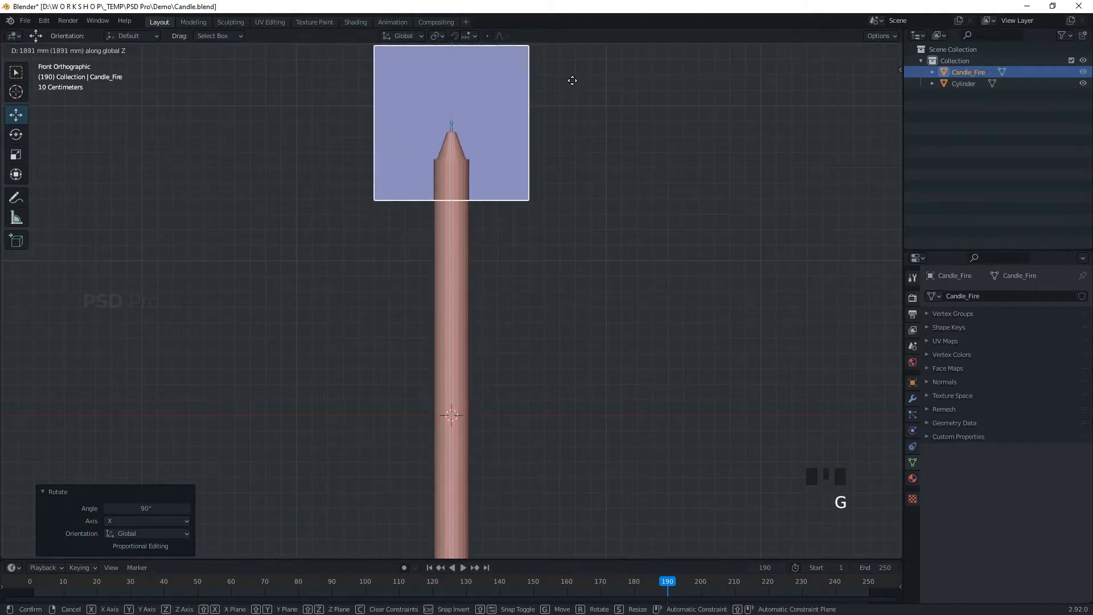
left_click(572, 80)
- Show the scene in Material Preview and raise the flame plane about 213 mm along Z towards the wick
middle_click_drag(647, 149, 884, 121, "alt")
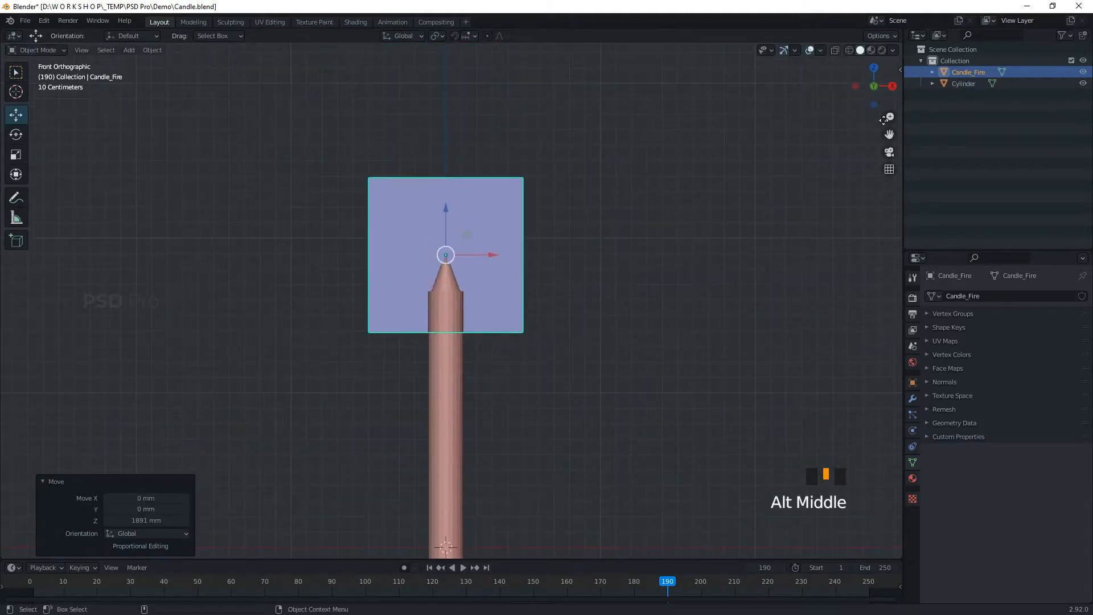
left_click(872, 49)
left_click(444, 210)
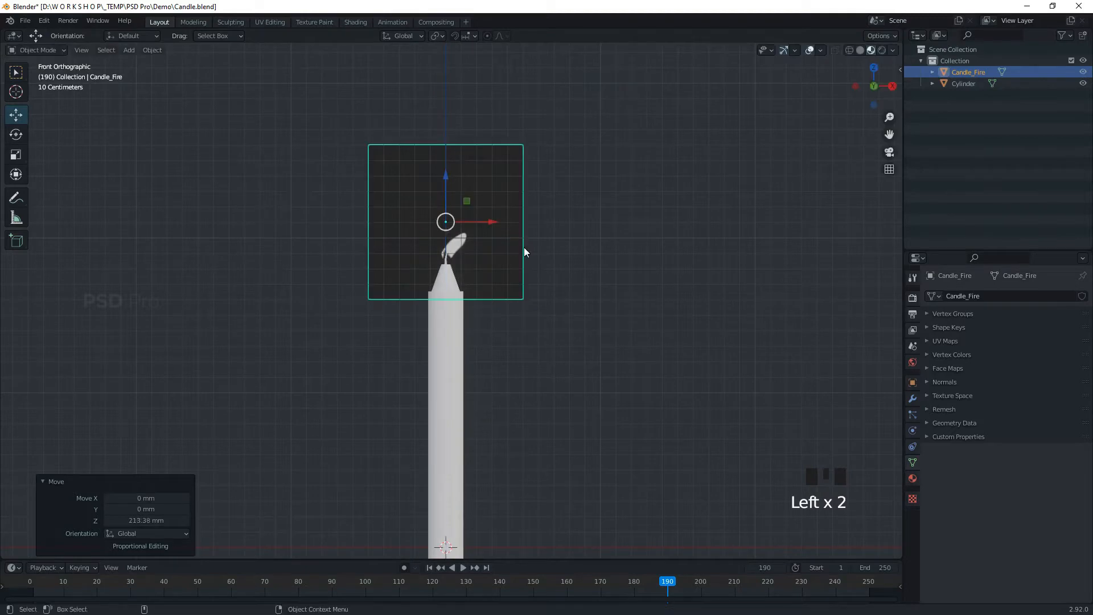
- Enlarge the Candle_Fire plane uniformly by a factor of about 1.07
scroll(525, 246, "up", 2)
key("s")
left_click(665, 214)
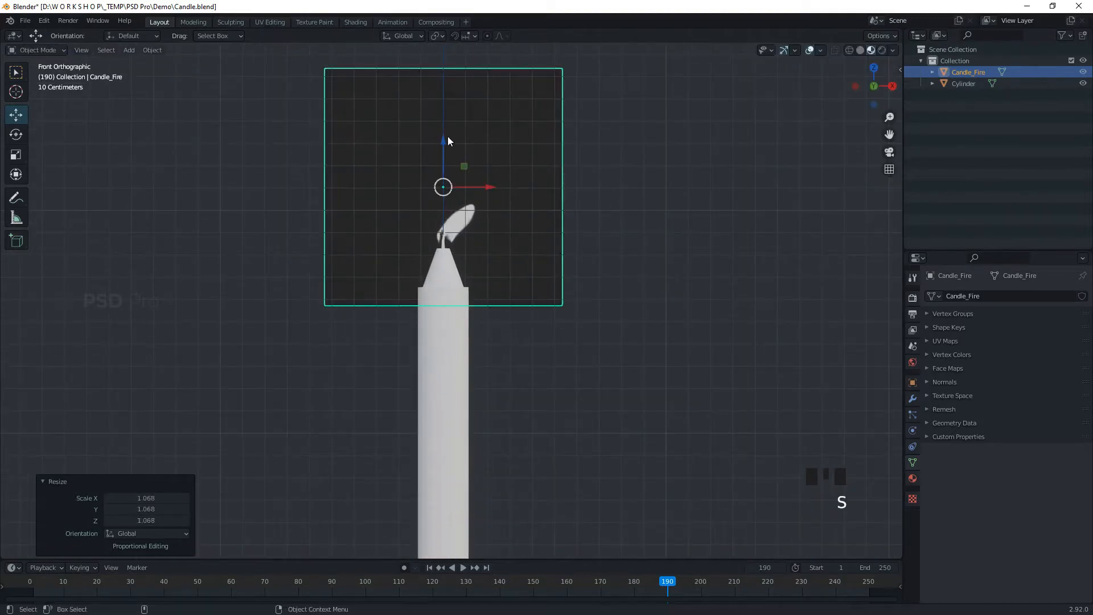
- Nudge the Candle_Fire plane slightly upward and set the animation's end frame to 150
left_click_drag(446, 136, 446, 132)
left_click_drag(665, 586, 442, 583)
left_click(879, 568)
type("15")
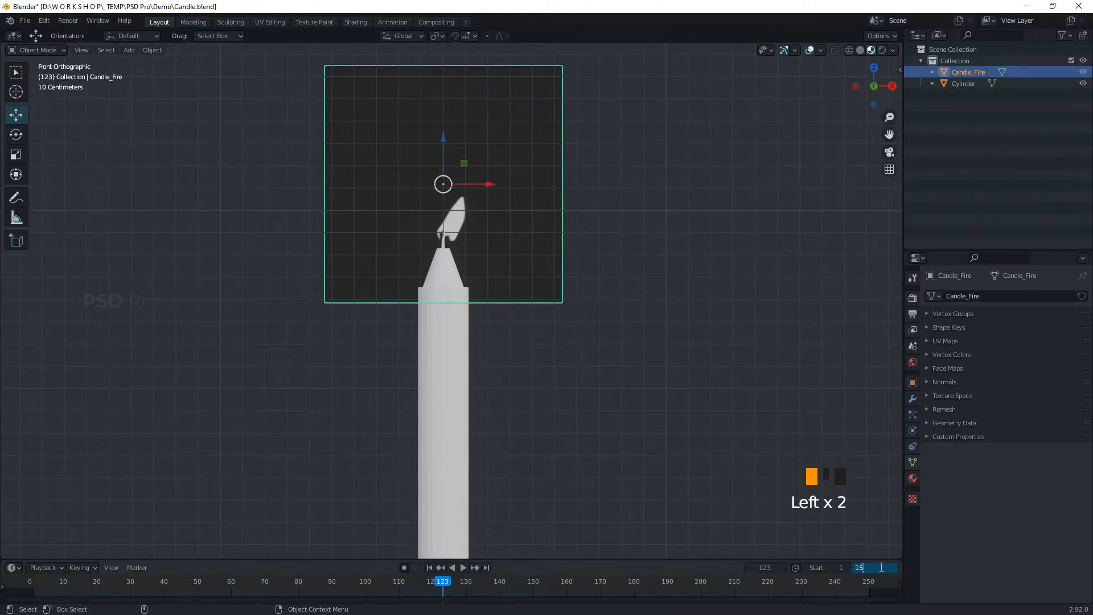
type("0")
key("Return")
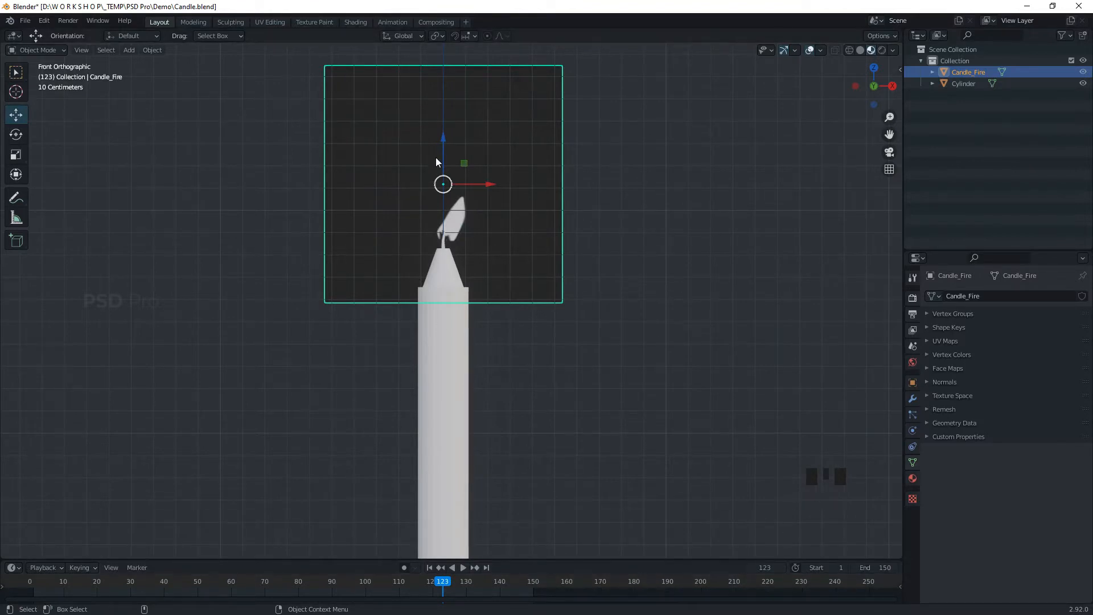
- Align the flame with the wick across several frames, nudging the Candle_Fire plane along X by about -10, 23 and -13 mm
left_click_drag(443, 147, 443, 146)
left_click_drag(479, 185, 476, 185)
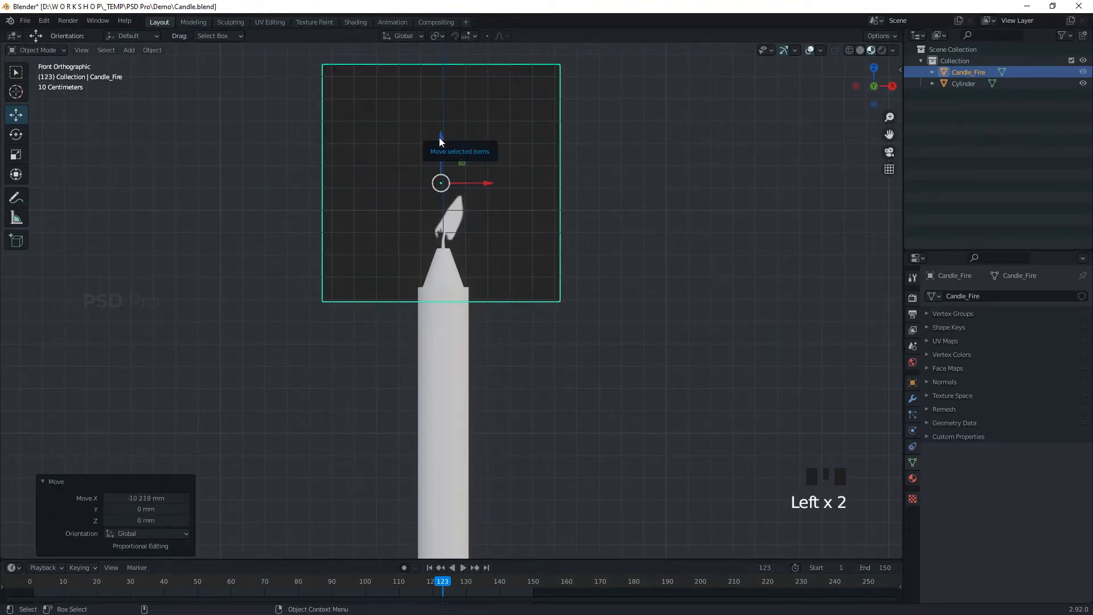
left_click_drag(439, 140, 440, 142)
left_click_drag(448, 585, 509, 584)
left_click_drag(486, 183, 492, 183)
left_click_drag(511, 585, 292, 577)
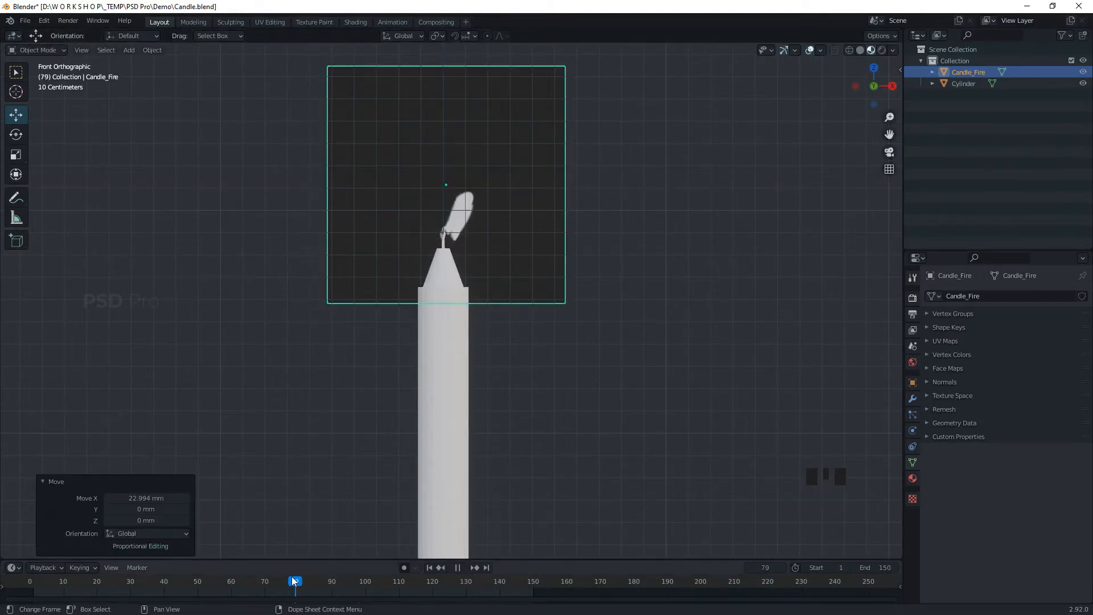
left_click_drag(491, 183, 488, 183)
- Check the flame in playback, lower the Candle_Fire plane about 20 mm along Z, and go to frame 40
key("space")
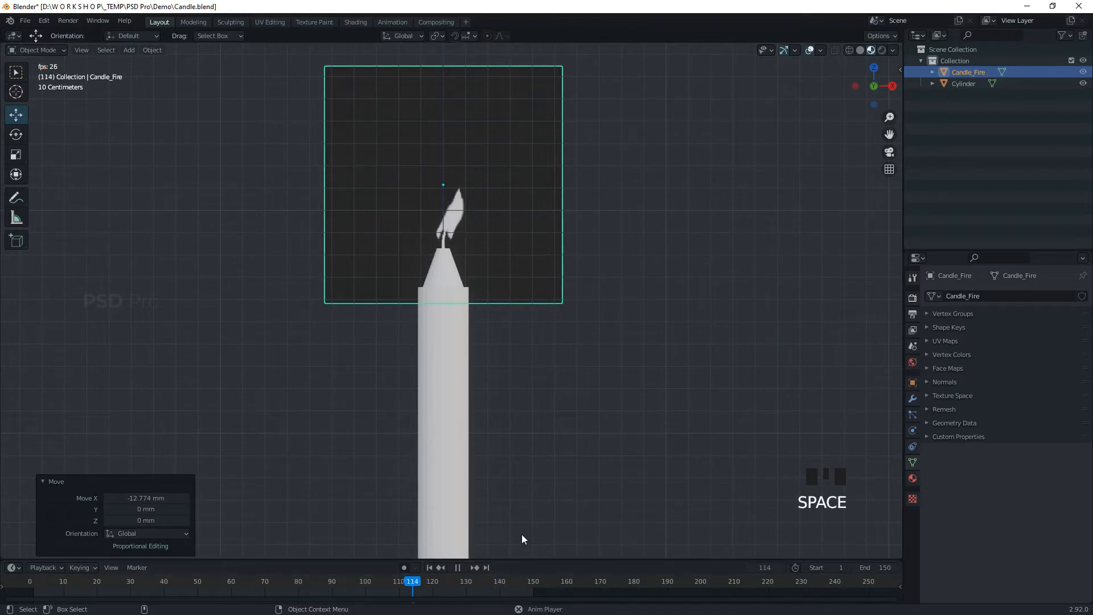
key("space")
left_click_drag(443, 143, 443, 148)
key("space")
key("space")
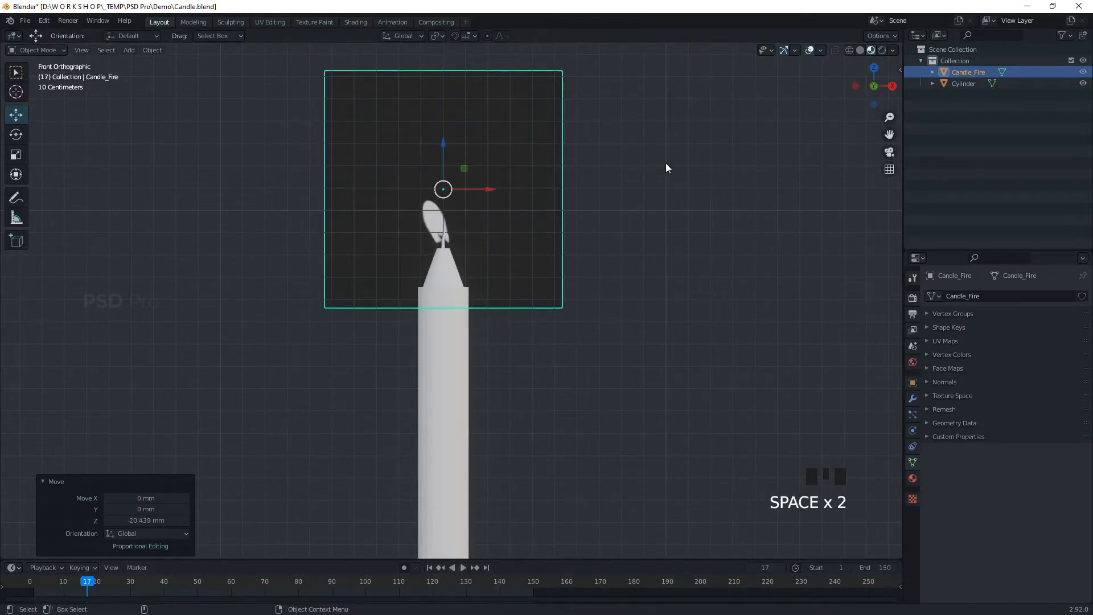
left_click_drag(129, 582, 165, 586)
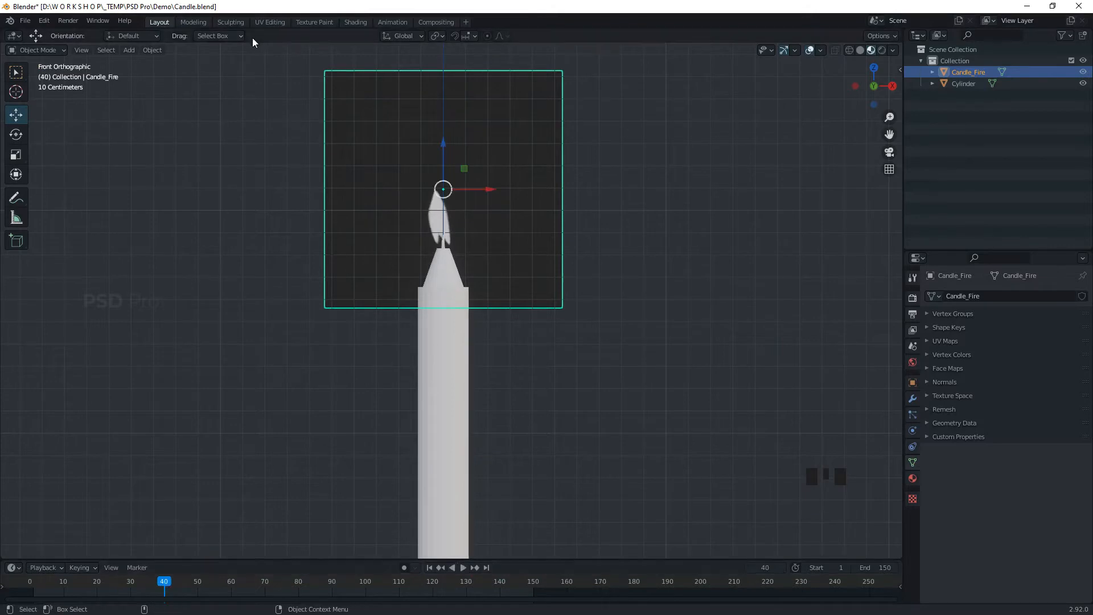
- Switch to the Shading workspace and hide the Candle_Fire plane in the viewport
left_click(356, 22)
mouse_move(407, 349)
right_mouse_down("alt")
mouse_move(398, 427)
mouse_move(374, 343)
mouse_move(384, 279)
right_mouse_up("alt")
left_click(1083, 73)
- Shade the candle cylinder smooth
left_click_drag(385, 354, 365, 403, "alt")
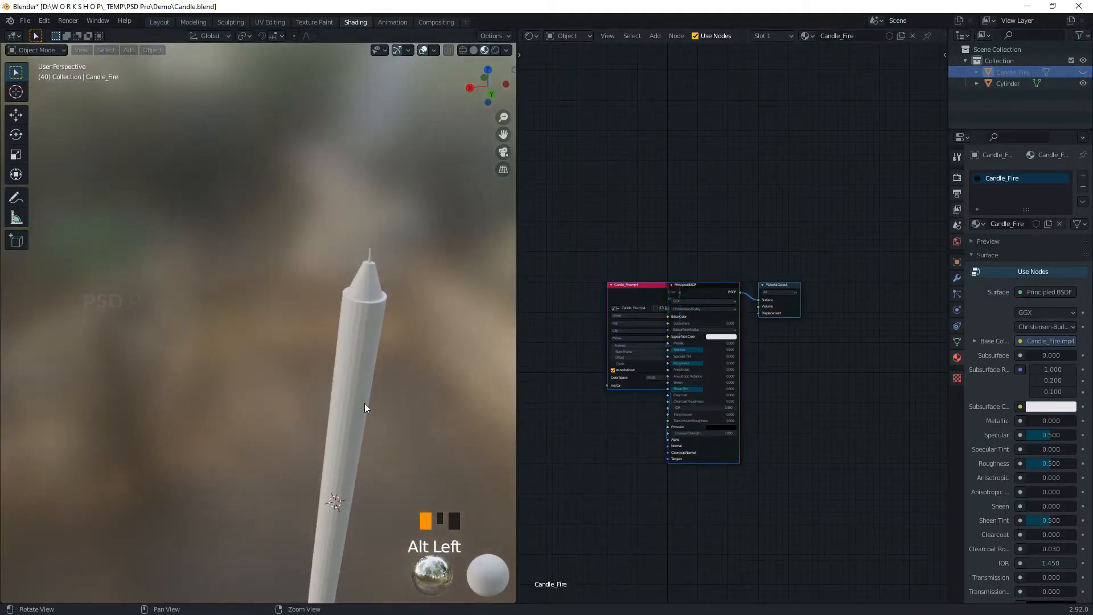
right_click_drag(387, 364, 399, 319, "alt")
right_click_drag(407, 322, 400, 277, "alt")
middle_click_drag(401, 276, 354, 376, "alt")
right_click_drag(352, 390, 340, 348, "alt")
left_click(278, 344)
right_click(278, 344)
left_click(279, 346)
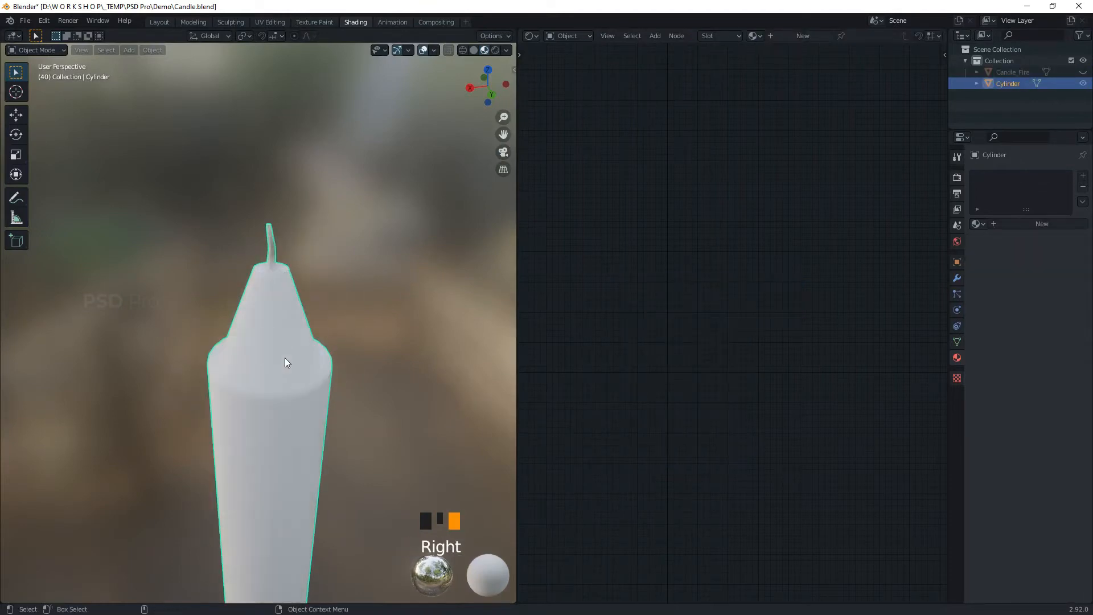
- Enable Auto Smooth in the candle mesh's normals settings
left_click(957, 342)
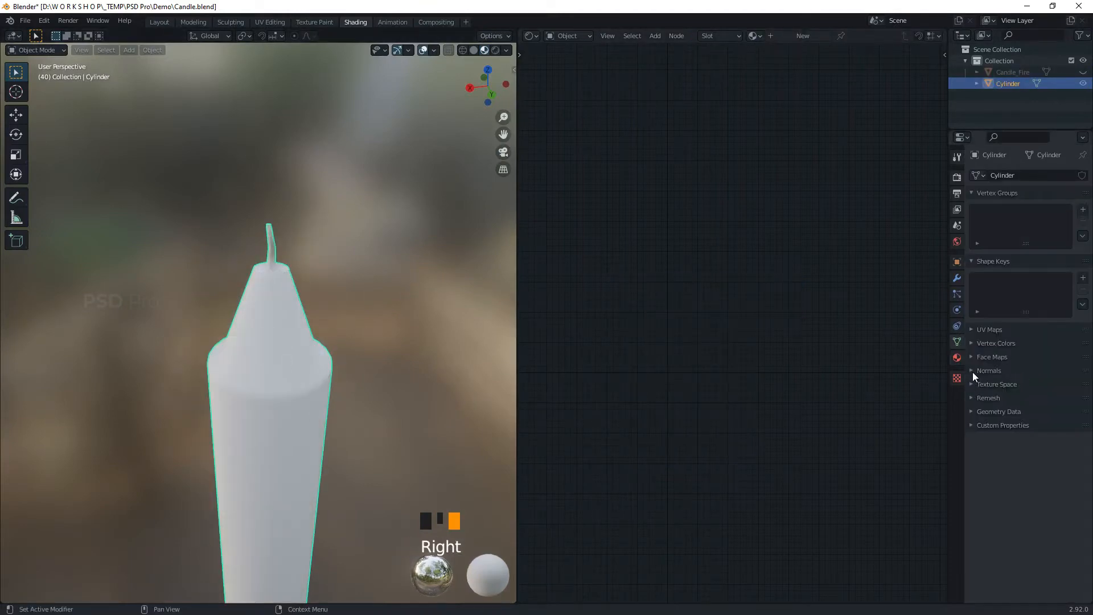
left_click(973, 370)
left_click(1023, 391)
left_click(972, 371)
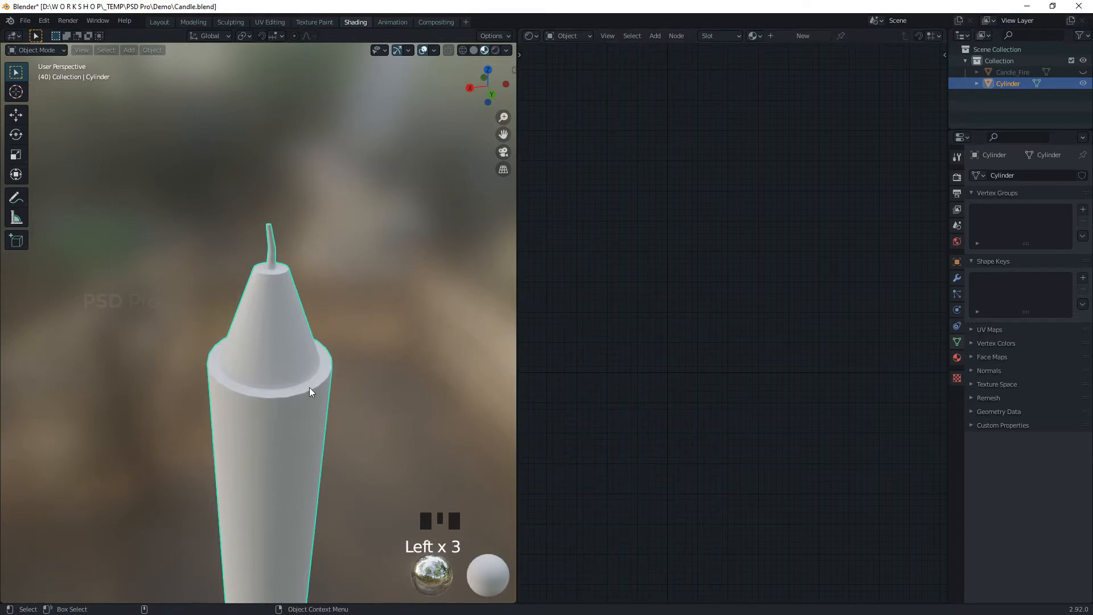
- Bevel the outer edge loop at the candle body's shoulder by about 130 mm with 3 segments
key("Tab")
key("2")
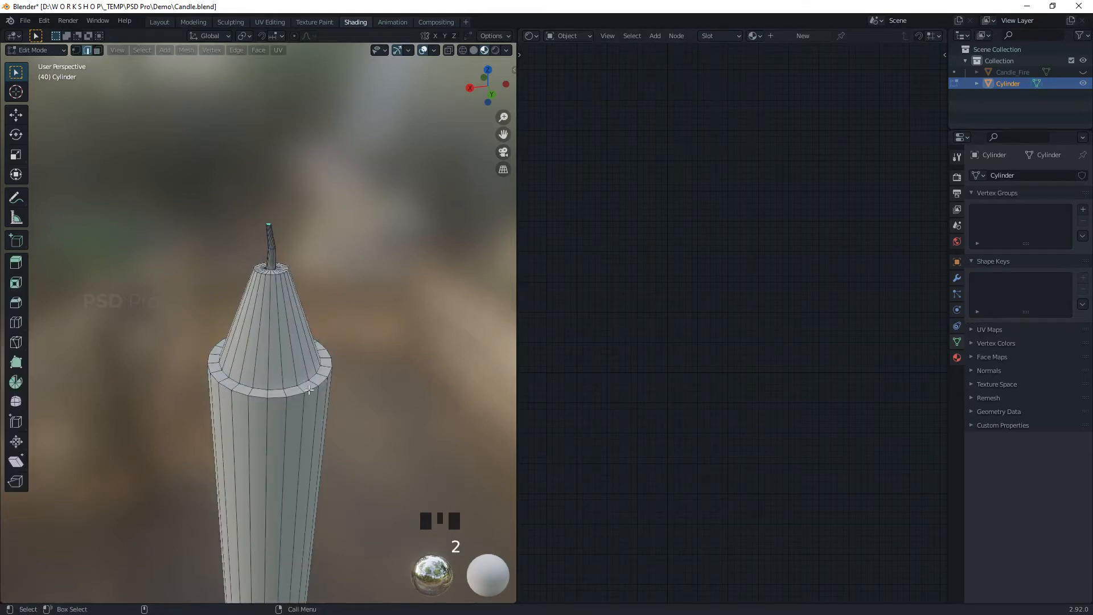
left_click(309, 390, "alt")
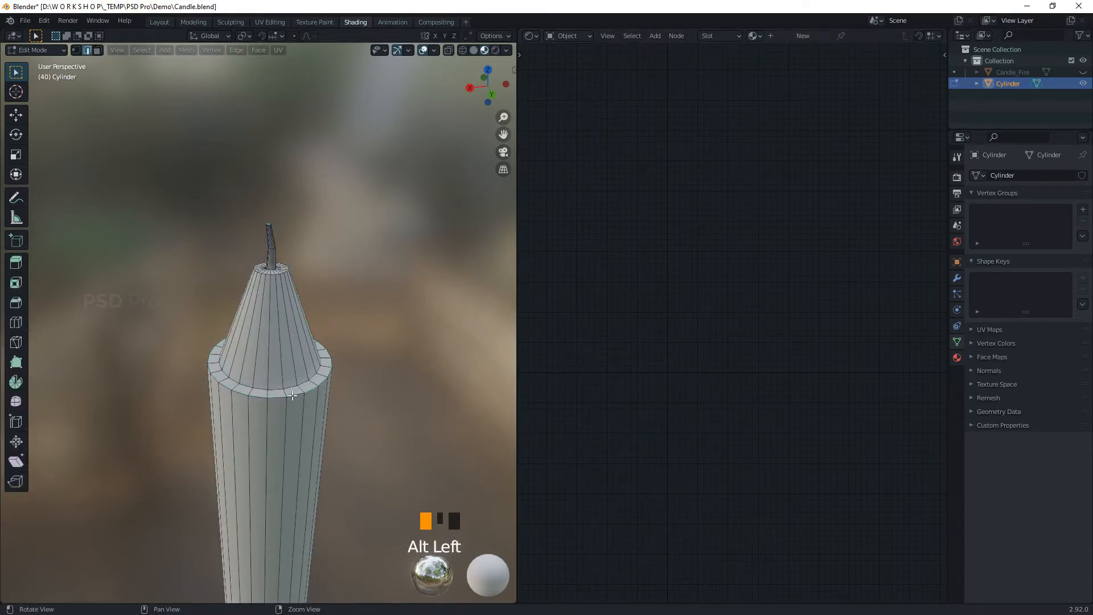
key("ctrl+b")
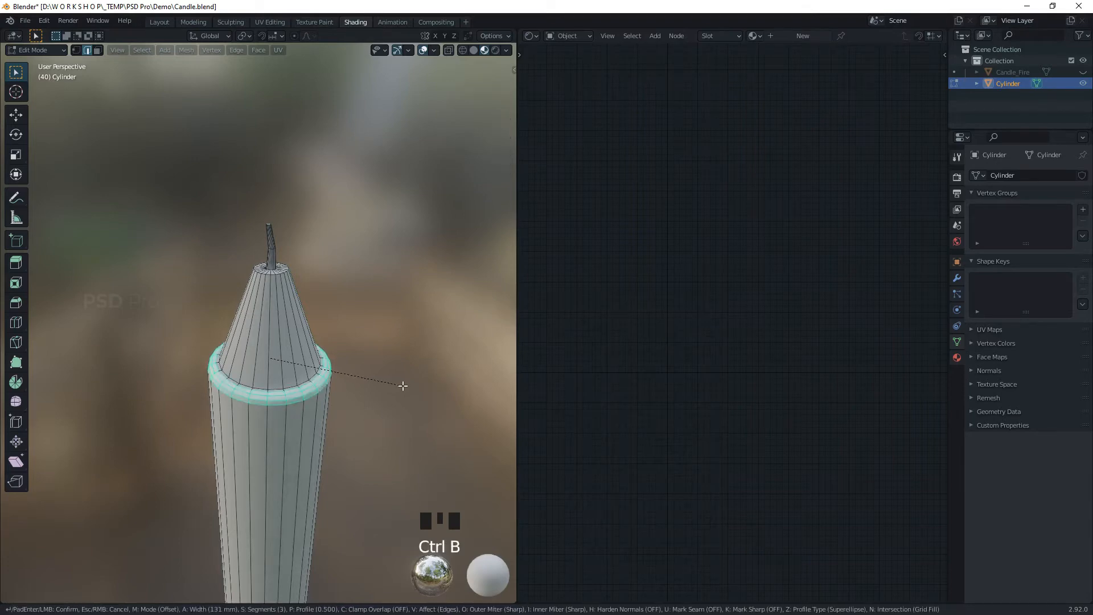
left_click(400, 386)
- Bevel the upper rim loop of the tapered tip by about 93 mm with 3 segments and return to Object Mode
left_click(272, 276)
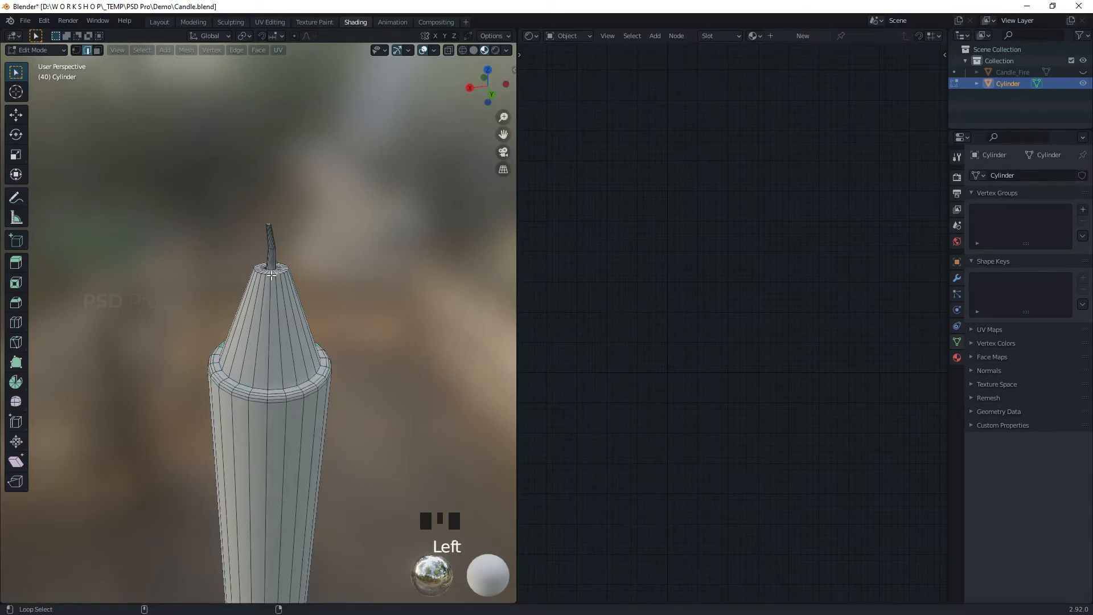
left_click(272, 276, "alt+shift")
left_click(366, 271)
right_click_drag(366, 271, 362, 251, "alt")
middle_click_drag(360, 271, 352, 341, "alt")
right_click_drag(351, 341, 341, 311, "alt")
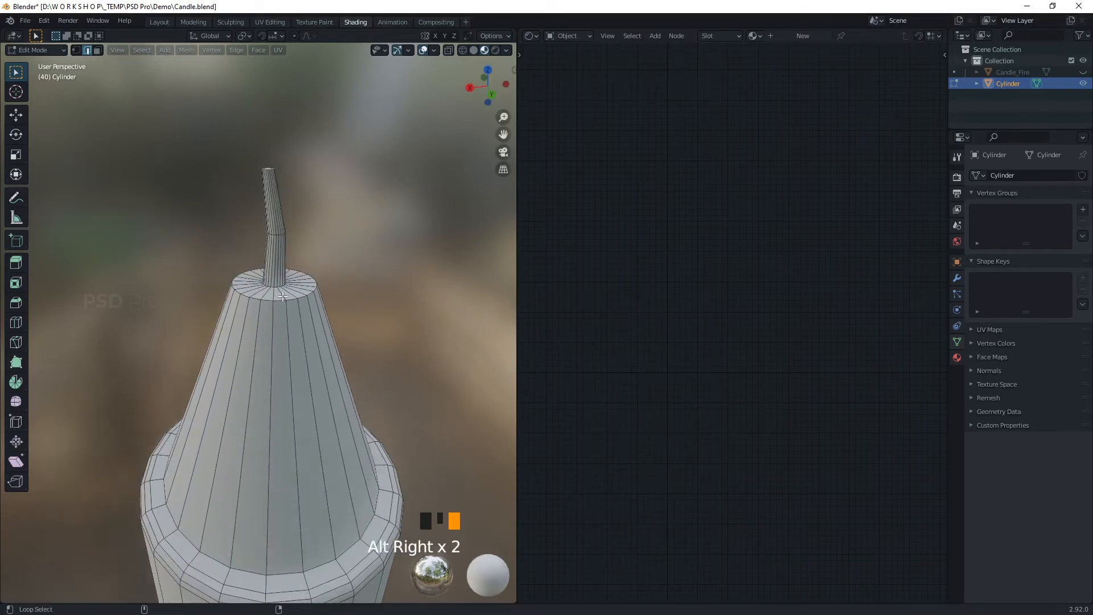
left_click(280, 299, "alt+shift")
key("ctrl+b")
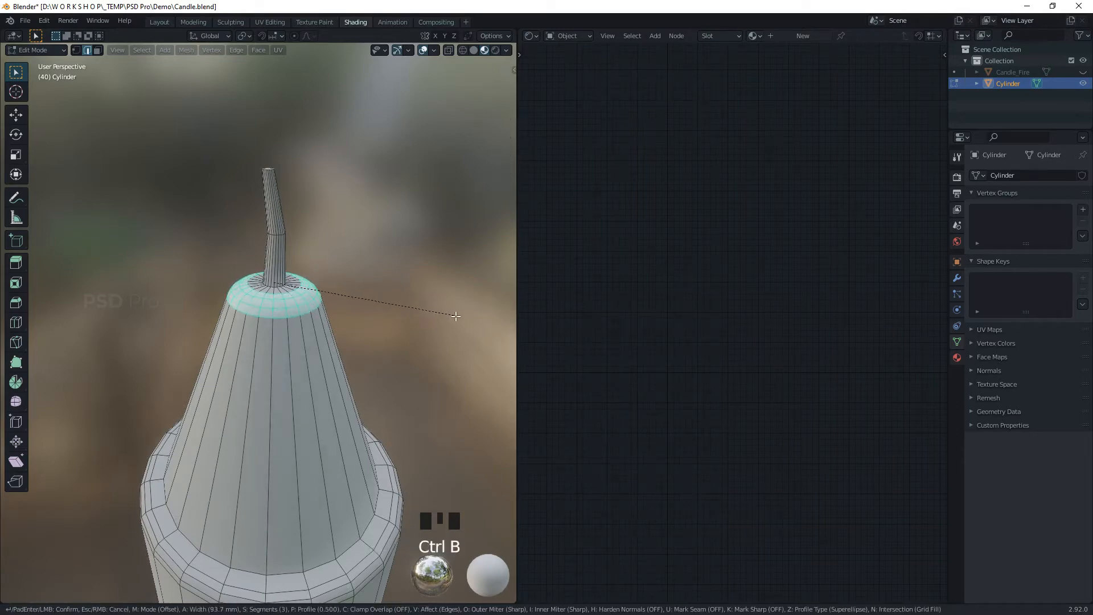
left_click(451, 315)
key("Tab")
- Create a new material on the candle and add a second material slot with its own new material
right_click_drag(397, 271, 415, 430, "alt")
left_click_drag(415, 430, 399, 394, "alt")
right_click_drag(400, 394, 411, 482, "alt")
middle_click_drag(411, 481, 407, 296, "alt")
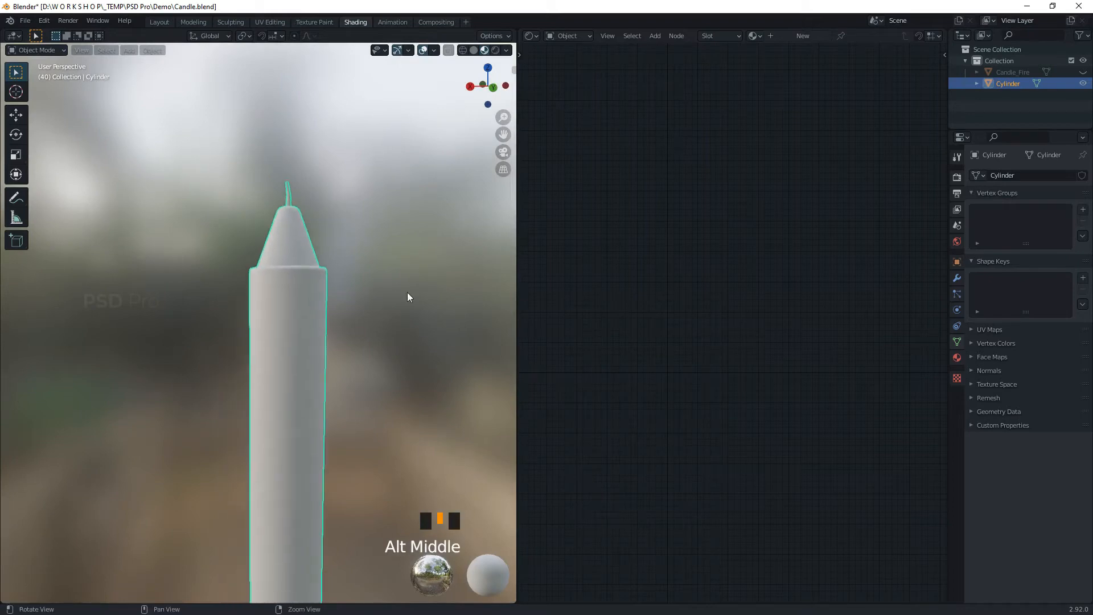
left_click_drag(408, 296, 366, 495, "alt")
middle_click_drag(366, 494, 409, 399, "alt")
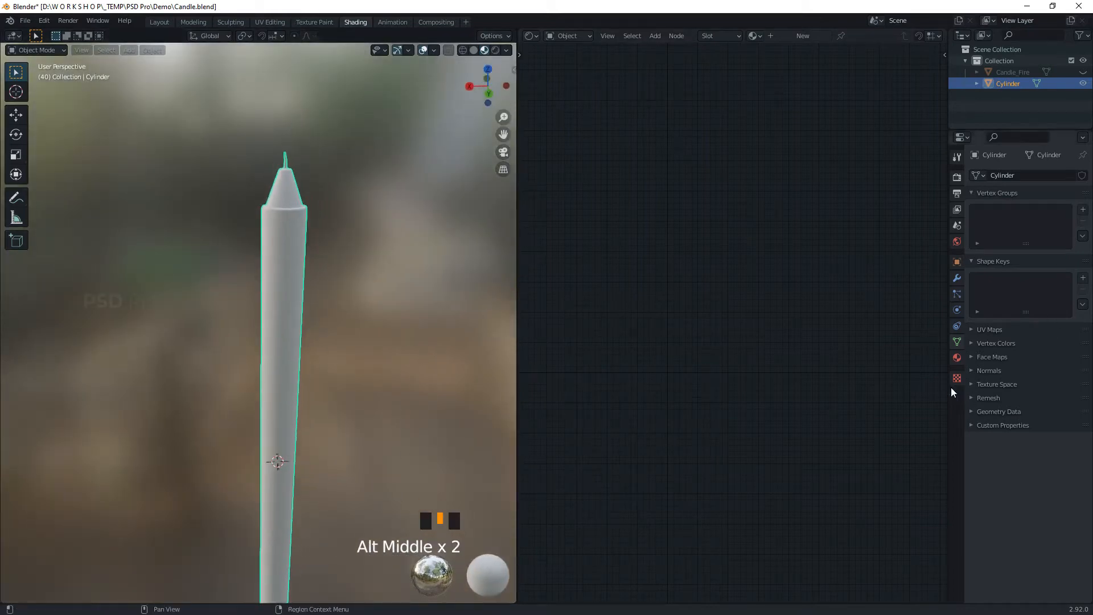
left_click(957, 358)
left_click(1013, 226)
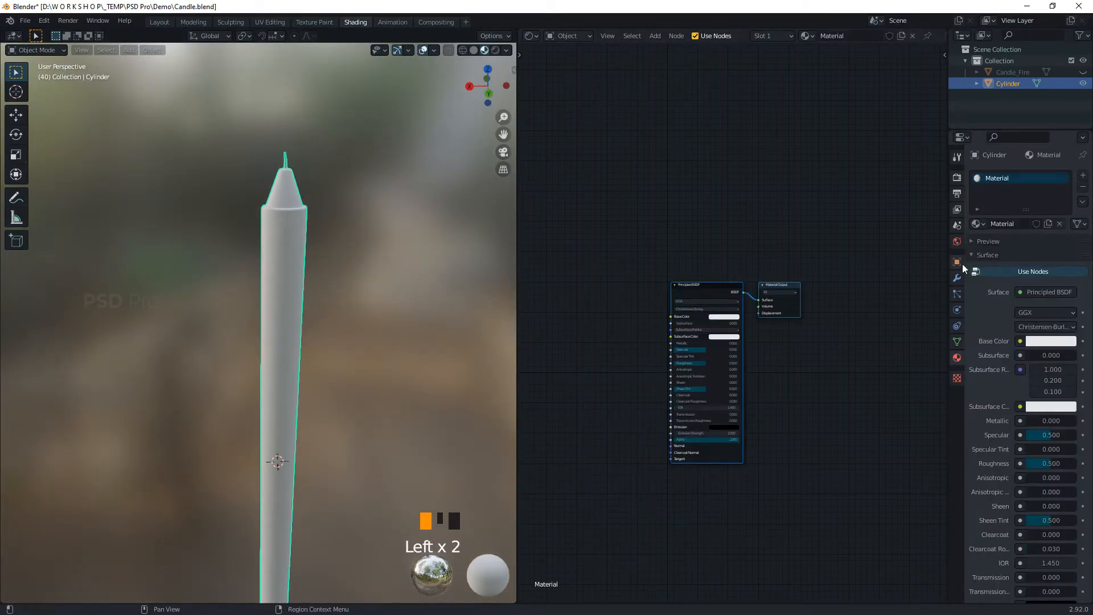
left_click(1083, 175)
left_click(1030, 247)
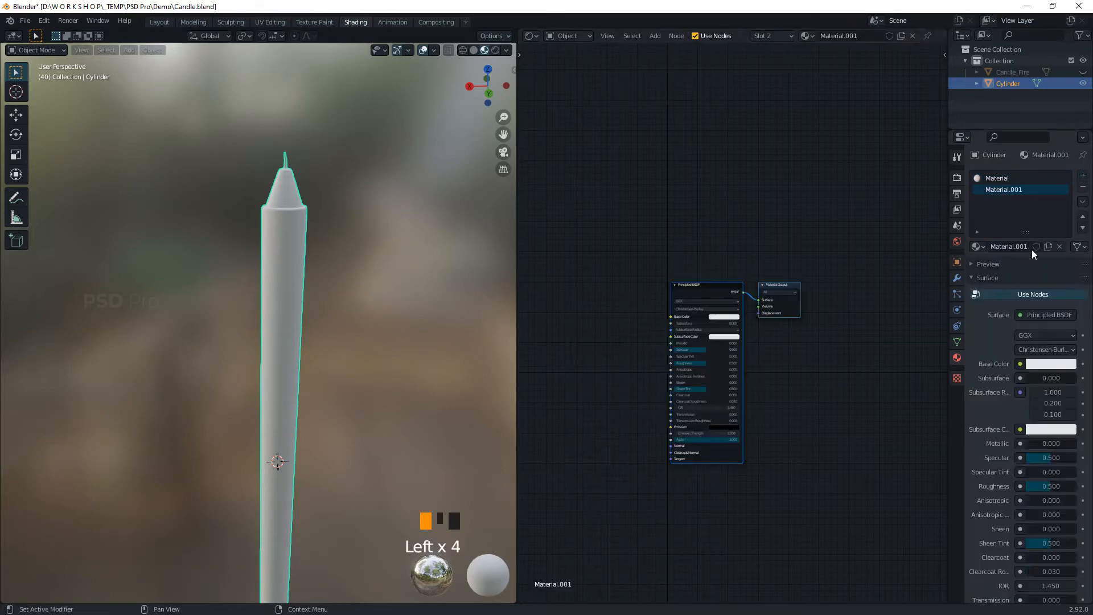
- Give Material.001 a black base color, specular 0 and roughness 1
middle_click_drag(428, 218, 403, 374, "alt")
right_click_drag(402, 370, 496, 260, "alt")
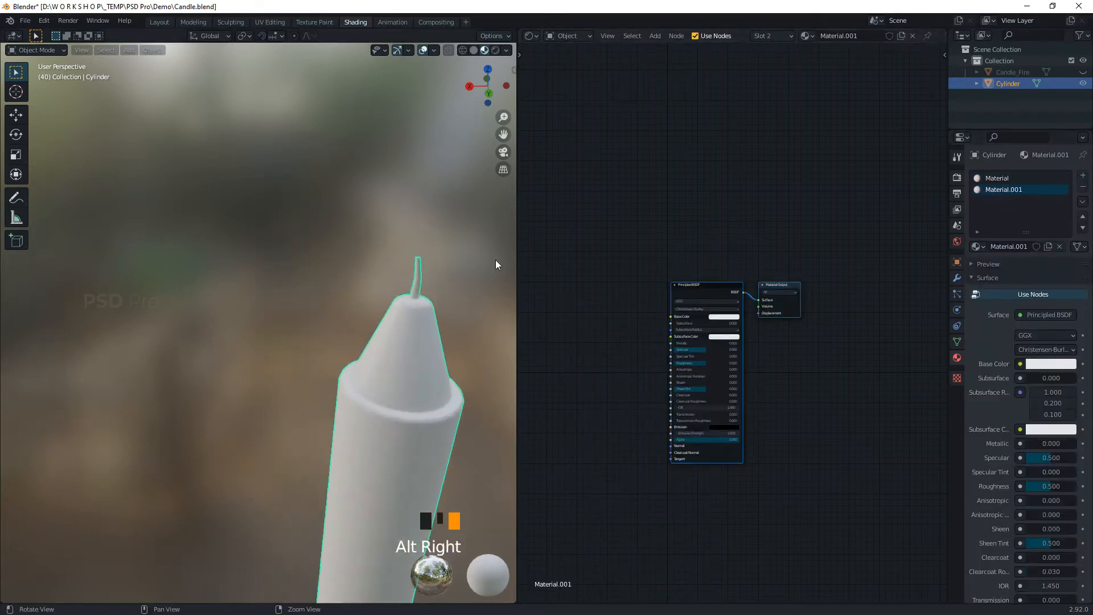
left_click(726, 317)
left_click_drag(761, 232, 761, 274)
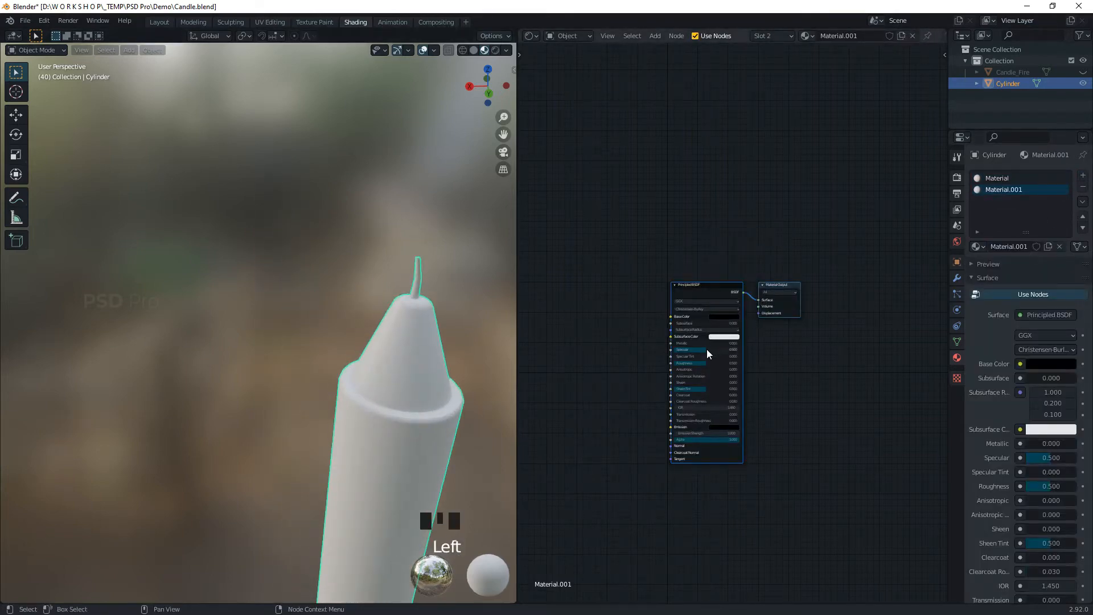
left_click_drag(712, 365, 780, 400)
- Put the candle in Edit Mode with wireframe display and face selection, centred on the wick
middle_click_drag(430, 367, 382, 390, "alt")
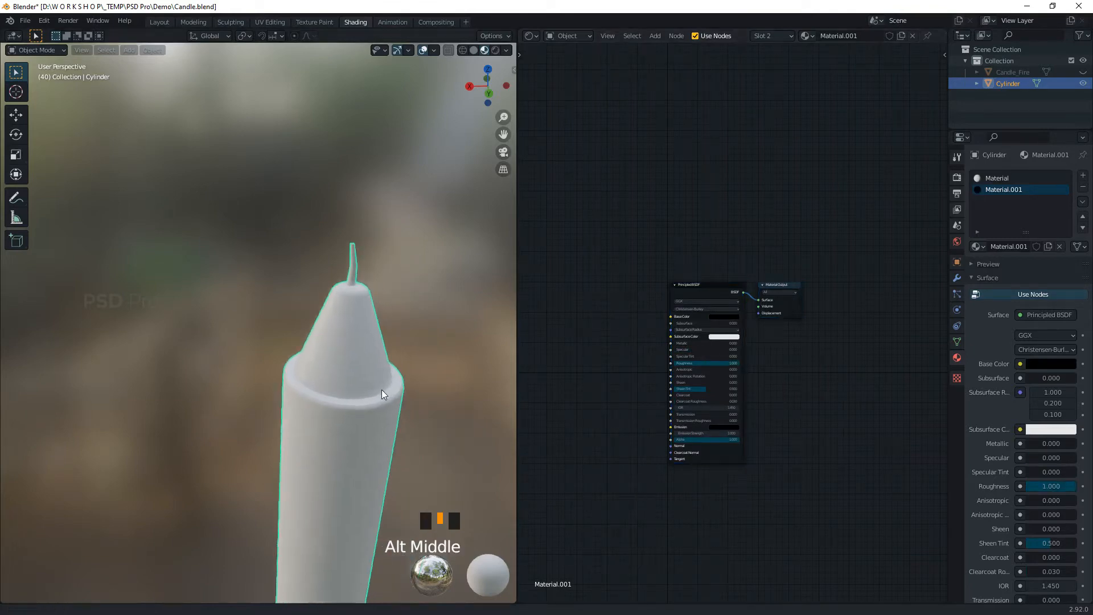
right_click_drag(381, 390, 391, 301, "alt")
key("Tab")
left_click(462, 51)
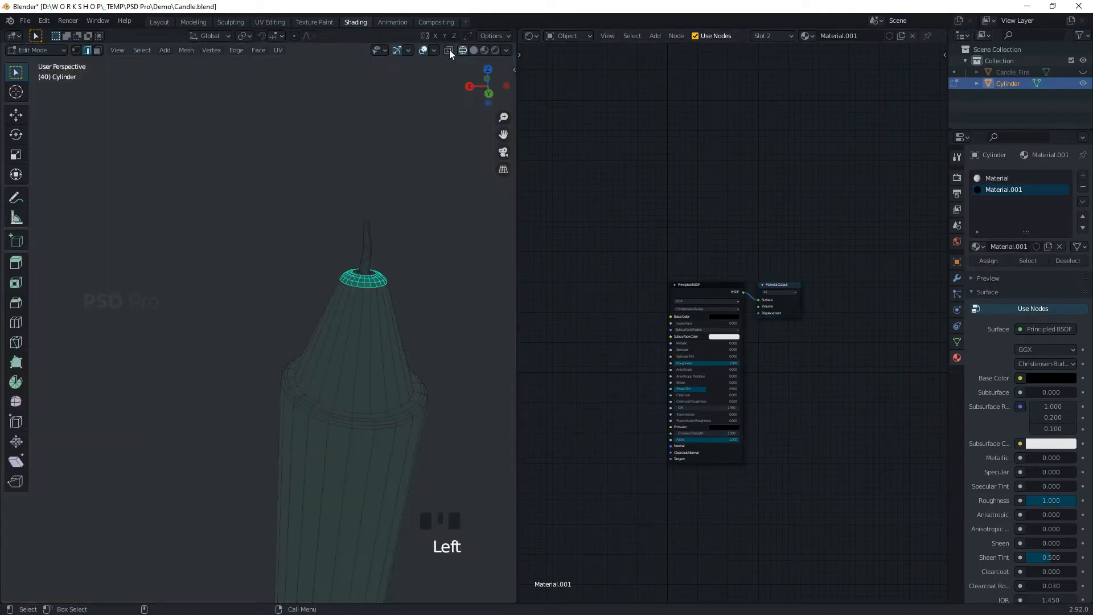
left_click_drag(449, 156, 436, 199, "alt")
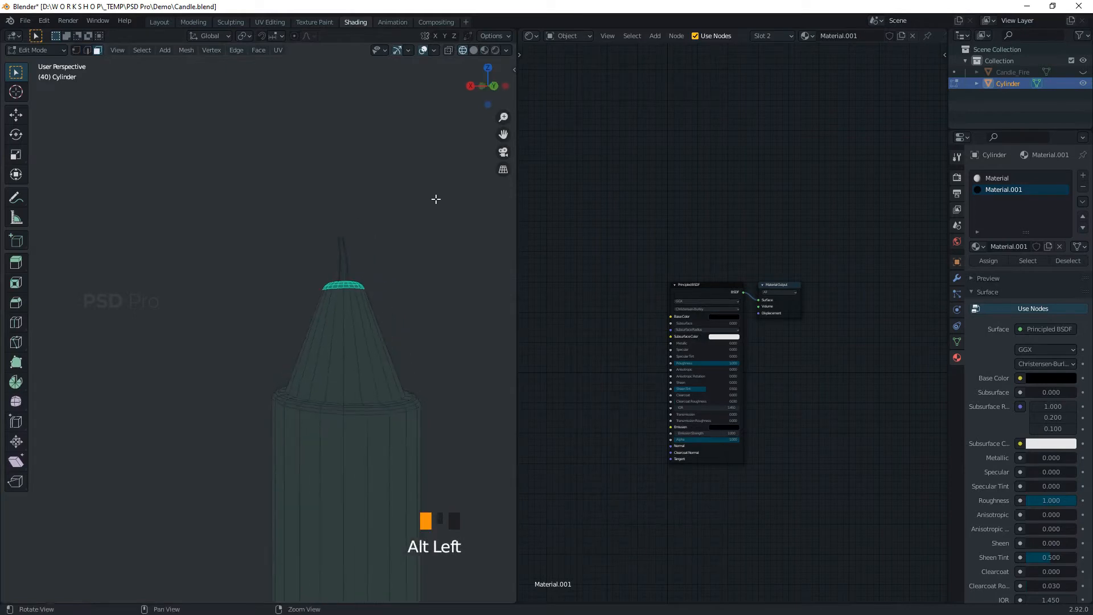
- Try to select the wick's faces with a box selection in front view
key("grave")
left_click(365, 174)
left_click_drag(207, 174, 97, 276)
left_click_drag(216, 266, 467, 290, "alt")
- Select all wick faces, front and back, in front view and return the viewport to Solid shading without X-ray
key("grave")
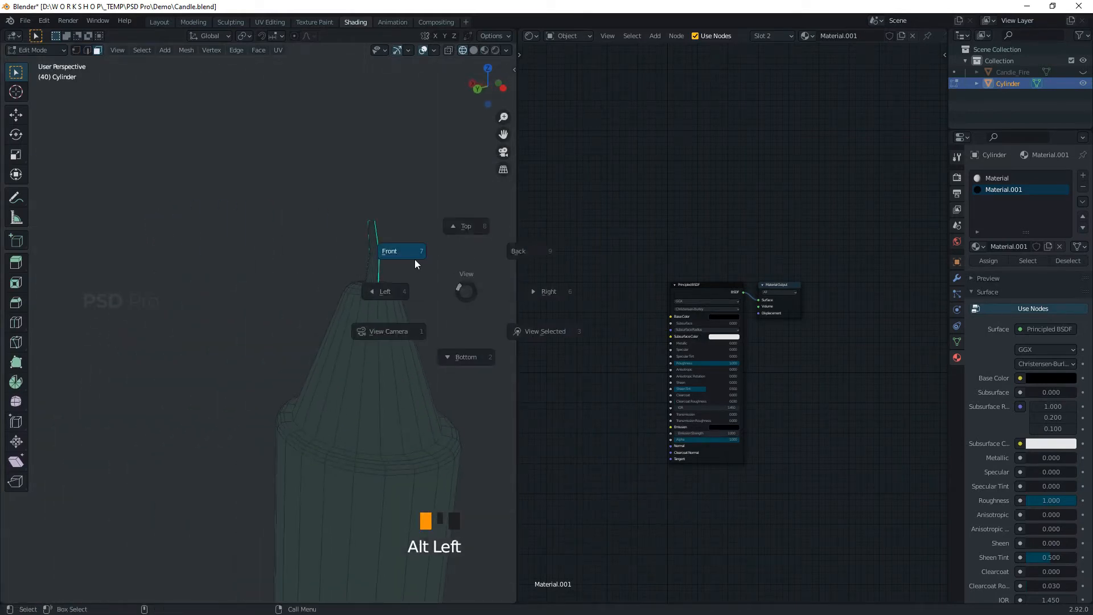
left_click(393, 248)
left_click_drag(220, 175, 108, 280)
left_click_drag(109, 280, 356, 305, "alt")
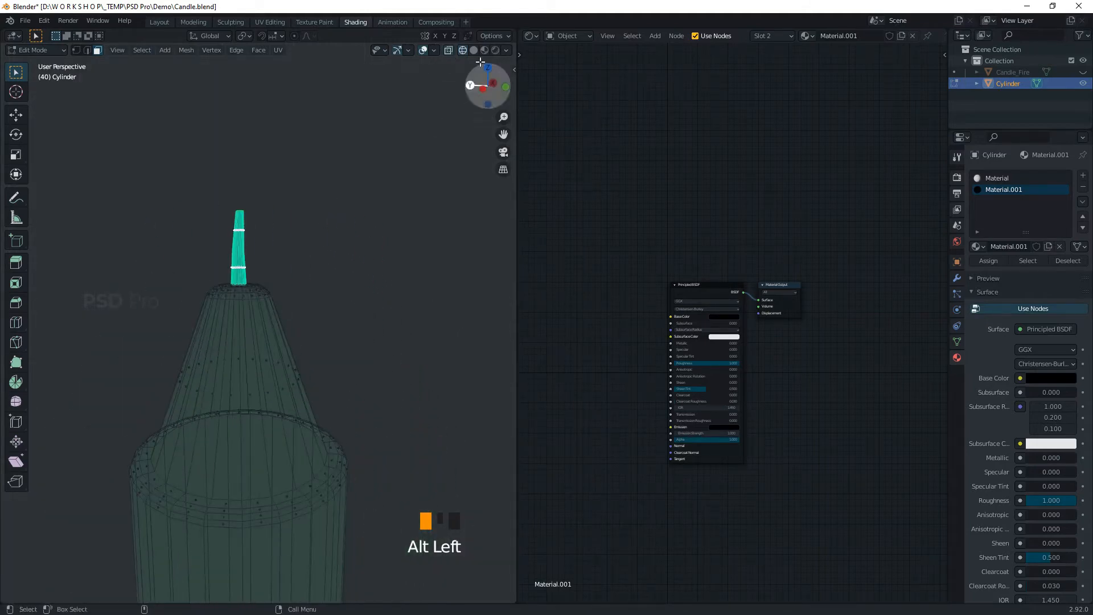
left_click(448, 51)
left_click(448, 51)
left_click(449, 51)
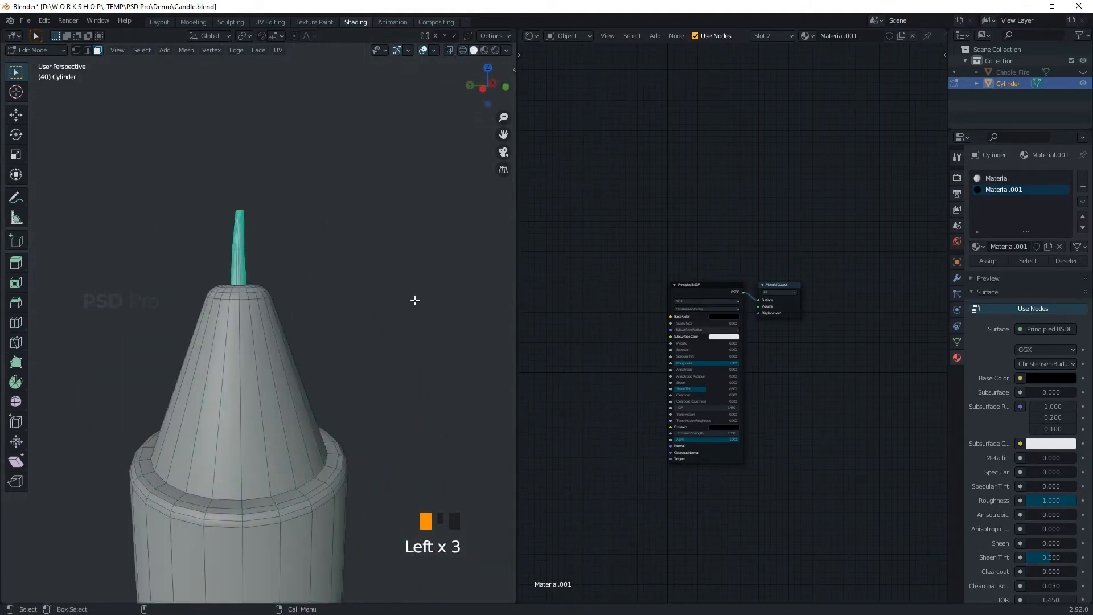
- Assign Material.001 to the selected wick faces and return to Object Mode in Material Preview
left_click_drag(414, 301, 344, 332, "alt")
middle_click_drag(344, 332, 397, 325, "alt")
right_click_drag(398, 325, 365, 300, "alt")
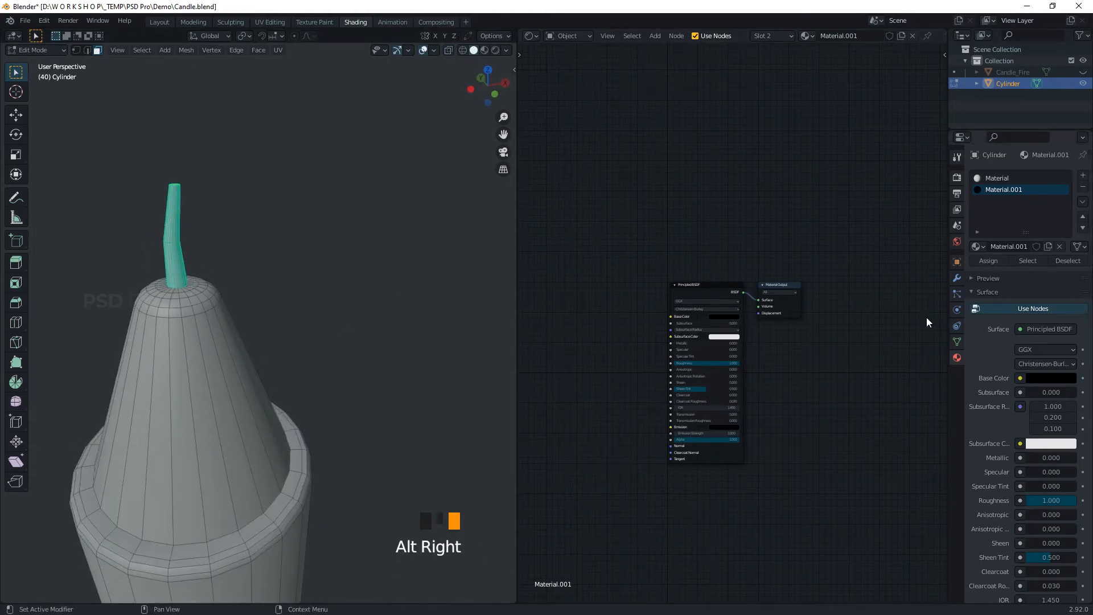
left_click(1003, 267)
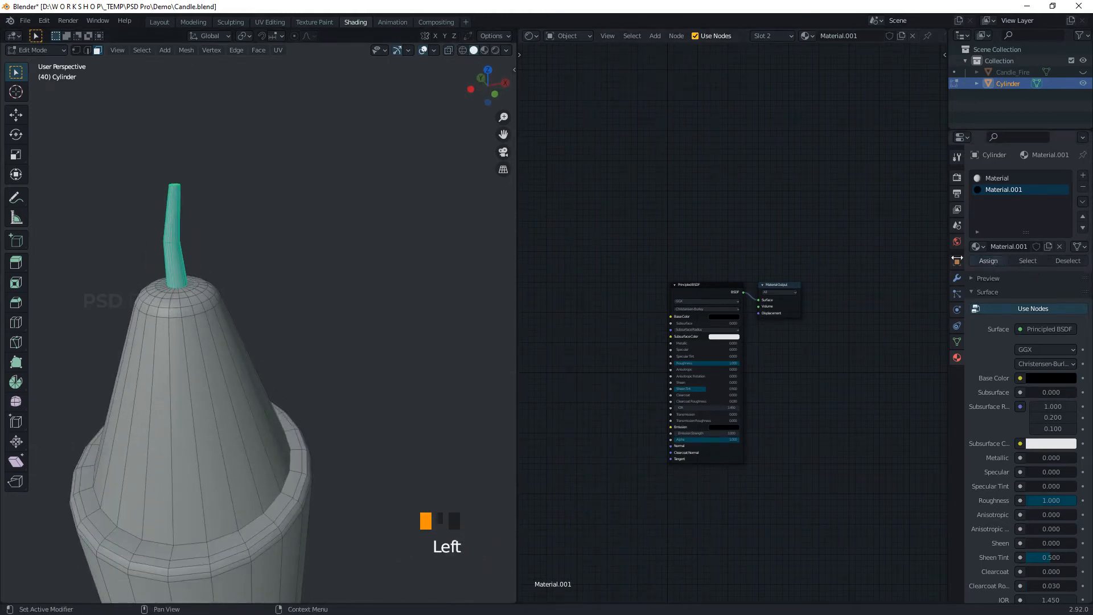
left_click(484, 51)
key("grave")
key("Tab")
- Delete the Principled BSDF node from the candle body's material in the first slot
right_click_drag(376, 205, 363, 334, "alt")
left_click(367, 412)
left_click_drag(369, 413, 356, 406, "alt")
middle_click_drag(355, 405, 372, 323, "alt")
left_click(234, 319)
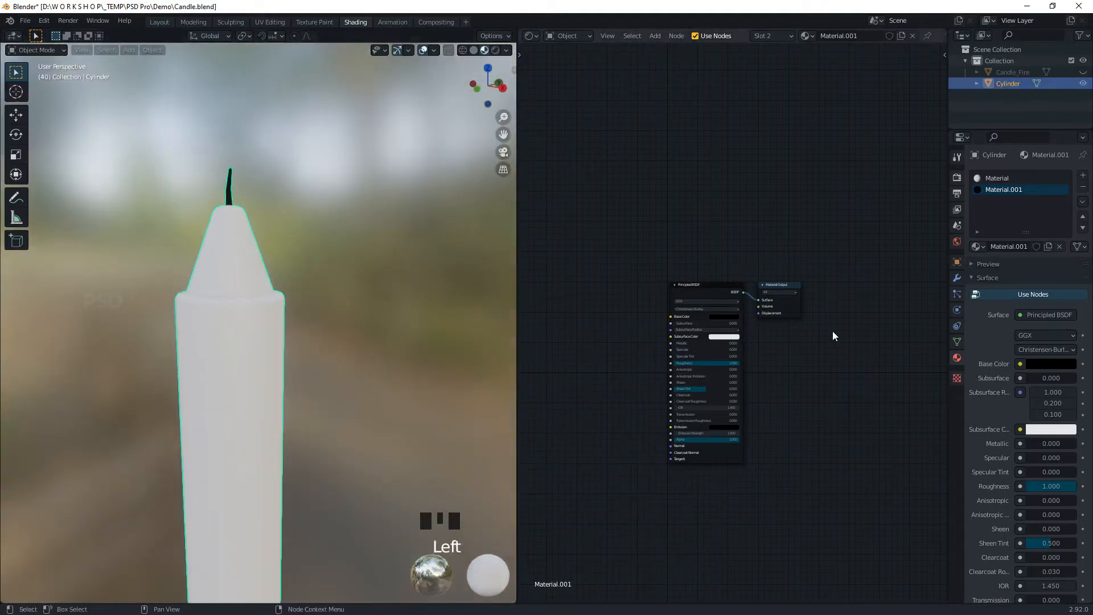
left_click(997, 178)
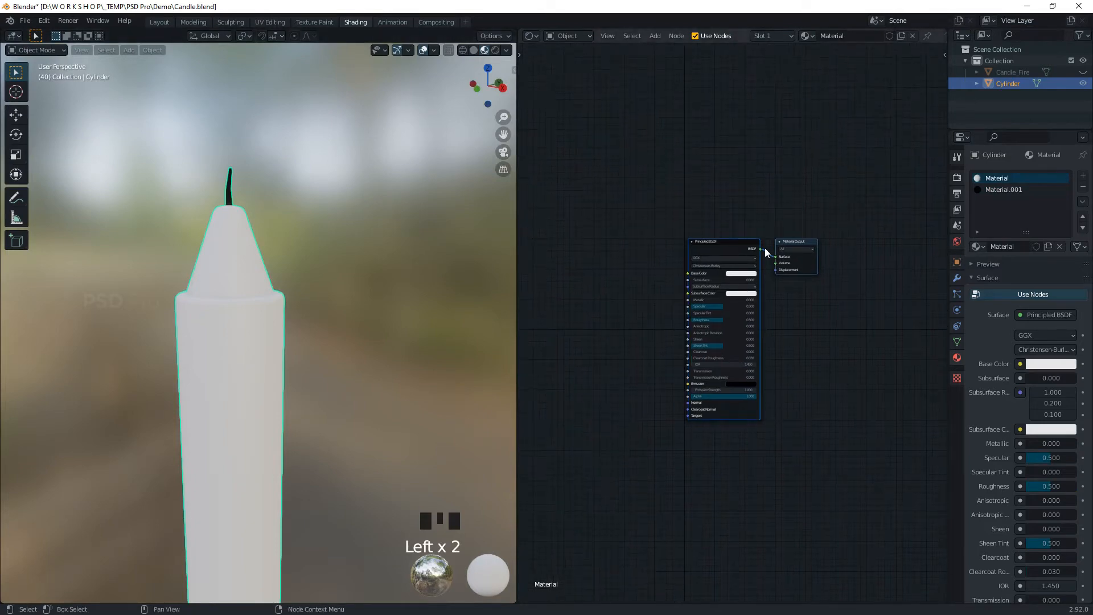
left_click_drag(767, 206, 640, 438)
key("Delete")
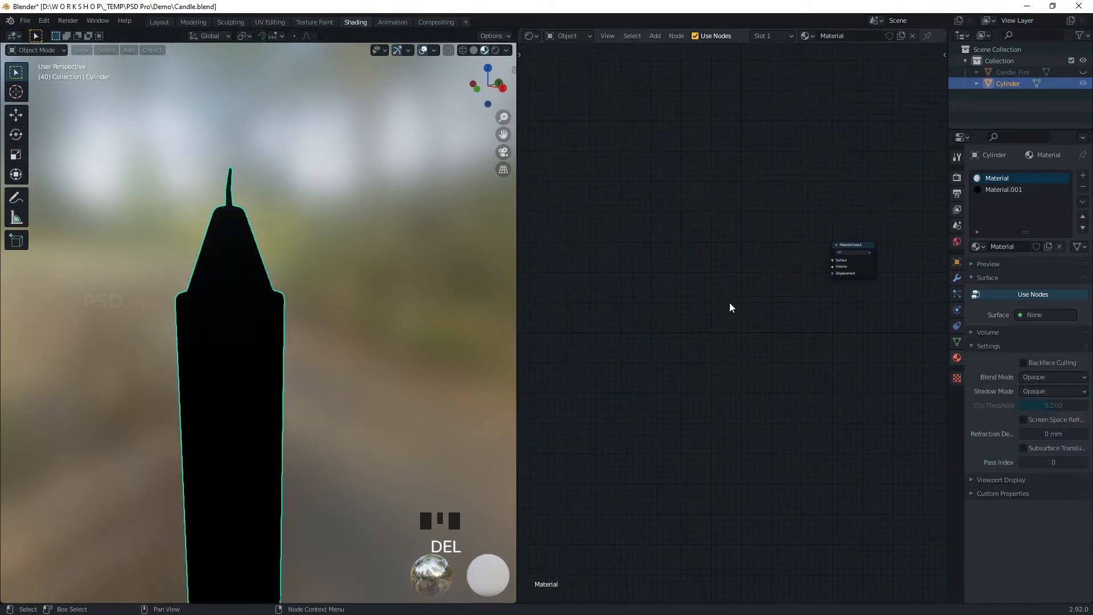
- Add a Subsurface Scattering node and a Translucent BSDF node to the candle body's material
key("shift+a")
type("sub")
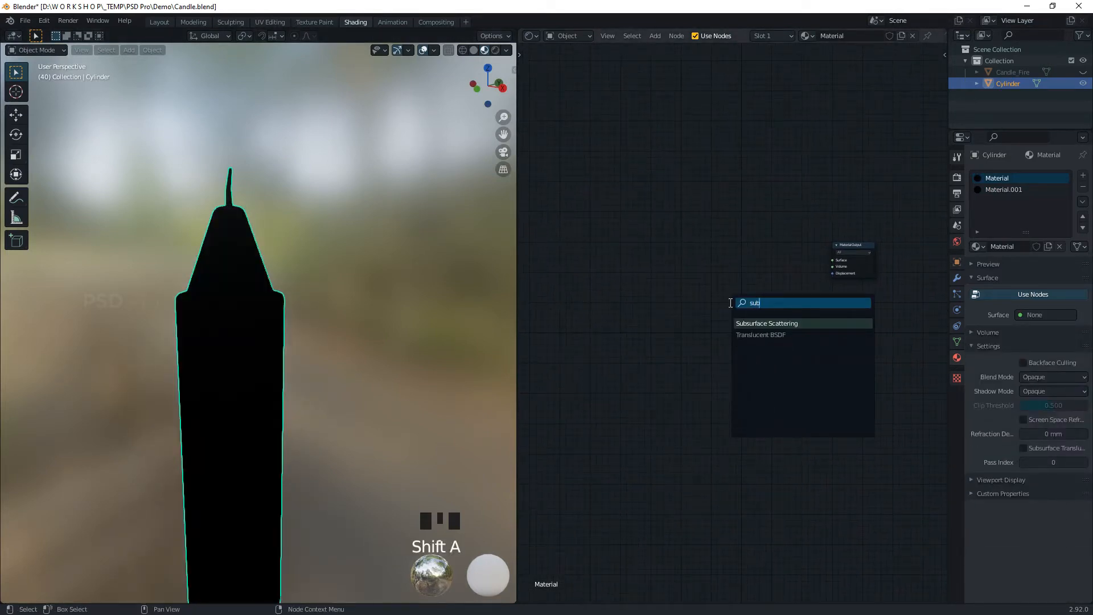
left_click(773, 323)
key("shift+a")
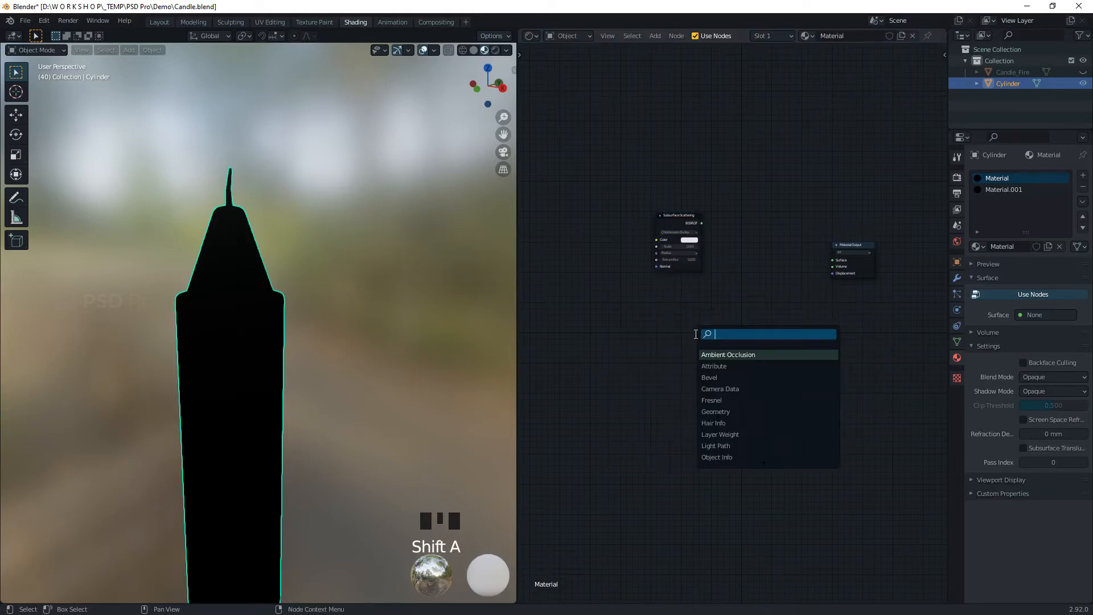
type("tra")
left_click(768, 355)
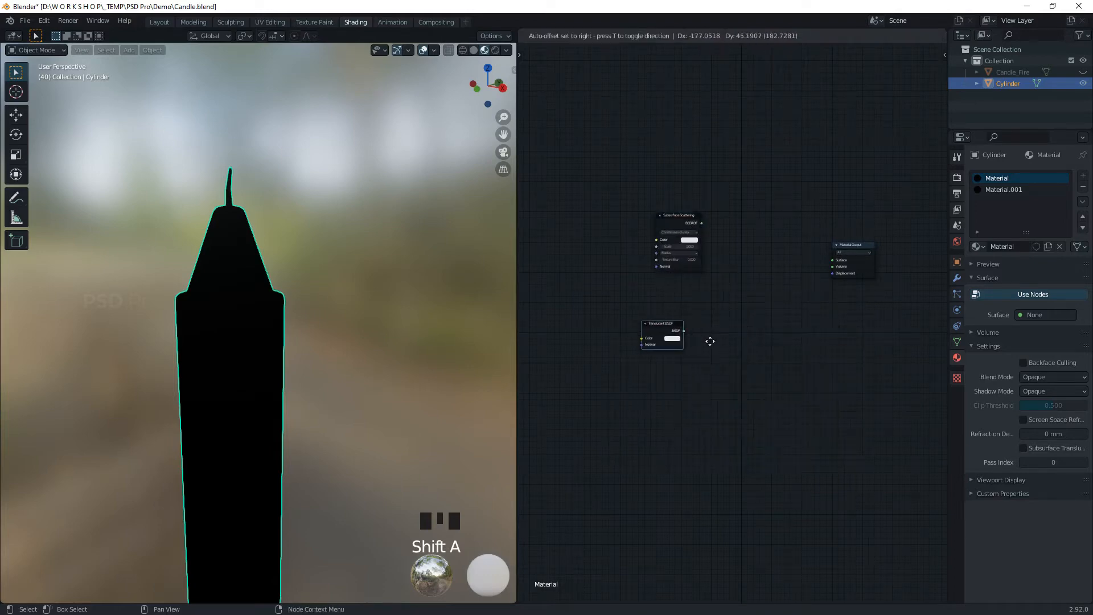
left_click(758, 276)
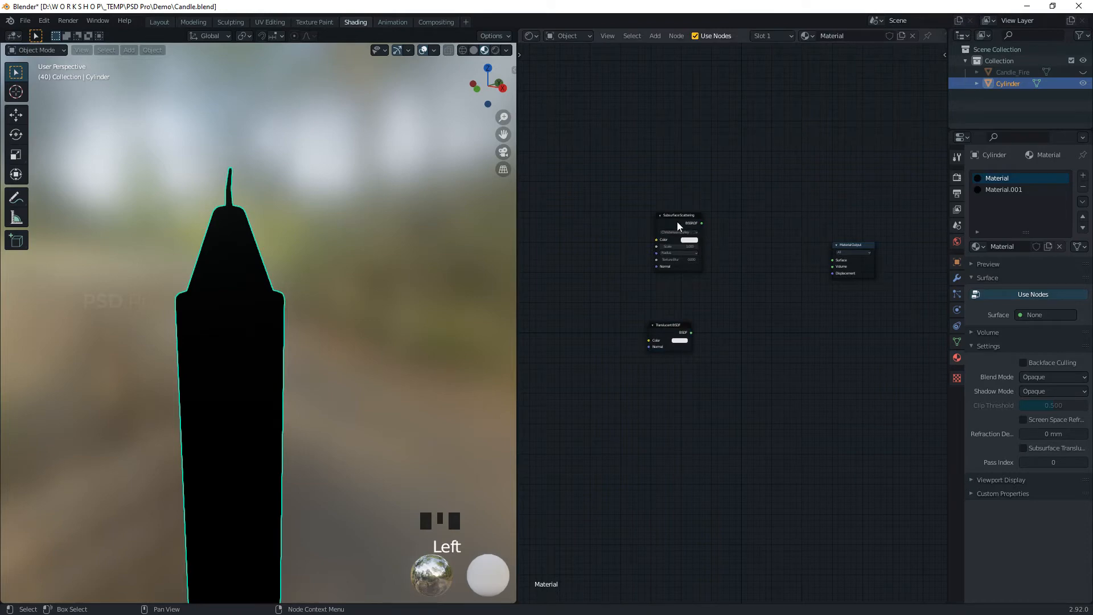
- Combine the Subsurface Scattering and Translucent BSDF nodes in a Mix Shader and move the three nodes away from Material Output
right_click_drag(677, 224, 672, 326, "ctrl+shift")
left_click_drag(793, 168, 643, 388)
left_click_drag(744, 276, 699, 323)
- Add a Specular shader node above the first Mix Shader in the candle body's material
key("shift+a")
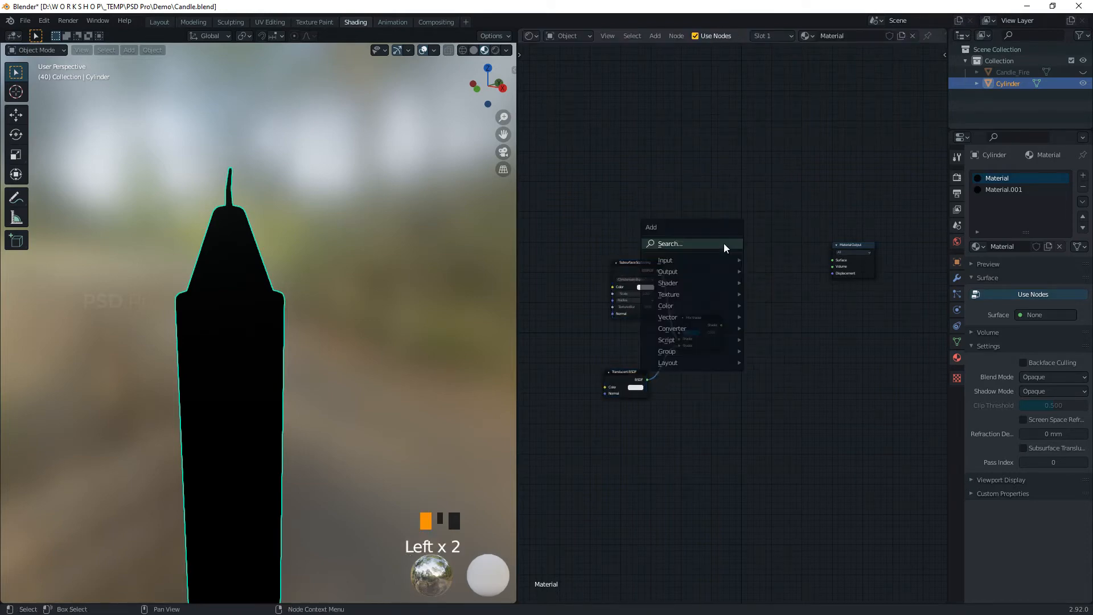
left_click(724, 244)
type("s")
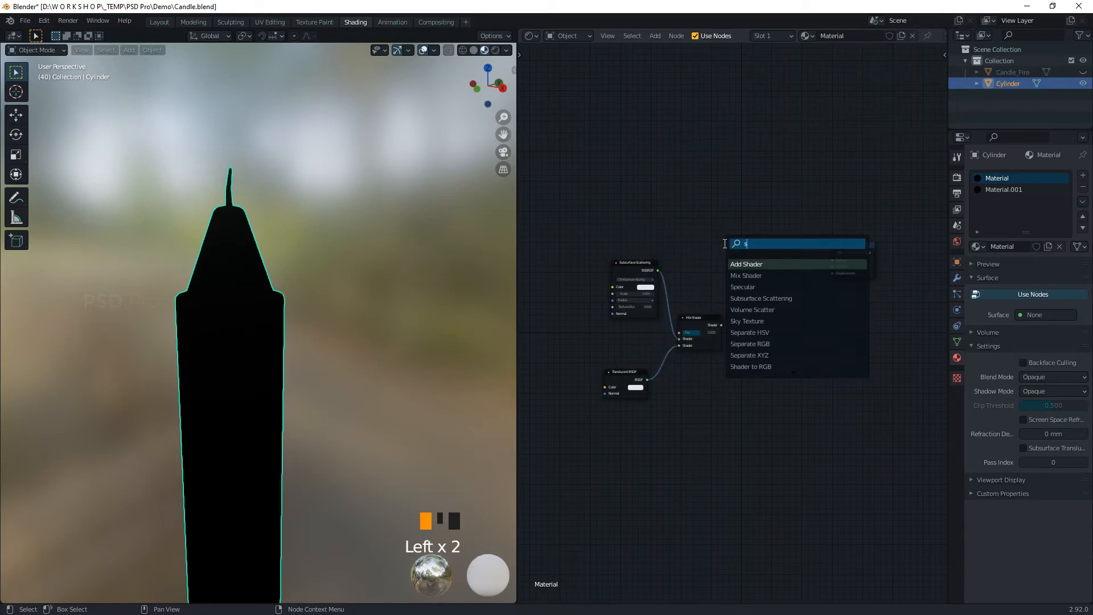
type("pe")
left_click(753, 264)
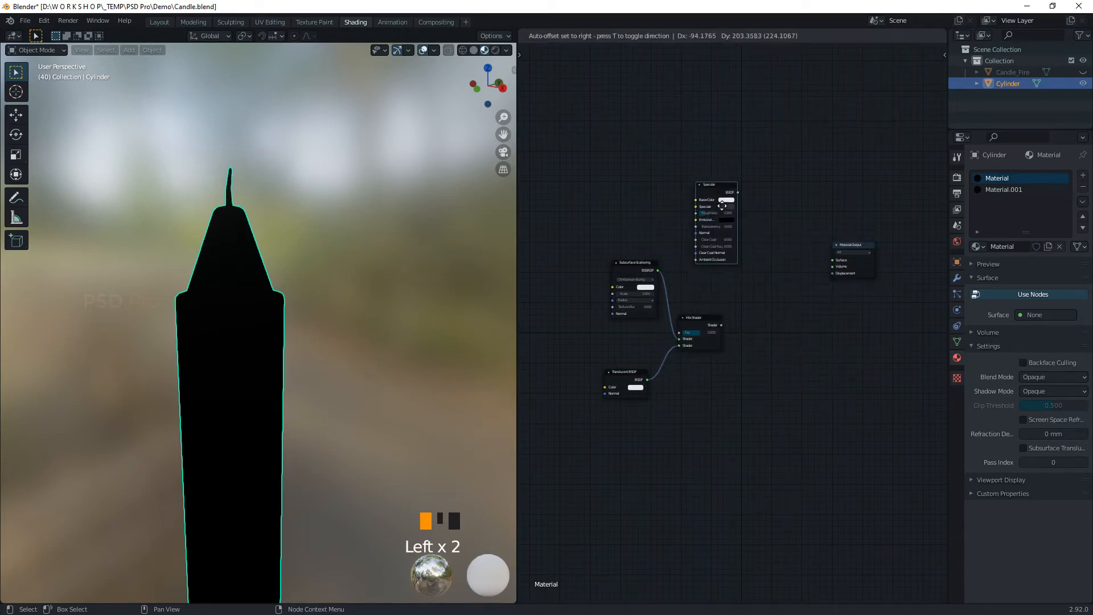
left_click(733, 267)
- Mix the Specular node with the first Mix Shader and connect the result to the Material Output surface
right_click_drag(712, 206, 698, 320, "ctrl+shift")
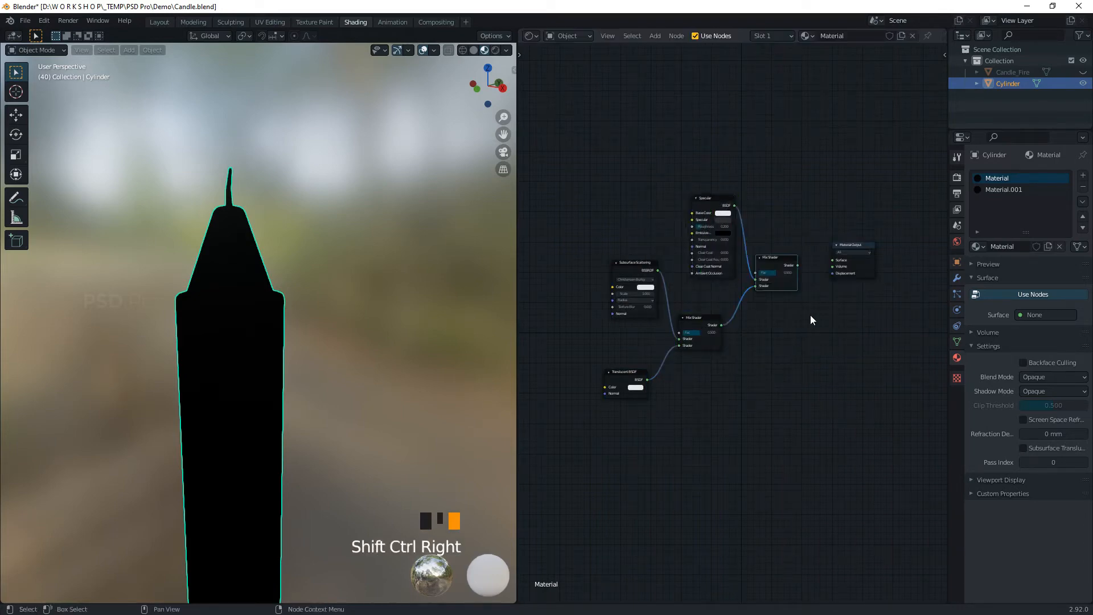
left_click(785, 260, "ctrl+shift")
left_click_drag(852, 246, 882, 244)
- Add a ColorRamp node and place it before the Subsurface Scattering and Translucent BSDF nodes
middle_click_drag(765, 359, 791, 312)
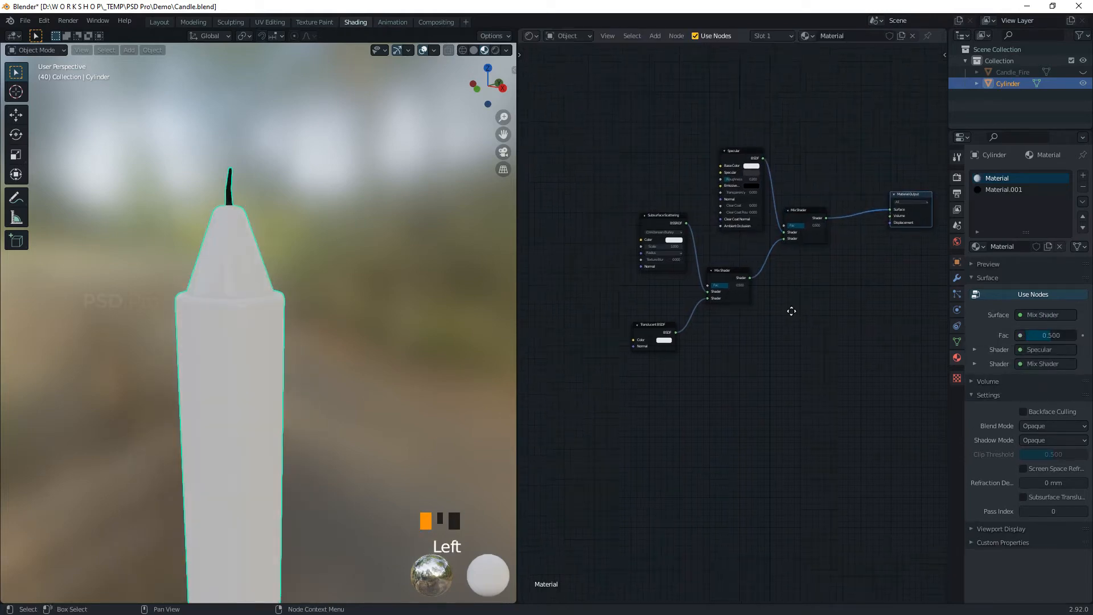
scroll(738, 354, "up", 1)
key("shift+a")
left_click(736, 353)
type("col")
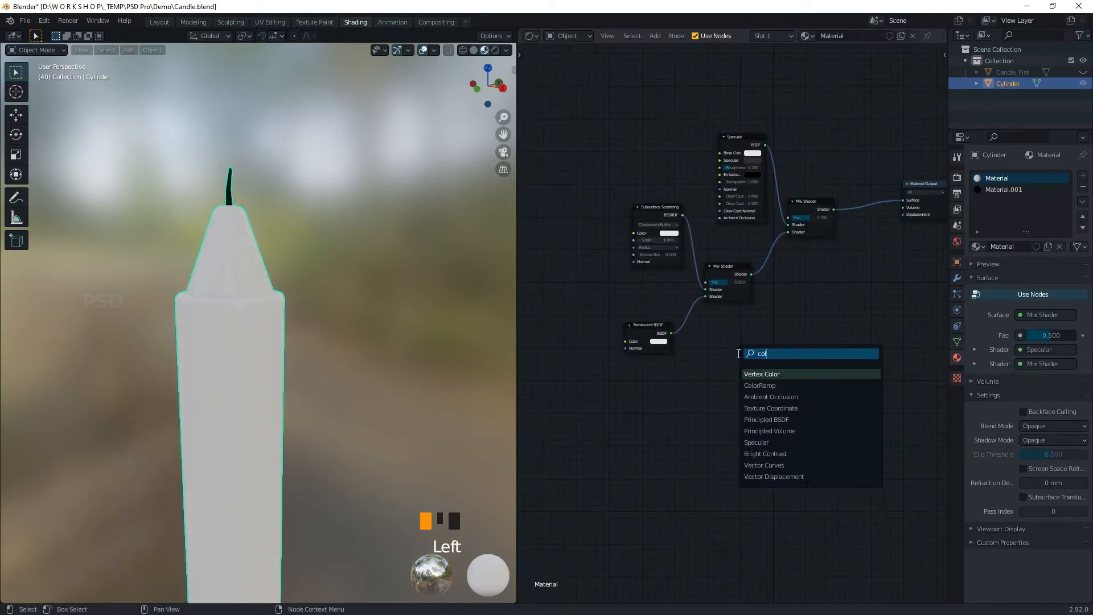
left_click(783, 387)
left_click(531, 267)
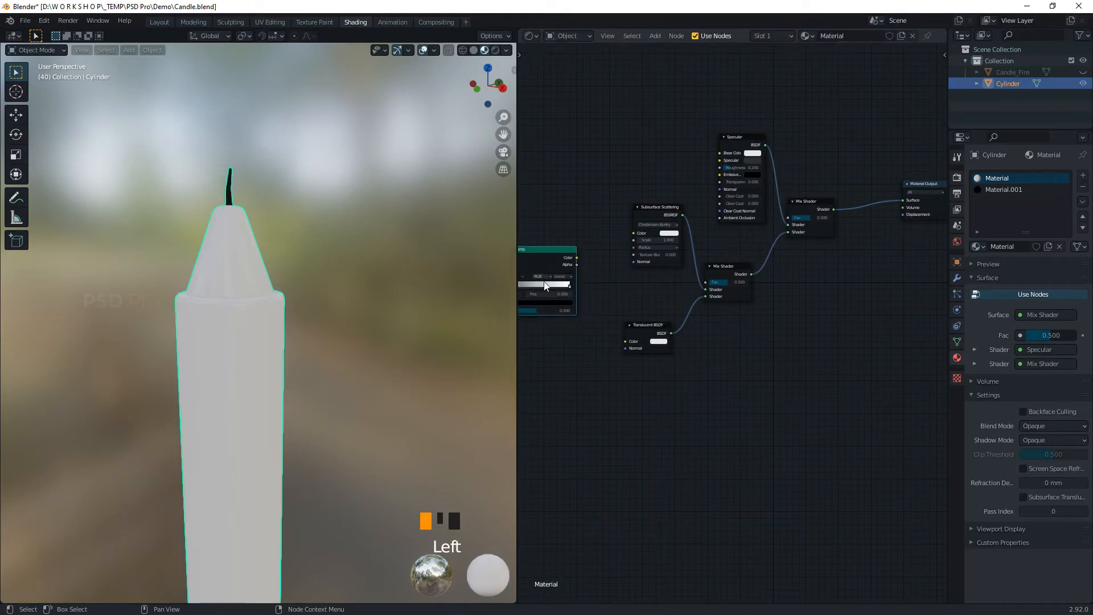
middle_click_drag(611, 337, 680, 429)
left_click_drag(673, 300, 571, 443)
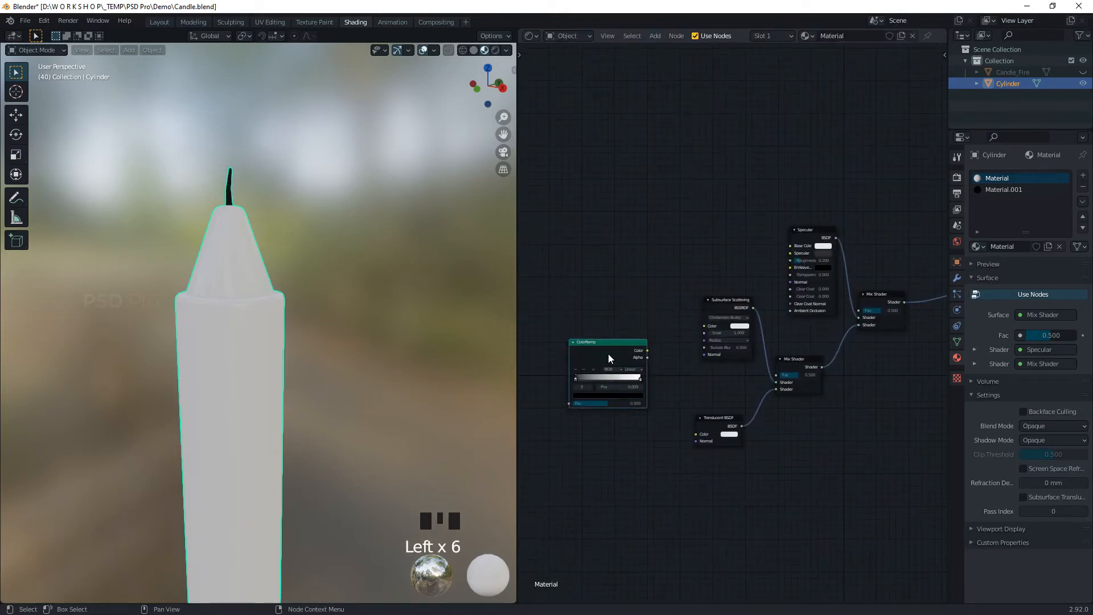
left_click_drag(608, 355, 590, 320)
middle_click_drag(679, 504, 633, 467)
scroll(791, 427, "up", 2)
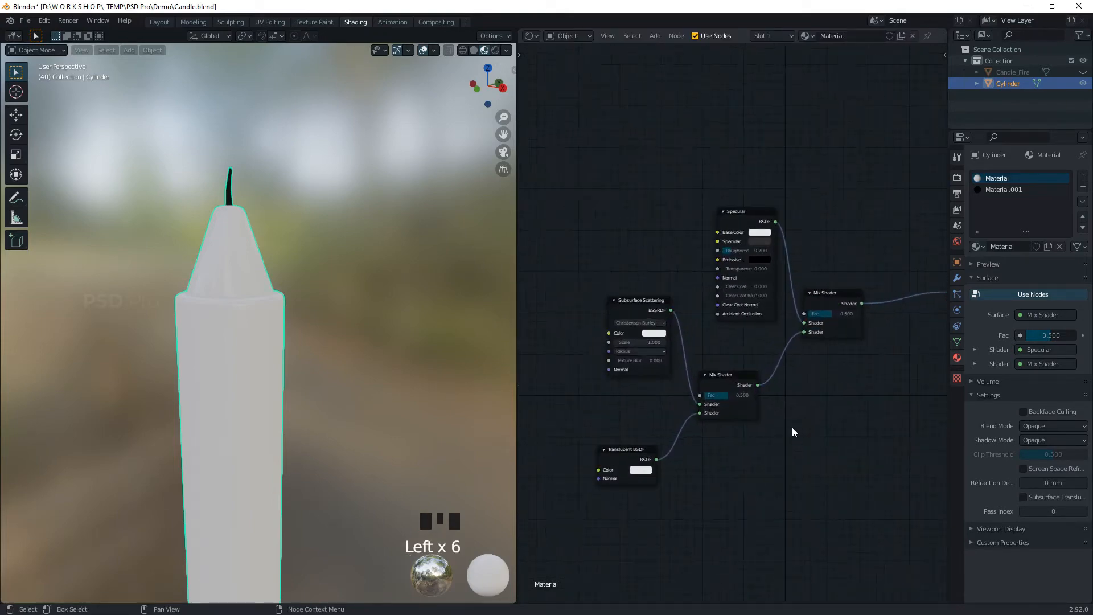
- Switch the viewport to Rendered shading and load night.exr as the world's environment texture
left_click(494, 50)
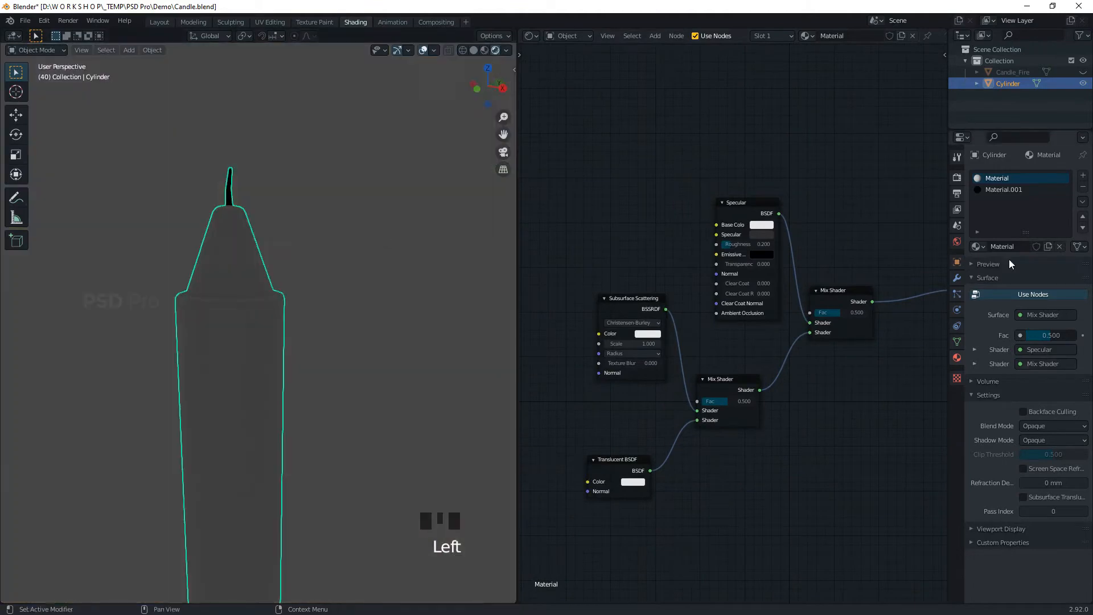
left_click(954, 241)
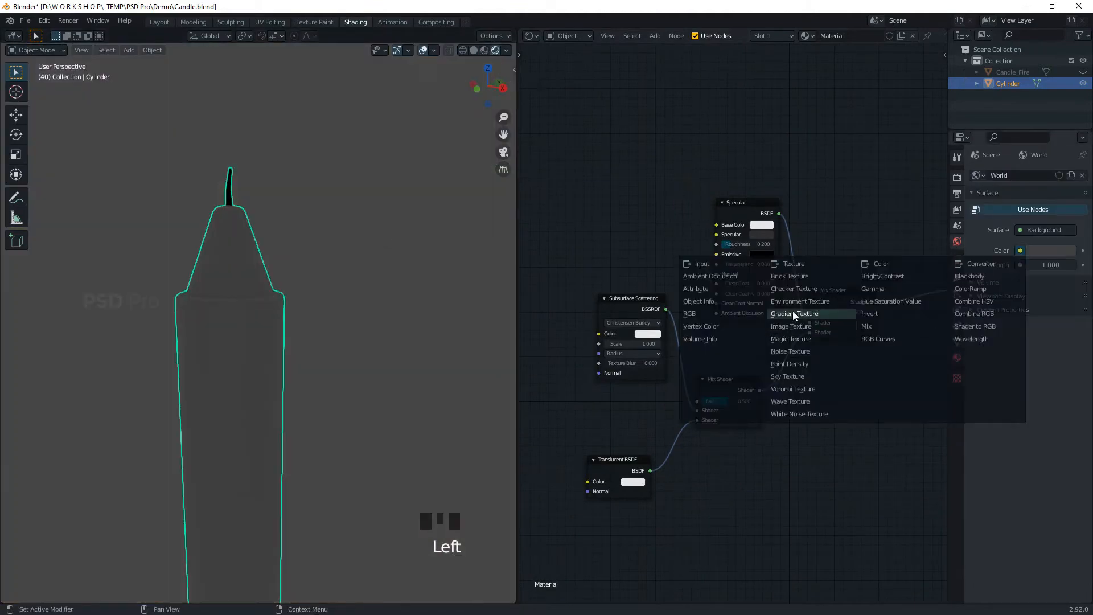
left_click(799, 301)
left_click(1063, 265)
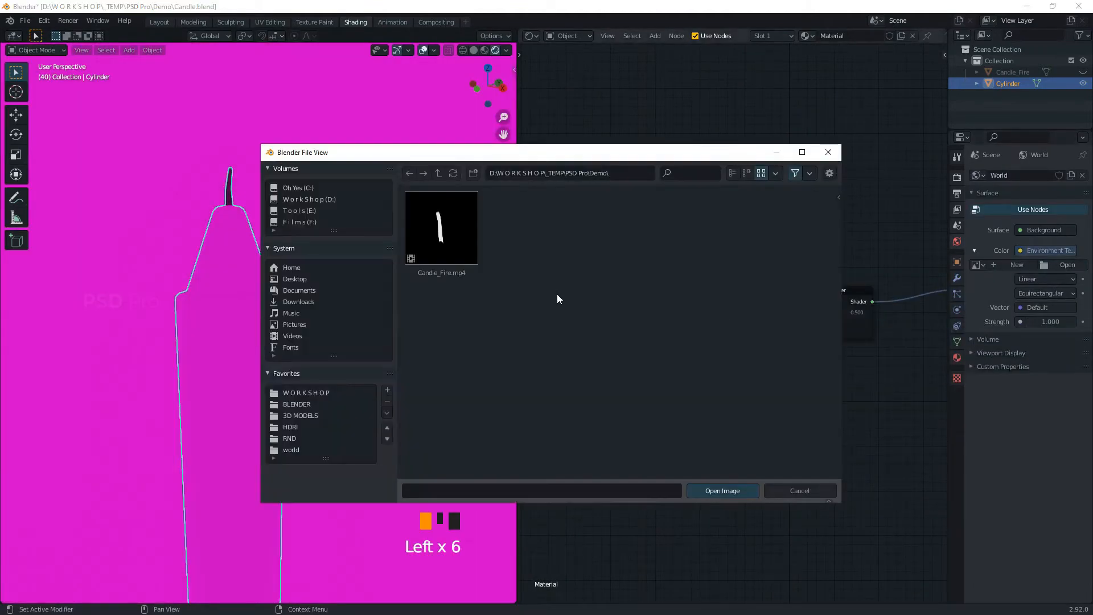
left_click(292, 449)
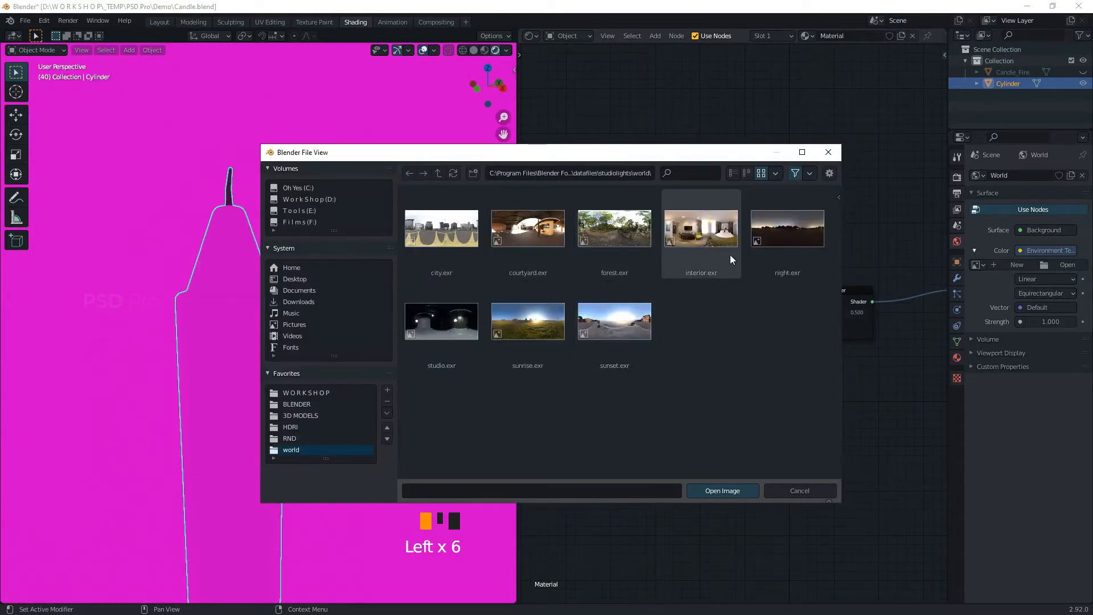
left_click(533, 320)
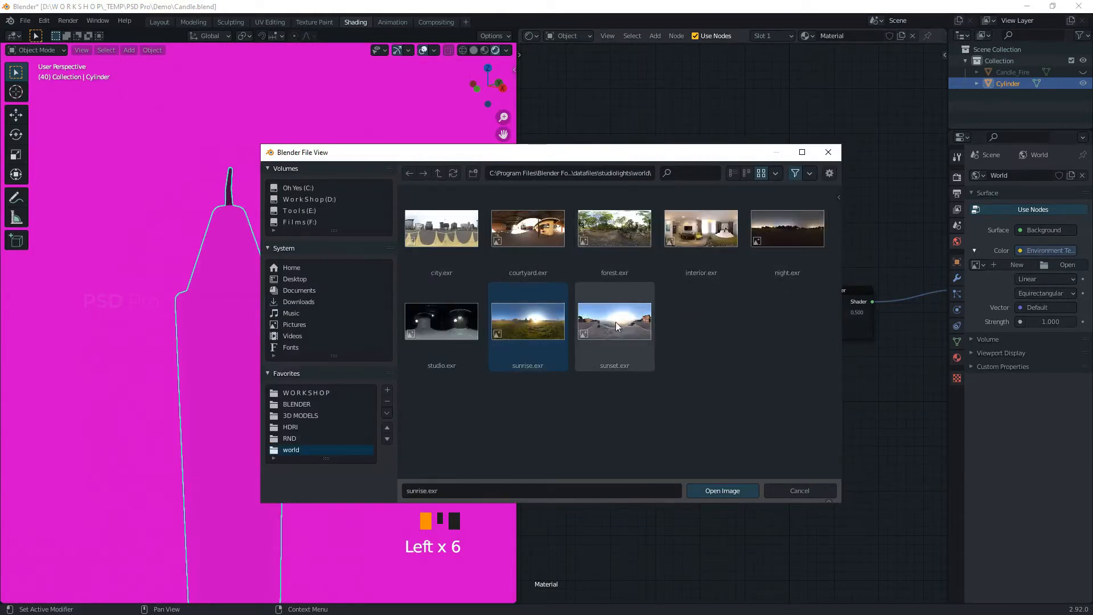
double_click(787, 229)
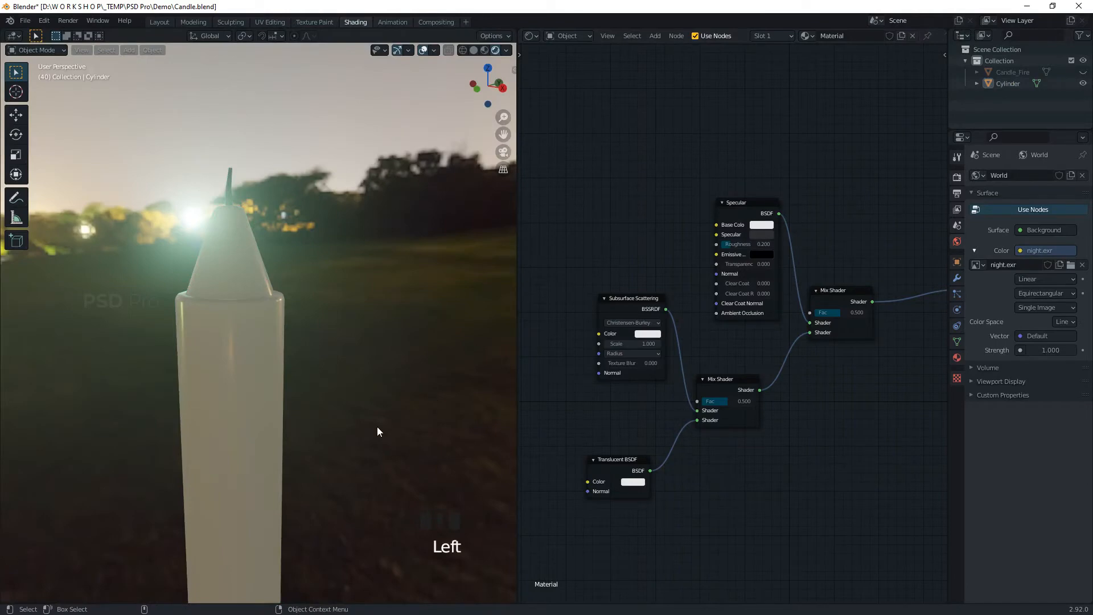
- Set the candle material's Specular roughness to 0.300 and the subsurface–translucent Mix Shader factor to 0.300
left_click_drag(377, 426, 272, 387, "alt")
left_click(271, 387)
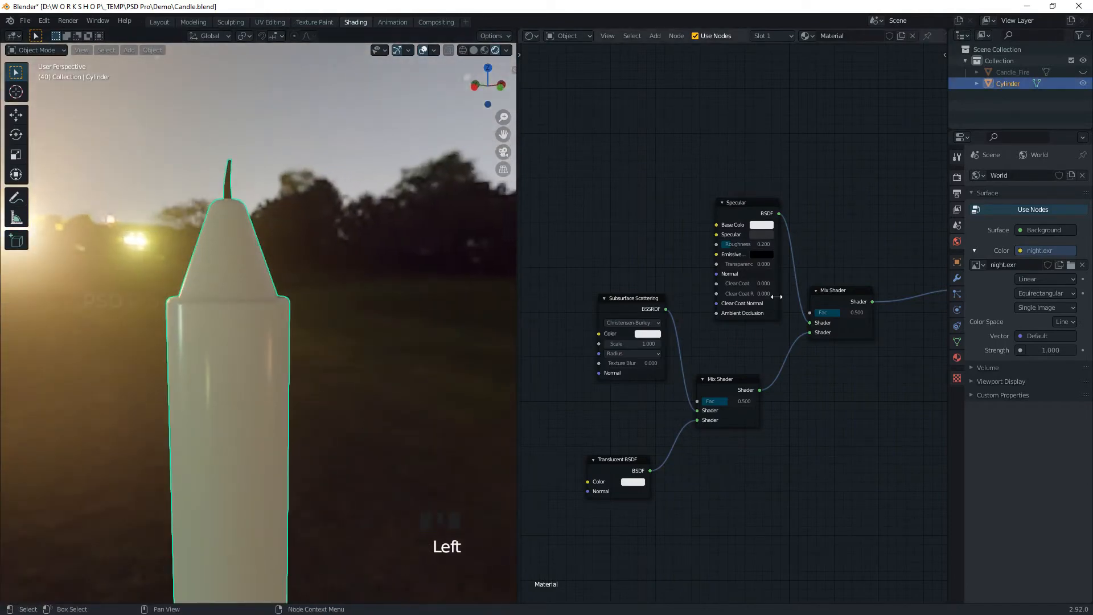
scroll(778, 296, "up", 2)
left_click_drag(746, 219, 761, 218)
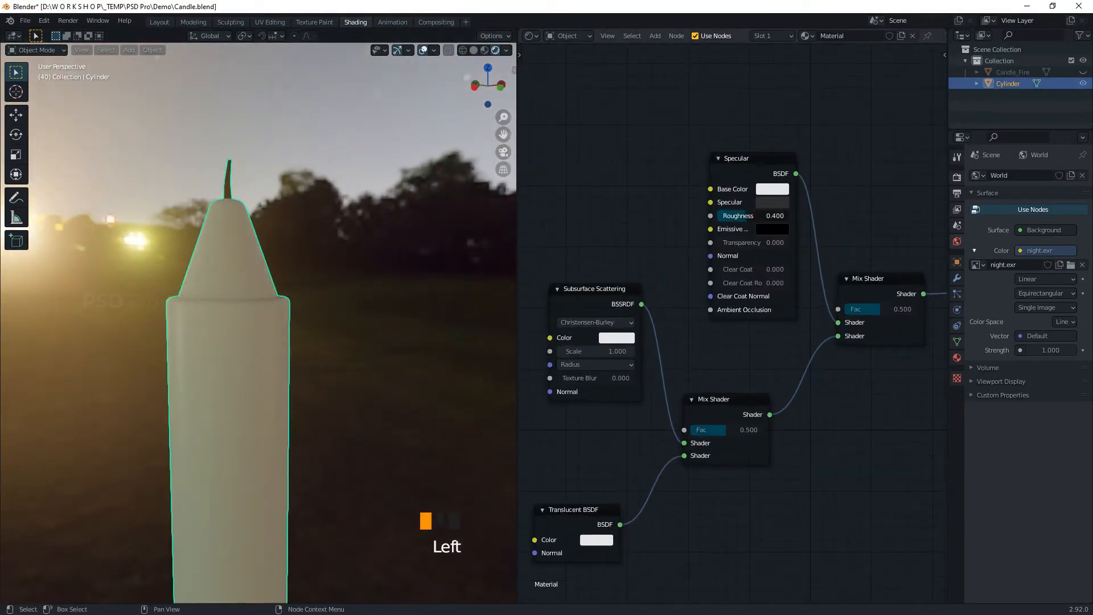
left_click_drag(752, 377, 780, 310, "alt")
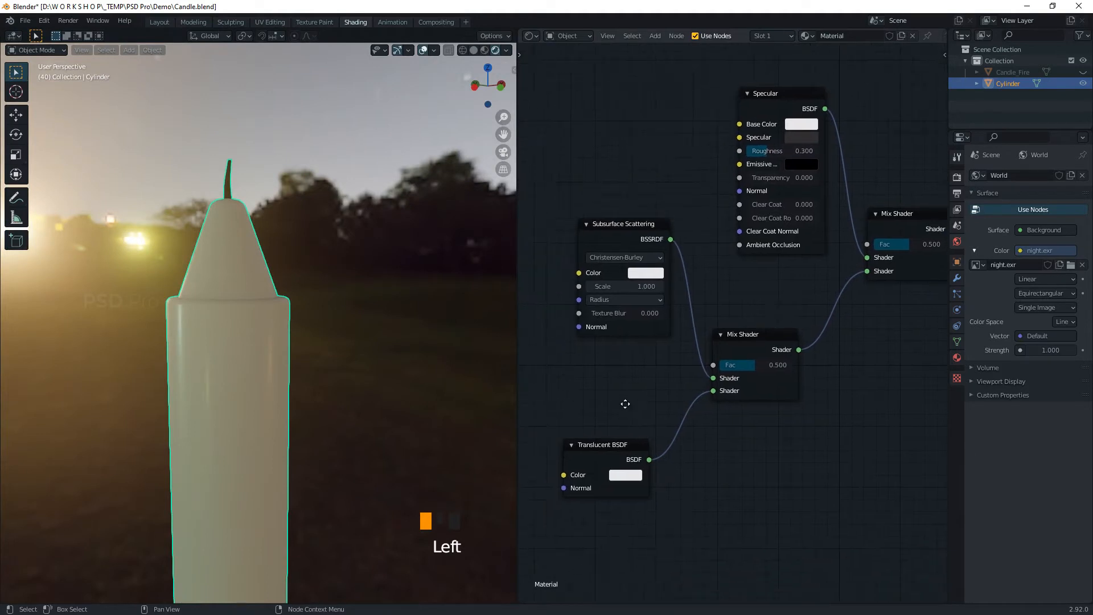
left_click_drag(625, 403, 606, 381, "alt")
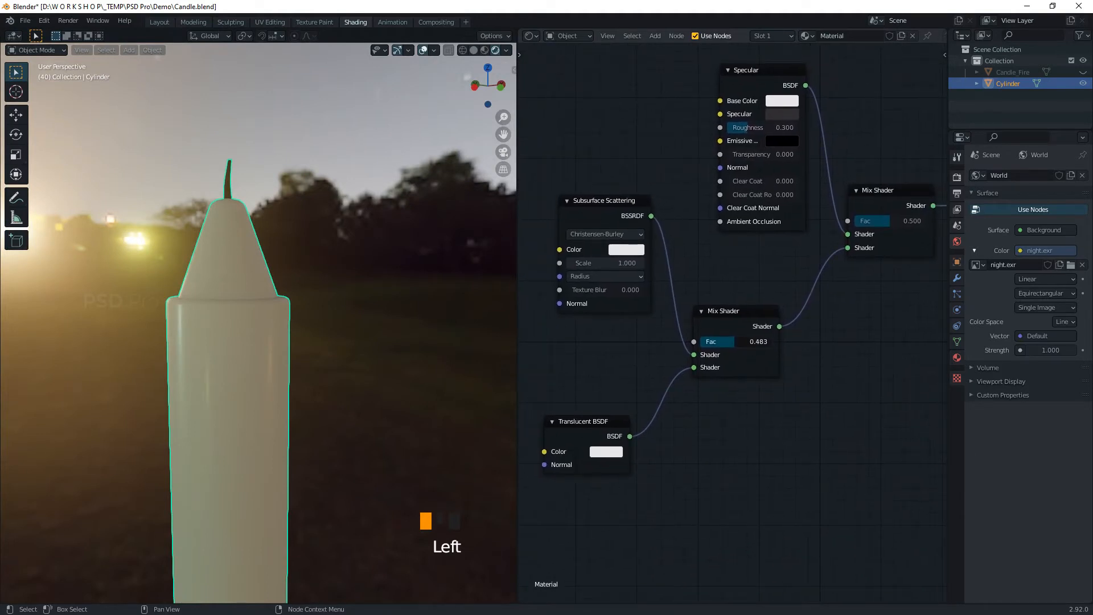
left_click_drag(734, 341, 703, 341)
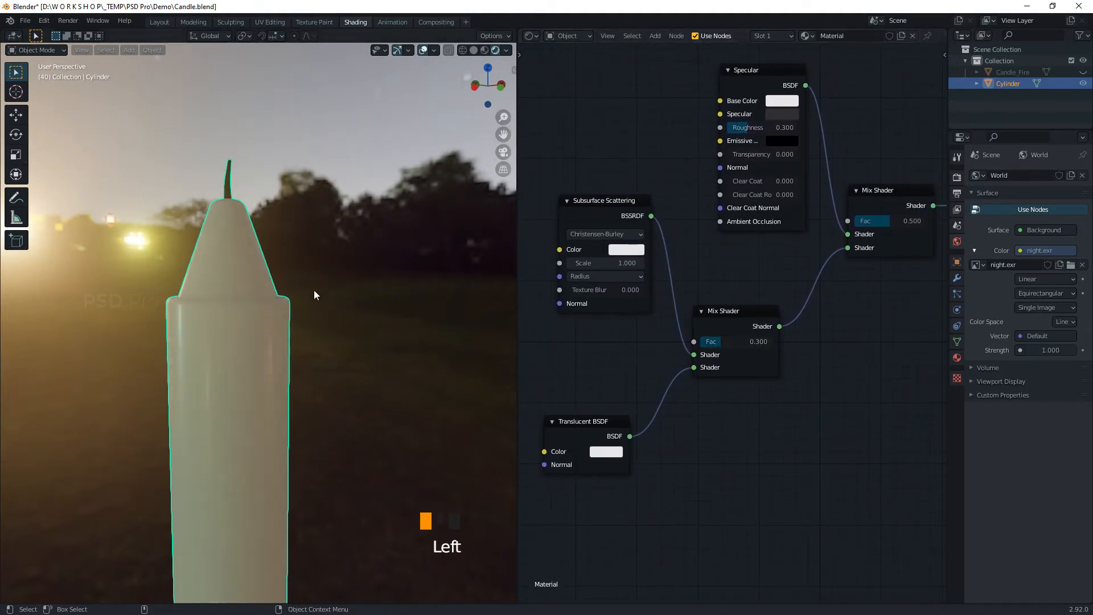
- Add a point light and raise it along the Z axis to the candle's wick
key("shift+a")
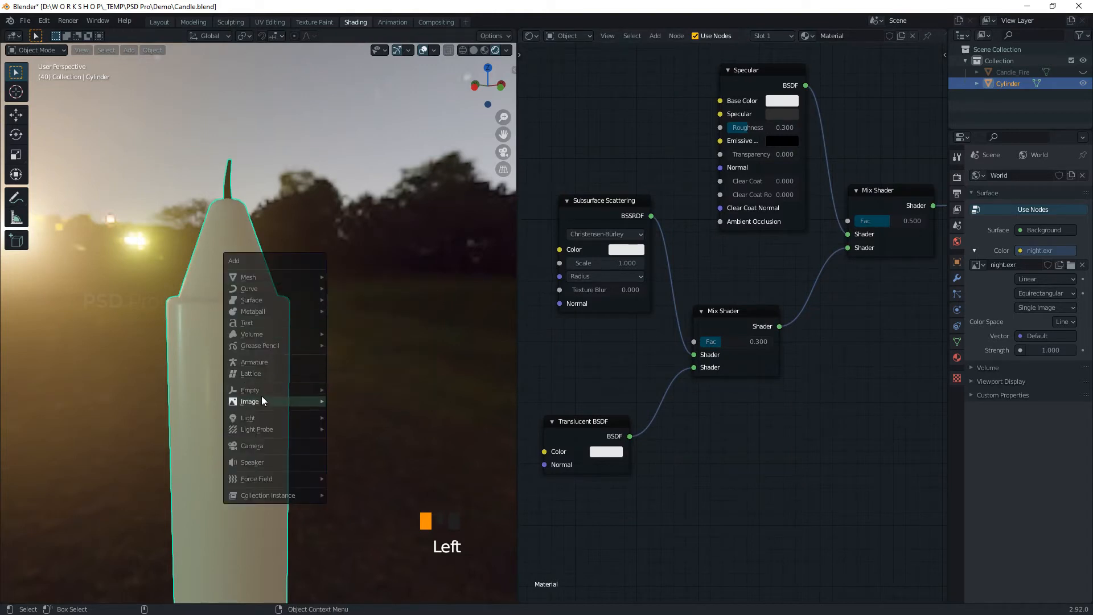
mouse_move(297, 419)
left_click(362, 421)
scroll(423, 379, "down", 10)
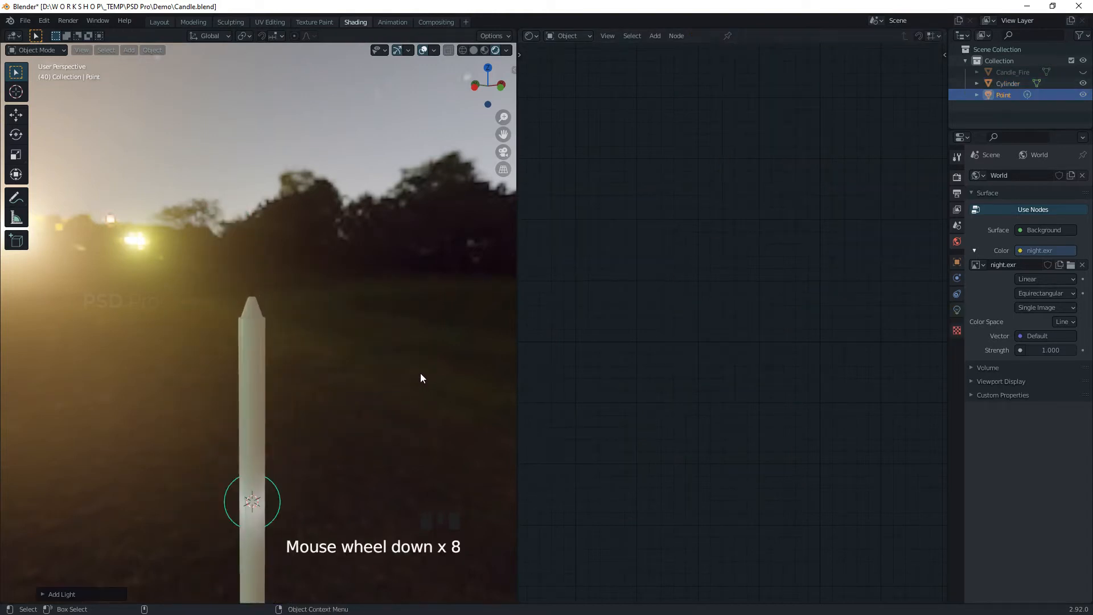
key("g")
key("z")
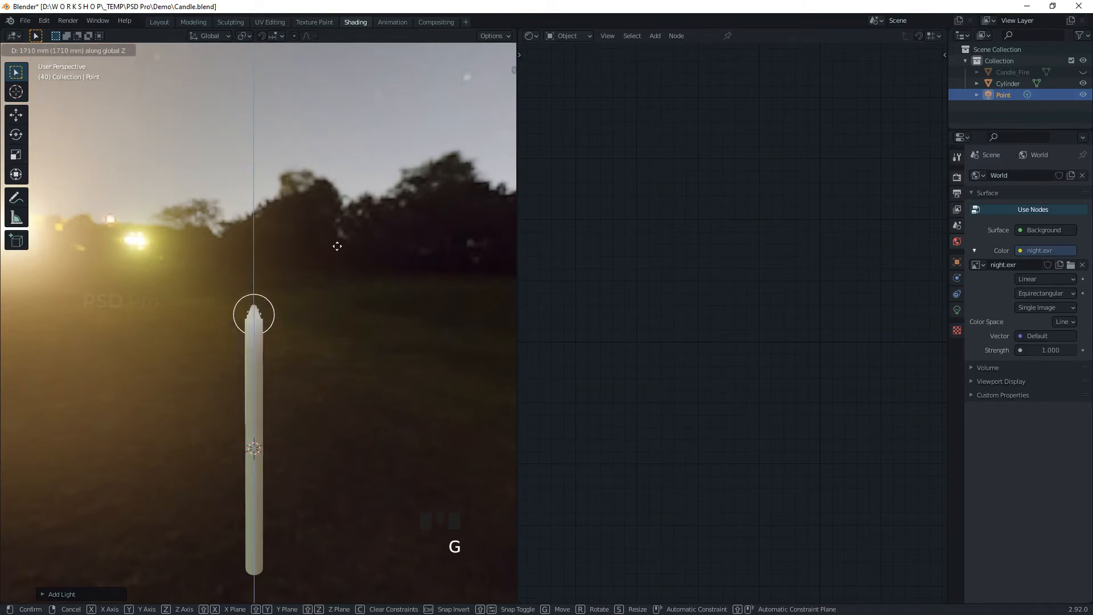
left_click(317, 279)
scroll(317, 284, "up", 8)
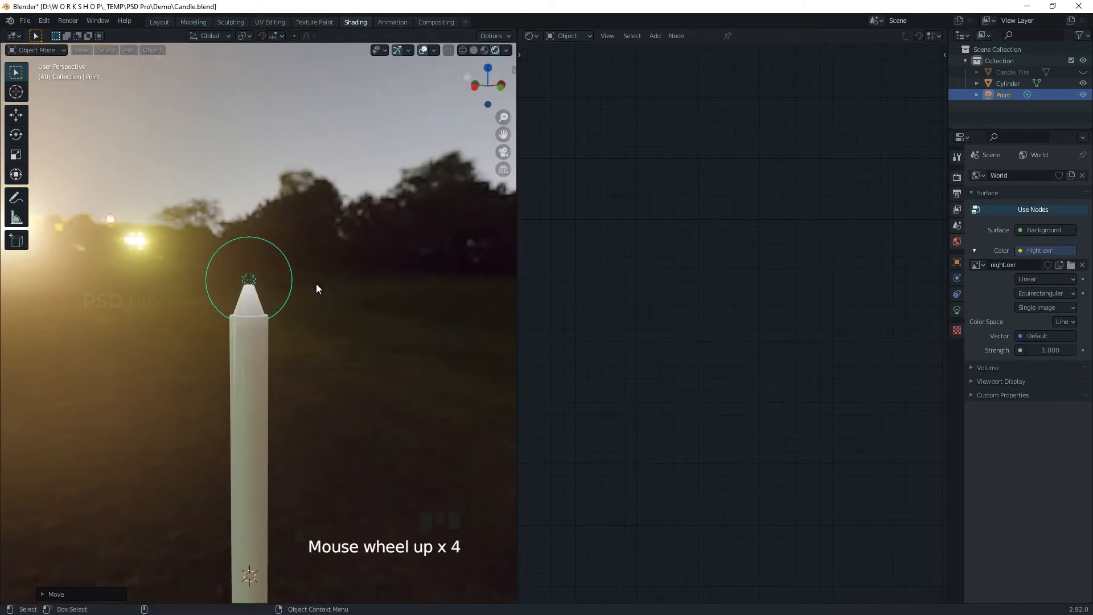
- Scale the point light at the wick and set its radius to 360 mm
key("s")
left_click(1085, 390)
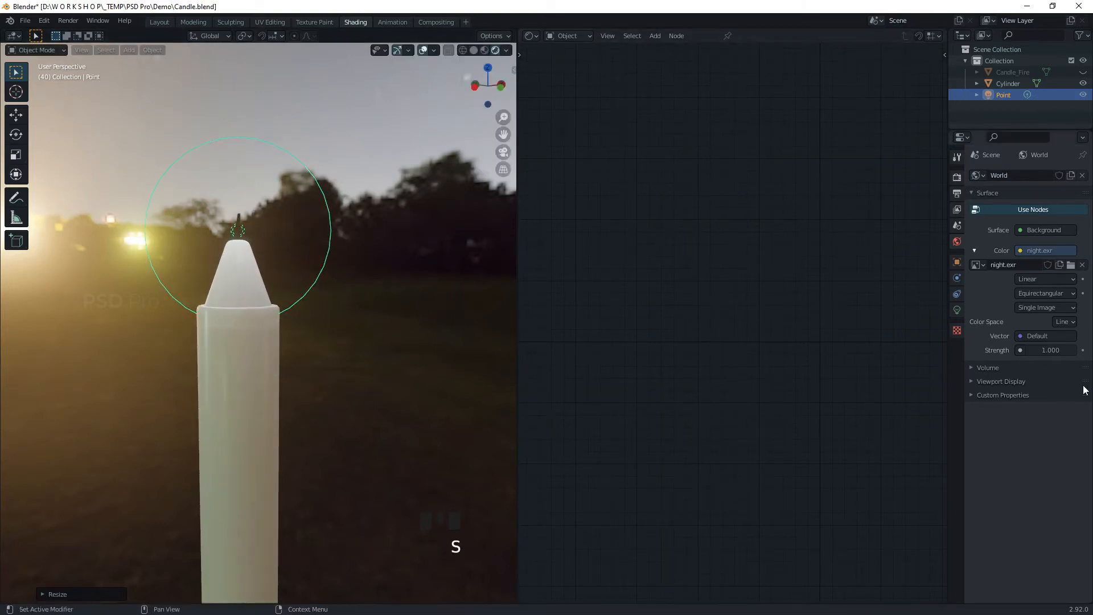
left_click(957, 310)
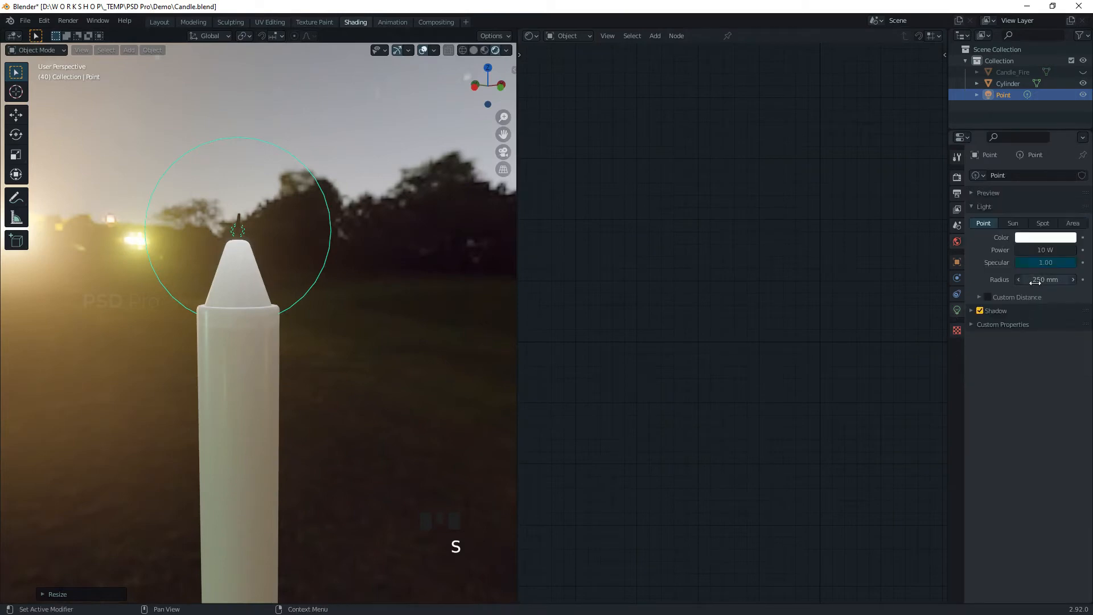
left_click_drag(1037, 283, 1076, 283)
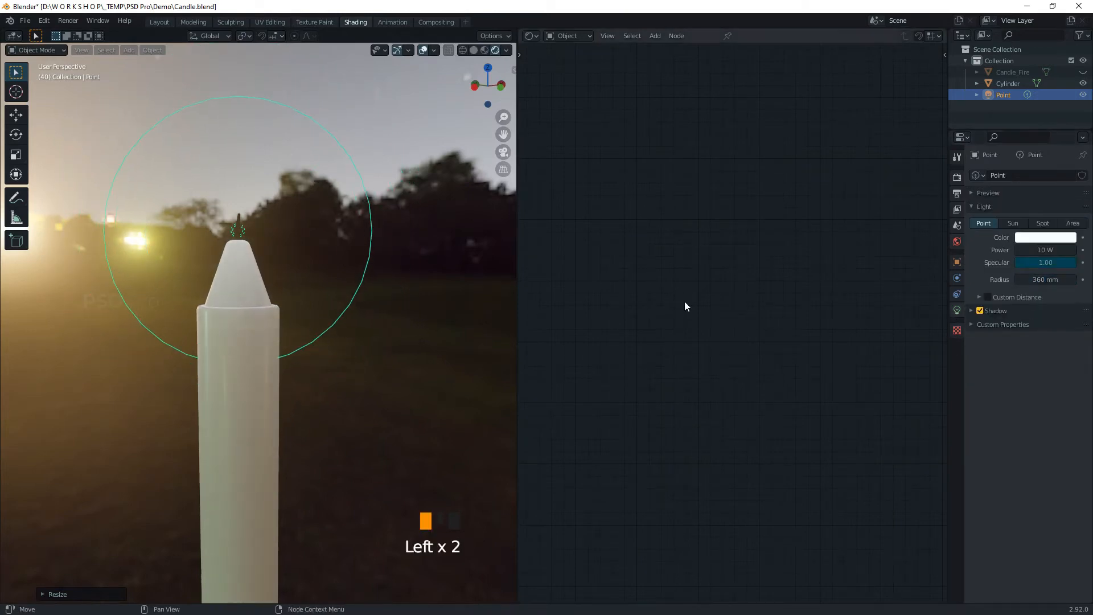
double_click(393, 374)
left_click_drag(392, 374, 463, 401, "alt")
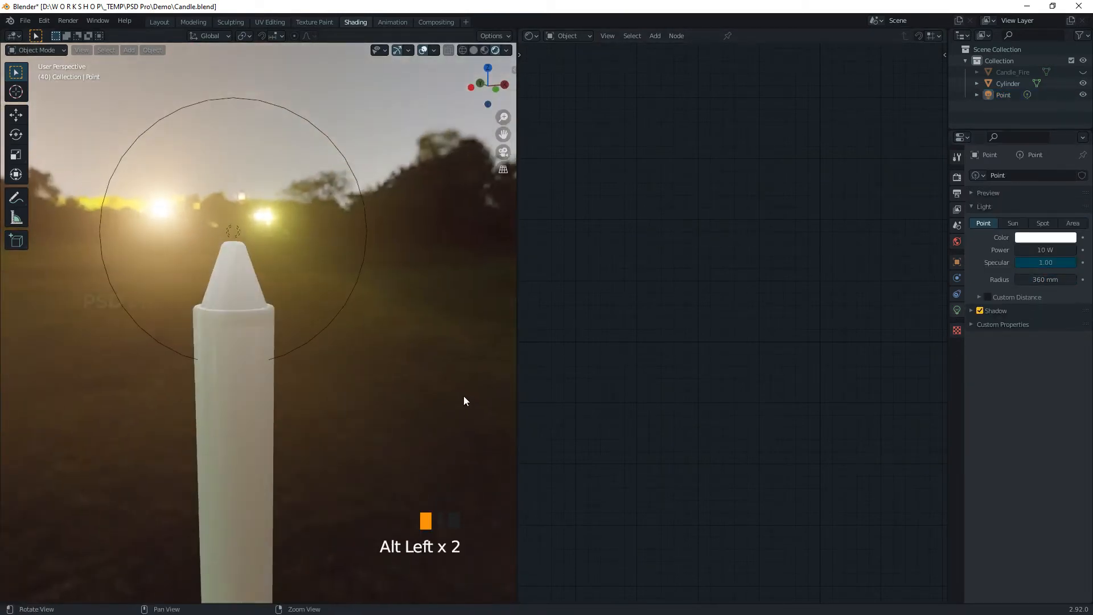
- Link the candle material's ColorRamp Color output to the Translucent, Subsurface Scattering and Specular color inputs
left_click(264, 411)
mouse_move(752, 364)
left_mouse_down("alt")
mouse_move(768, 381)
mouse_move(743, 359)
mouse_move(753, 359)
left_mouse_up("alt")
scroll(740, 455, "down", 3)
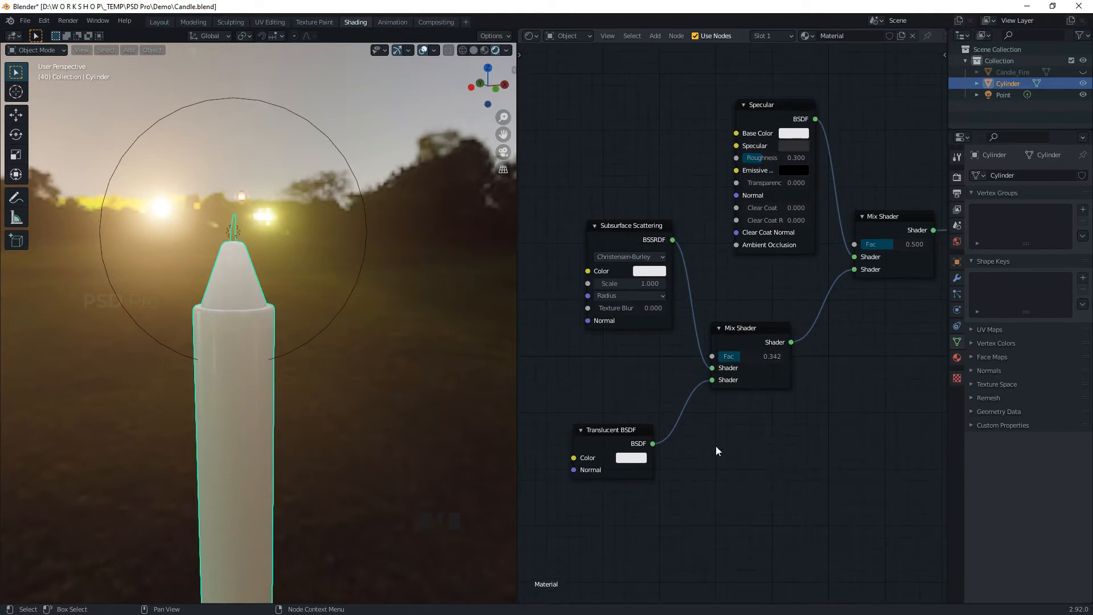
left_click_drag(575, 277, 650, 416)
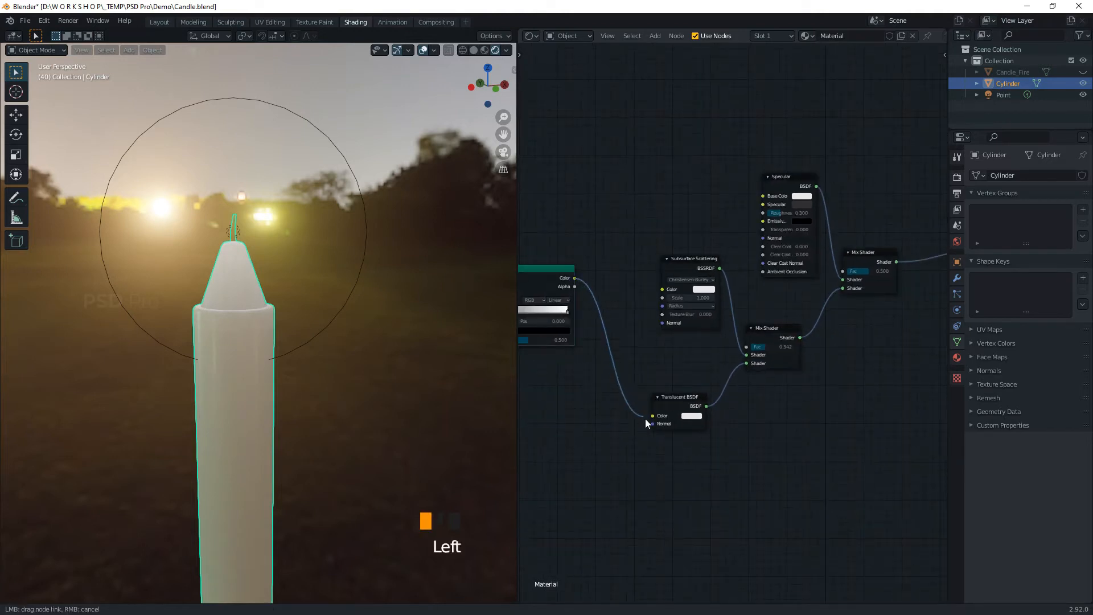
left_click_drag(575, 279, 659, 289)
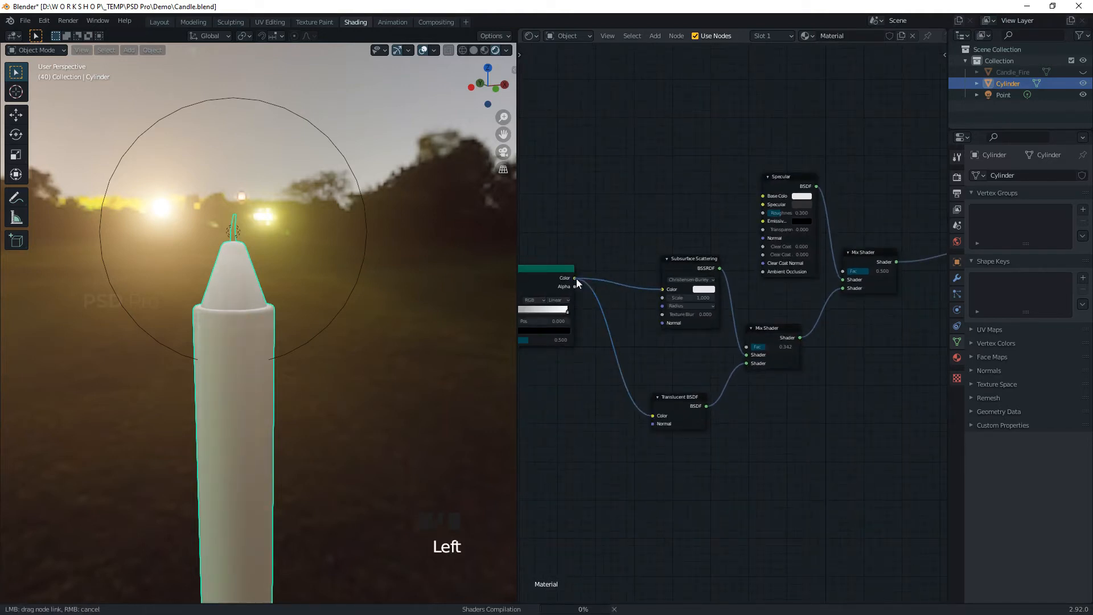
left_click_drag(575, 277, 743, 204)
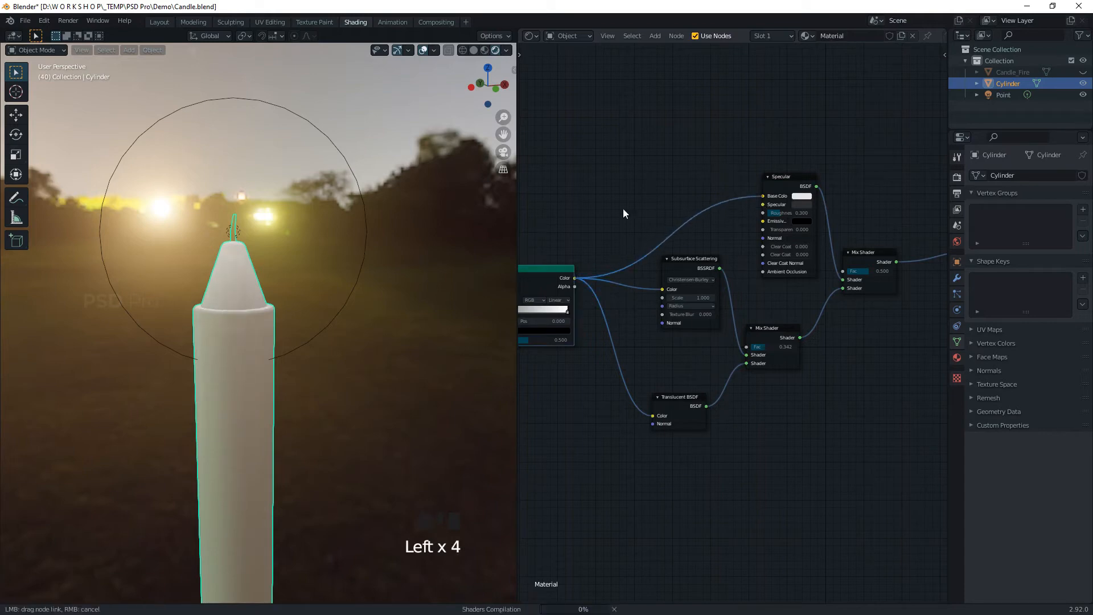
middle_click_drag(615, 243, 663, 220)
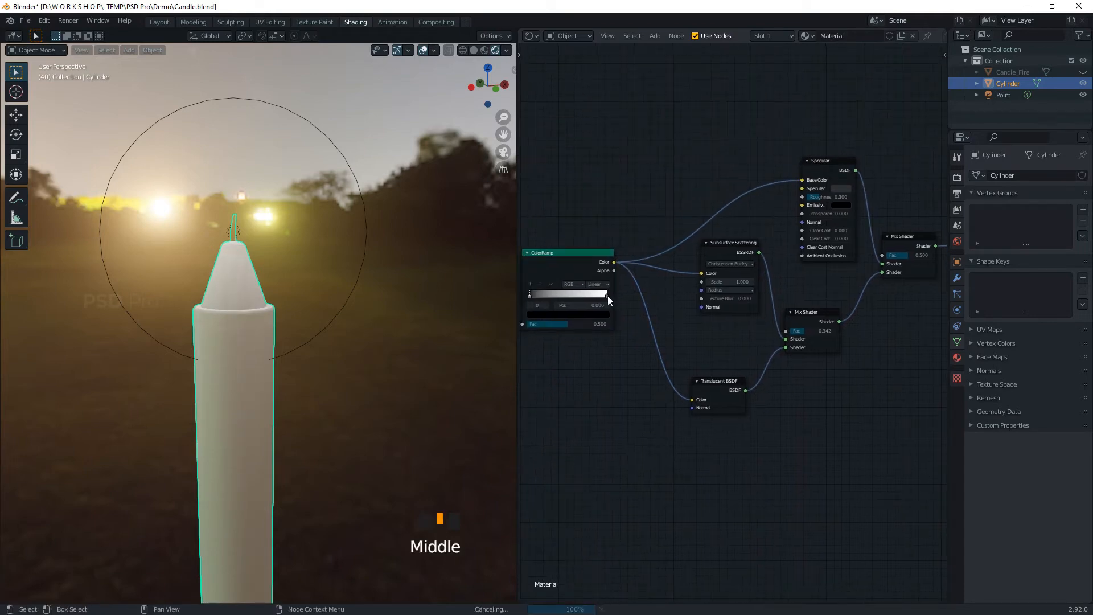
- Disconnect the ColorRamp from the Specular Base Color and set the ramp's end stop to a coral red
left_click(607, 295)
left_click(592, 315)
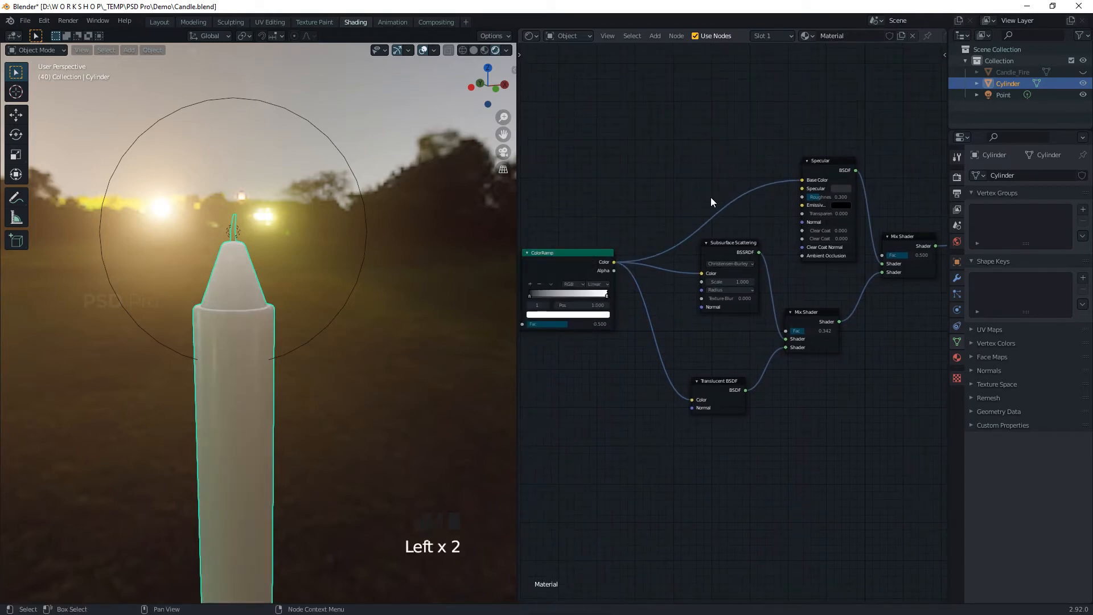
left_click_drag(803, 180, 741, 226)
left_click(598, 316)
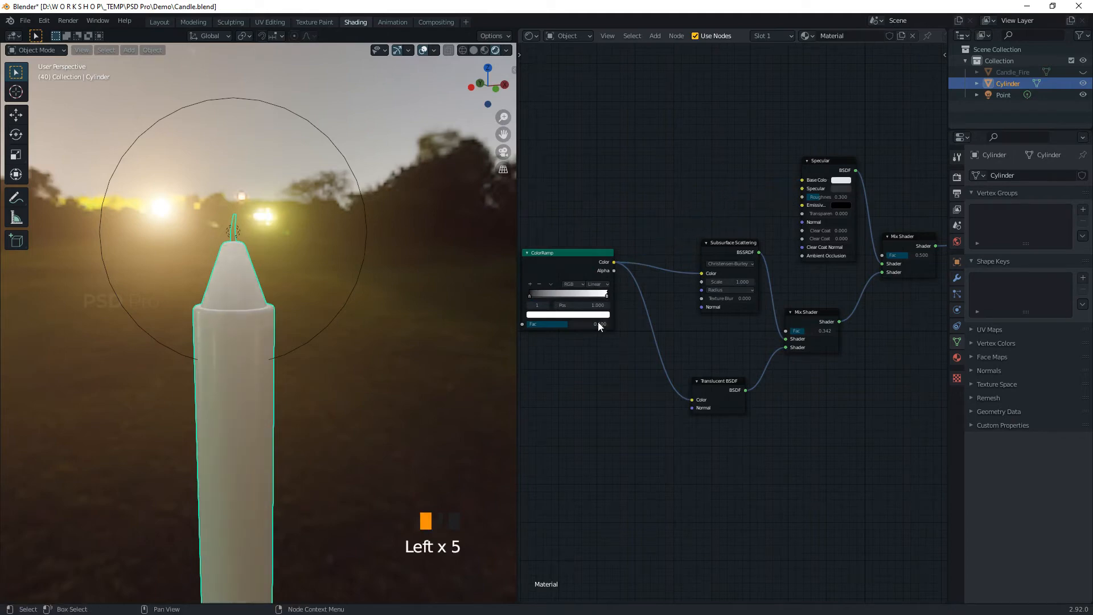
mouse_move(566, 232)
left_mouse_down()
mouse_move(562, 255)
mouse_move(565, 211)
mouse_move(556, 254)
mouse_move(544, 219)
mouse_move(570, 216)
mouse_move(546, 207)
mouse_move(533, 235)
mouse_move(556, 255)
left_mouse_up()
mouse_move(592, 207)
left_mouse_down()
mouse_move(592, 250)
mouse_move(592, 207)
left_mouse_up()
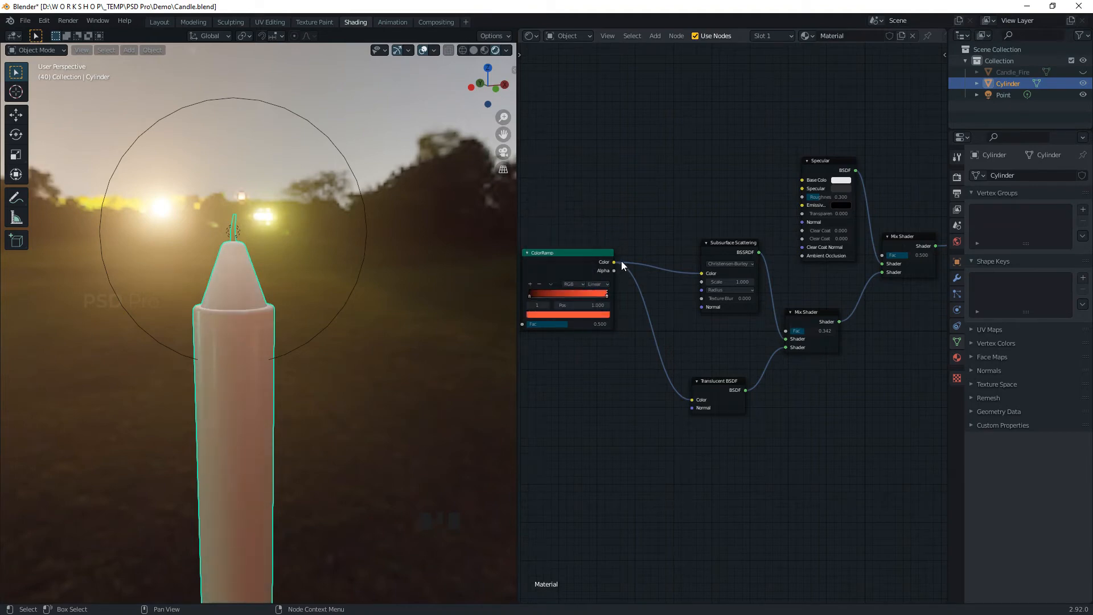
- Relink the ColorRamp to the Specular Base Color and deepen the end stop to a saturated orange-red
left_click_drag(614, 261, 800, 181)
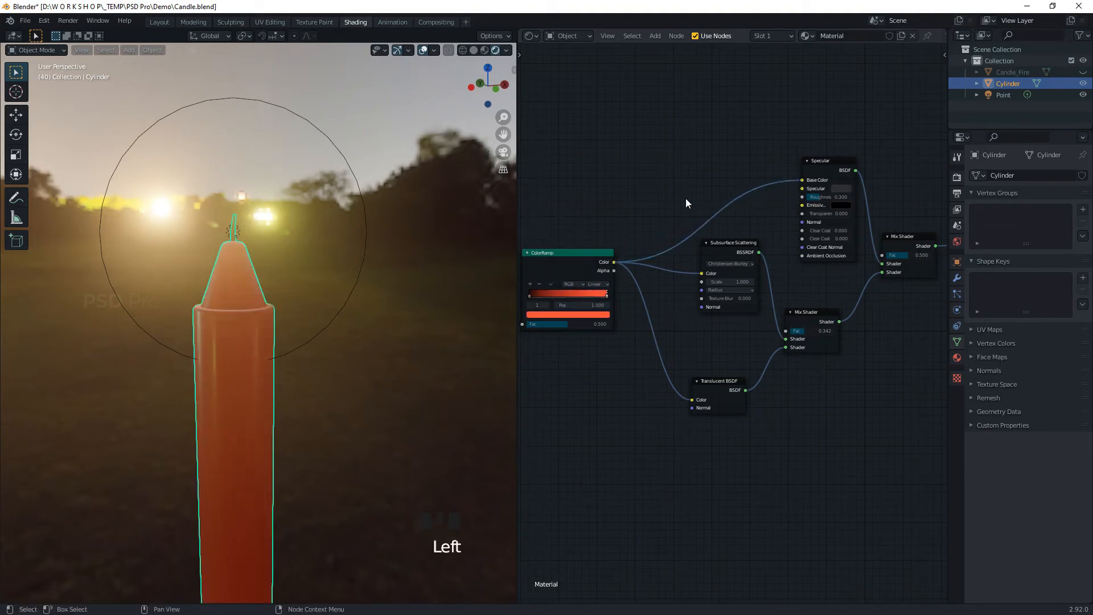
left_click(607, 315)
left_click(557, 239)
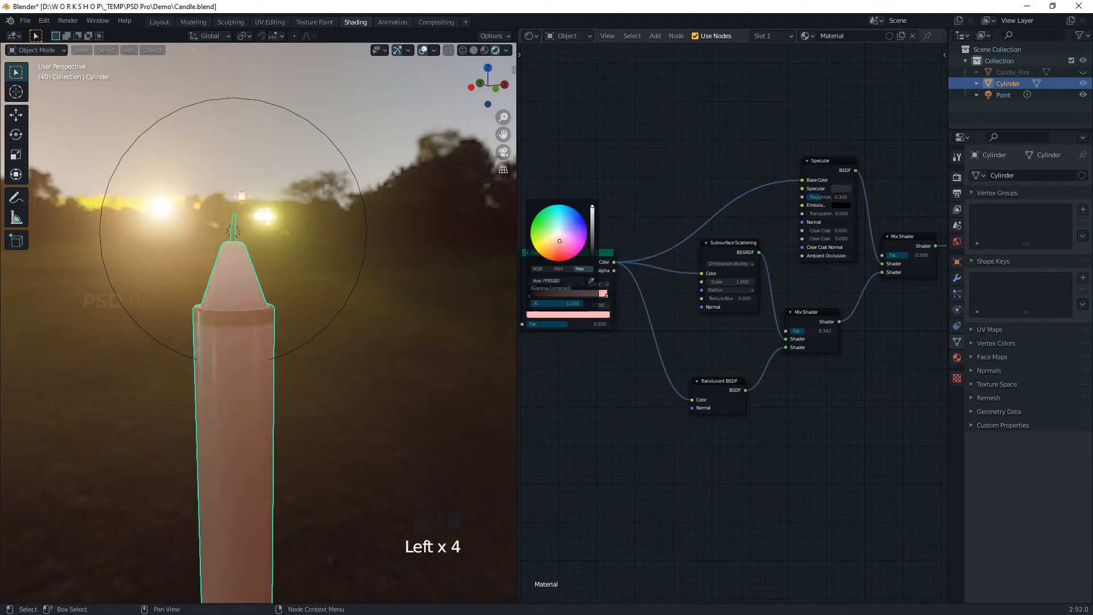
left_click_drag(556, 239, 552, 261)
left_click(439, 286)
- Examine the red wax shading on the candle from several angles and distances
right_click_drag(439, 290, 388, 385, "alt")
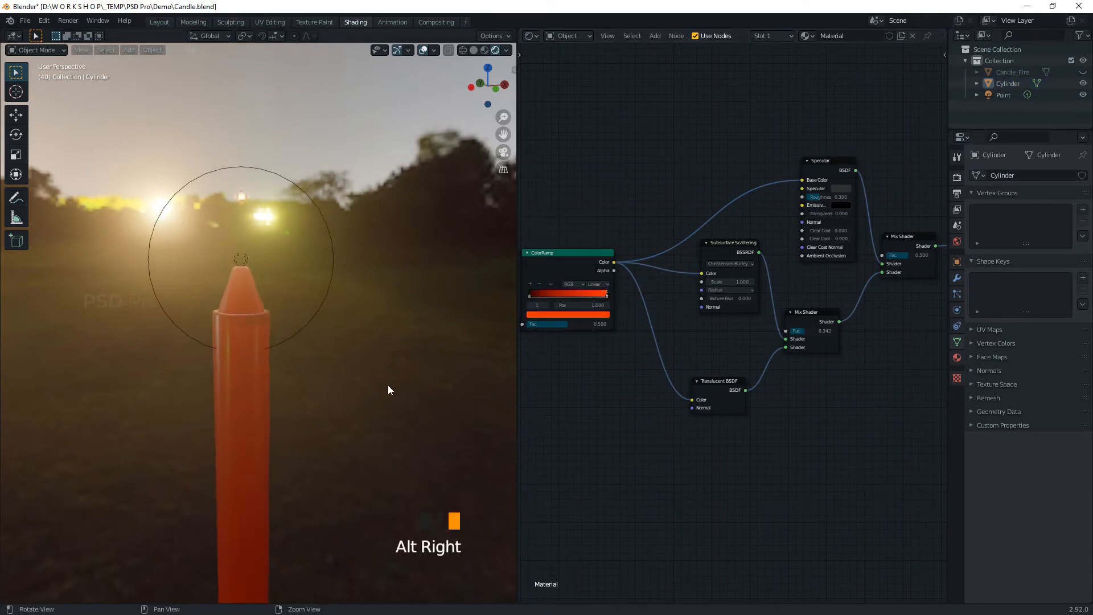
left_click_drag(388, 385, 295, 412, "alt")
middle_click_drag(295, 411, 354, 390, "alt")
left_click_drag(353, 391, 413, 320, "alt")
middle_click_drag(412, 319, 425, 349, "alt")
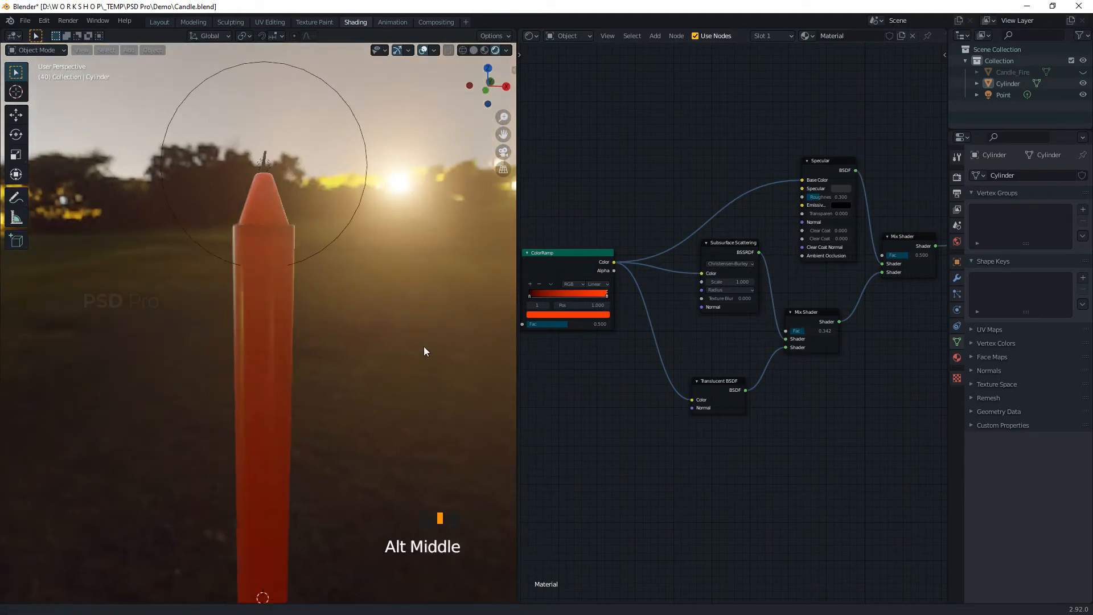
right_click_drag(424, 349, 371, 452, "alt")
left_click_drag(371, 453, 368, 459, "alt")
right_click_drag(368, 459, 353, 478, "alt")
left_click_drag(354, 478, 79, 489, "alt")
middle_click_drag(285, 382, 296, 361, "alt")
right_click_drag(296, 361, 364, 302, "alt")
- Adjust the Specular node's roughness to about 0.408 and save the file
left_click_drag(829, 197, 816, 197)
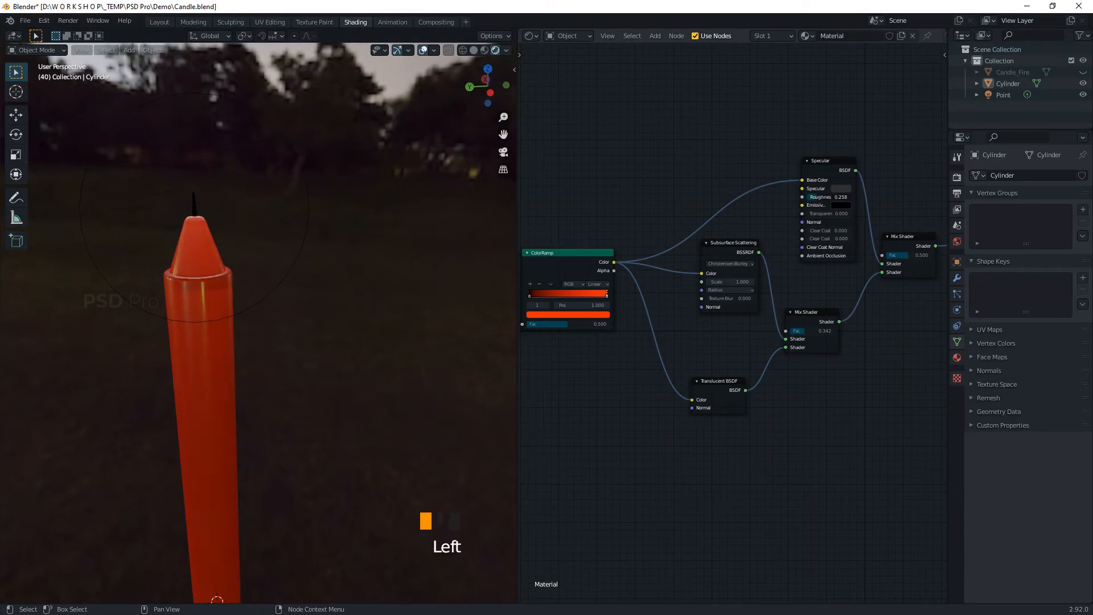
right_click_drag(276, 359, 381, 447, "alt")
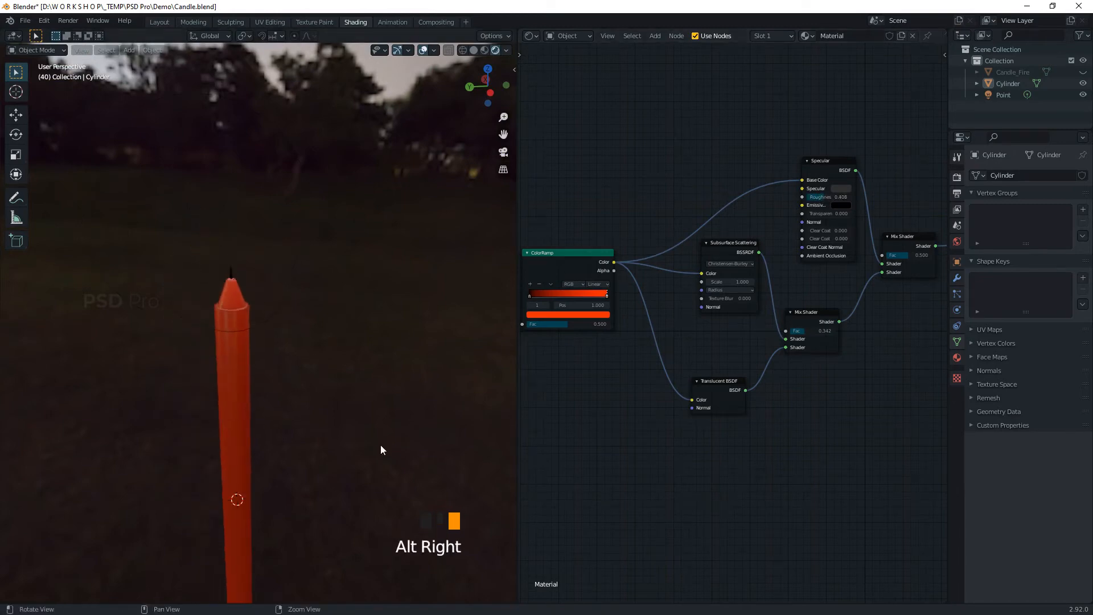
left_click_drag(381, 447, 383, 384, "alt")
key("ctrl+s")
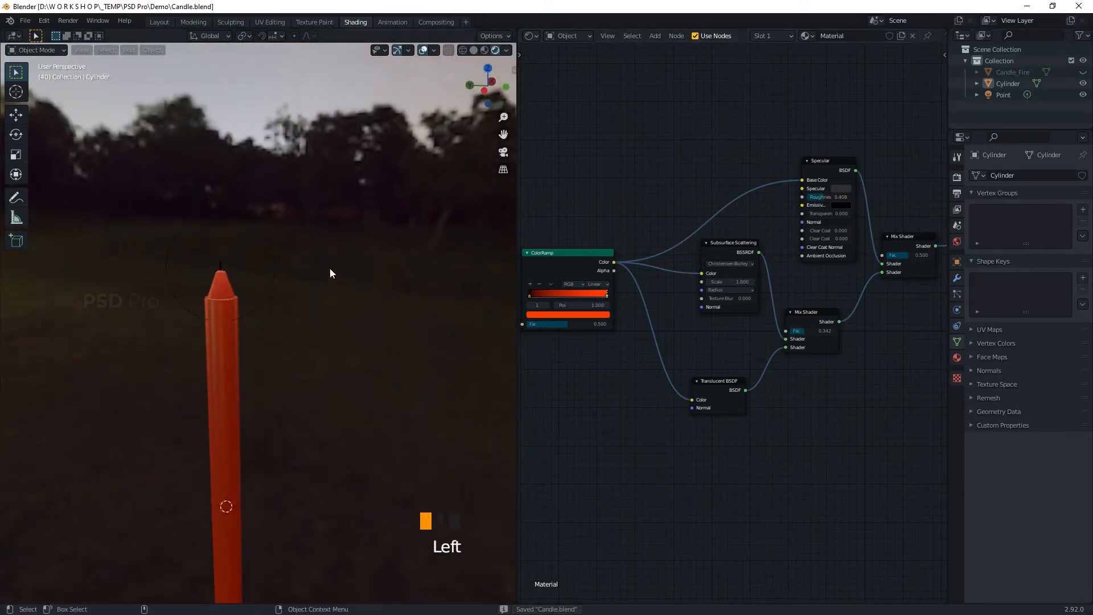
- Unhide the Candle_Fire plane and select it, framing the flame above the wick
left_click(1082, 72)
left_click(215, 210)
left_click_drag(325, 290, 254, 299, "alt")
right_click_drag(254, 300, 318, 340, "alt")
middle_click_drag(318, 340, 320, 338, "alt")
- Set the Candle_Fire material's Blend Mode to Alpha Blend in its material settings
left_click(957, 357)
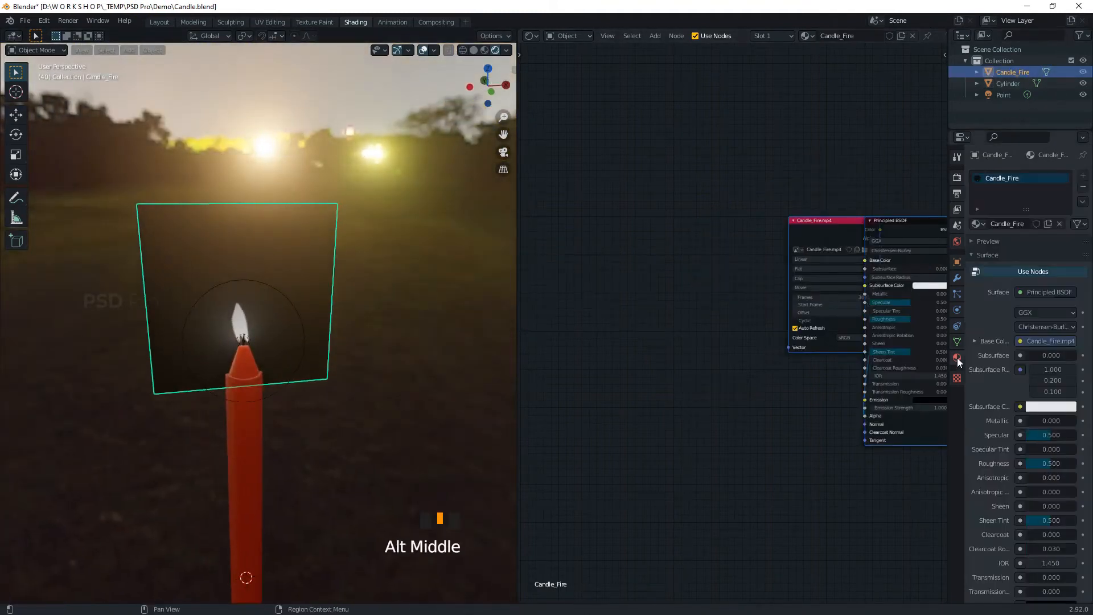
scroll(977, 347, "down", 6)
scroll(987, 342, "down", 5)
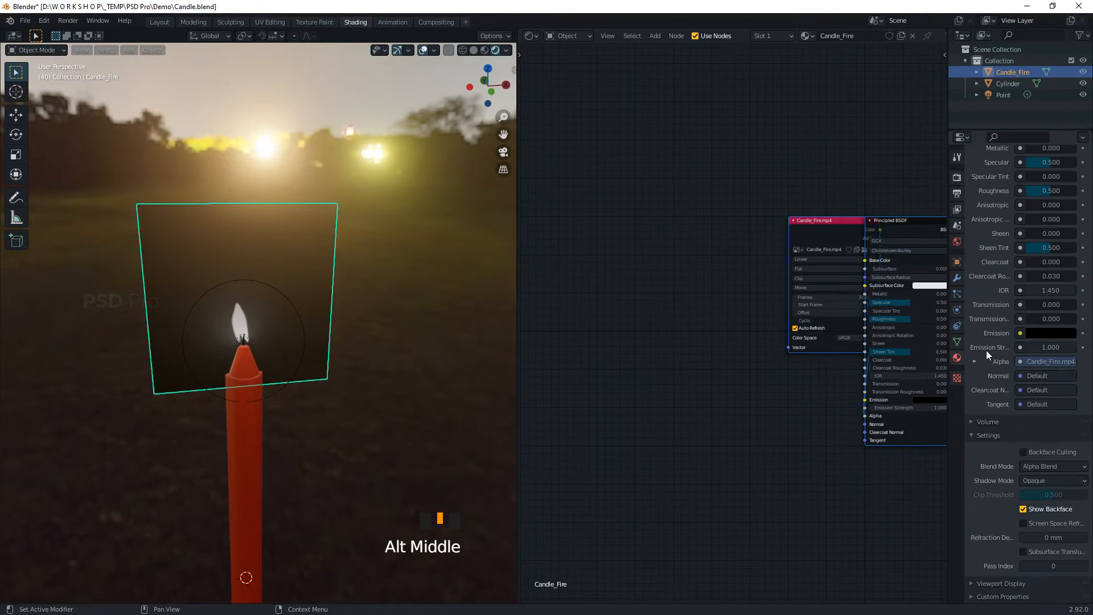
left_click(1053, 468)
left_click(1054, 514)
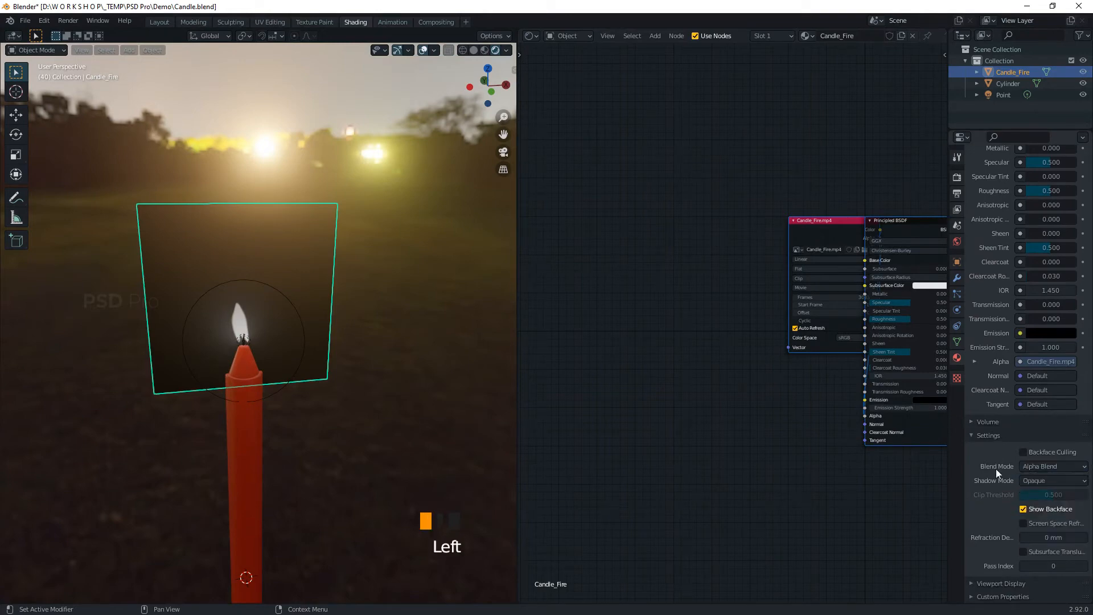
left_click(973, 435)
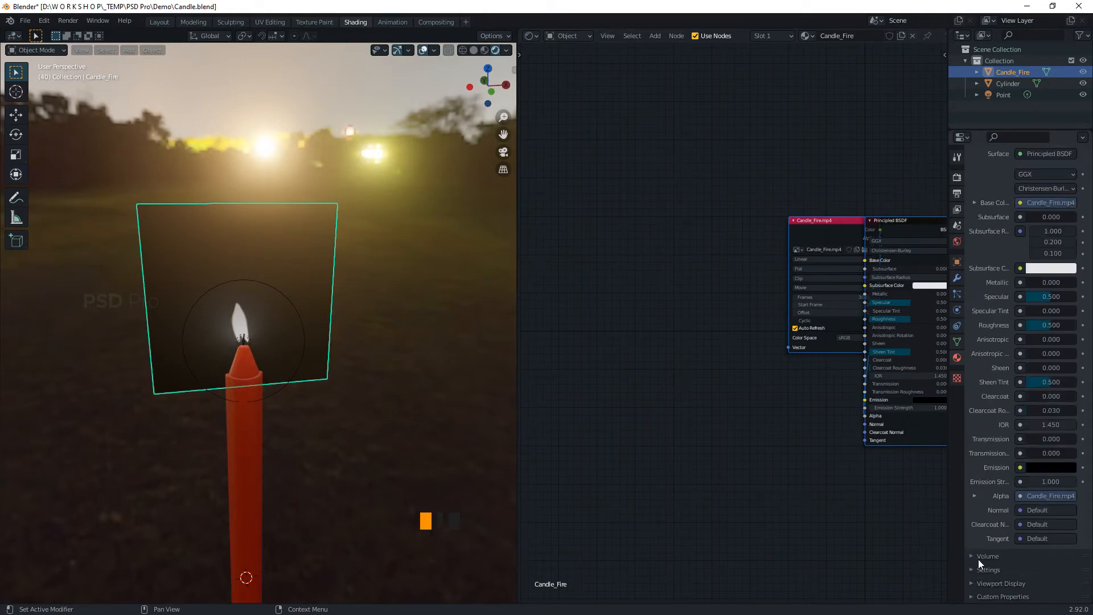
- Move the Candle_Fire.mp4 texture node clear of the Principled BSDF and set its Start Frame to 13
scroll(995, 385, "up", 2)
middle_click_drag(788, 405, 594, 391)
left_click(640, 207)
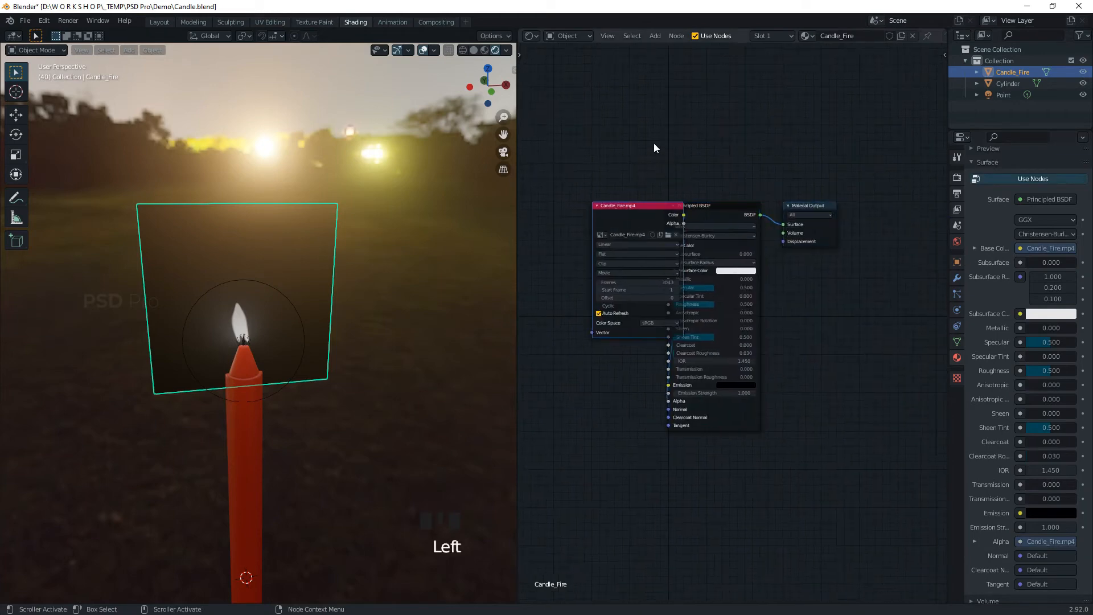
middle_click_drag(654, 143, 722, 156)
left_click_drag(714, 216, 578, 207)
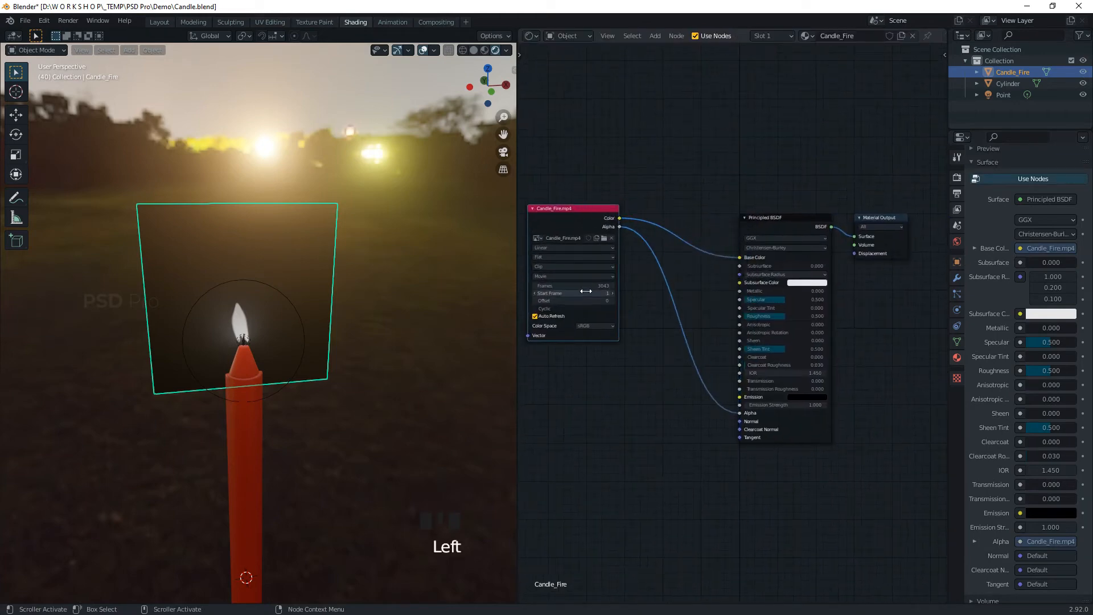
left_click_drag(586, 292, 598, 292)
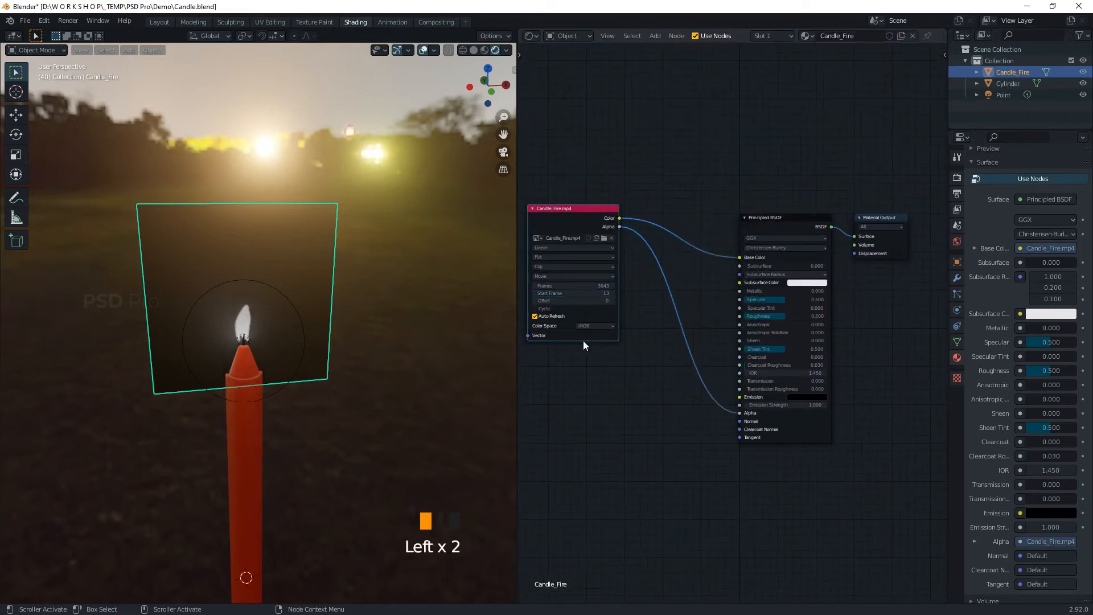
- Delete the Principled BSDF from the flame material and add a Transparent BSDF node in its place
middle_click_drag(700, 322, 721, 373)
left_click_drag(716, 181, 847, 510)
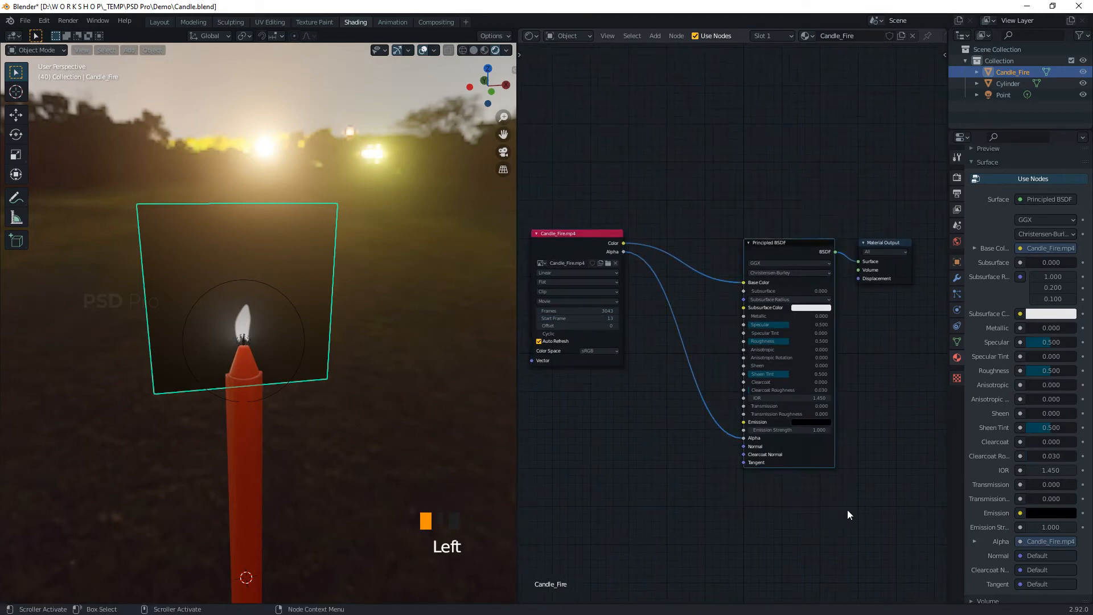
key("Delete")
key("shift+a")
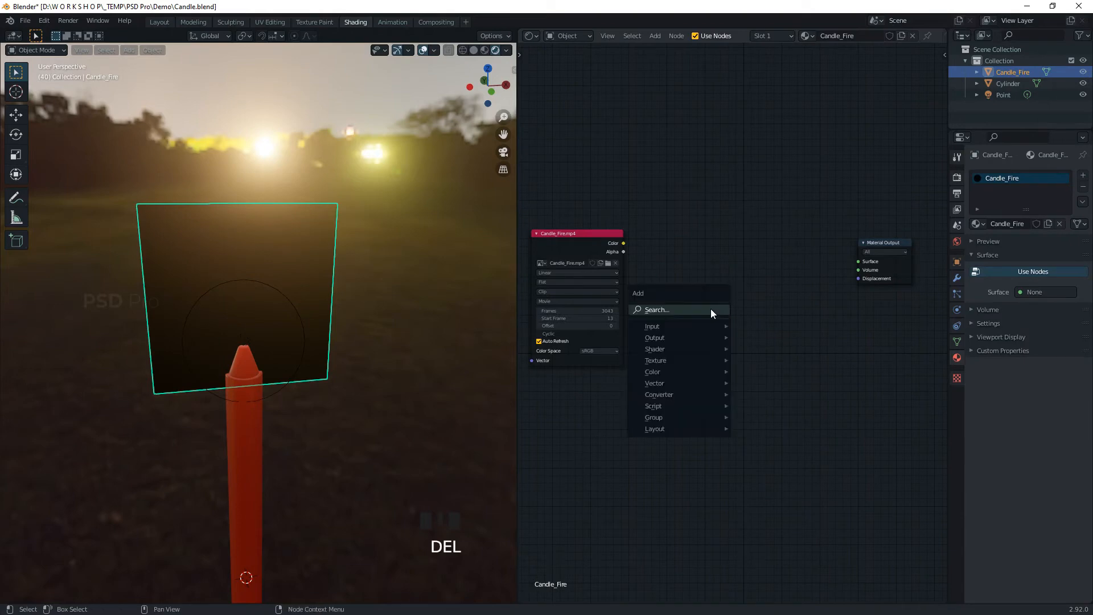
left_click(711, 308)
type("tra")
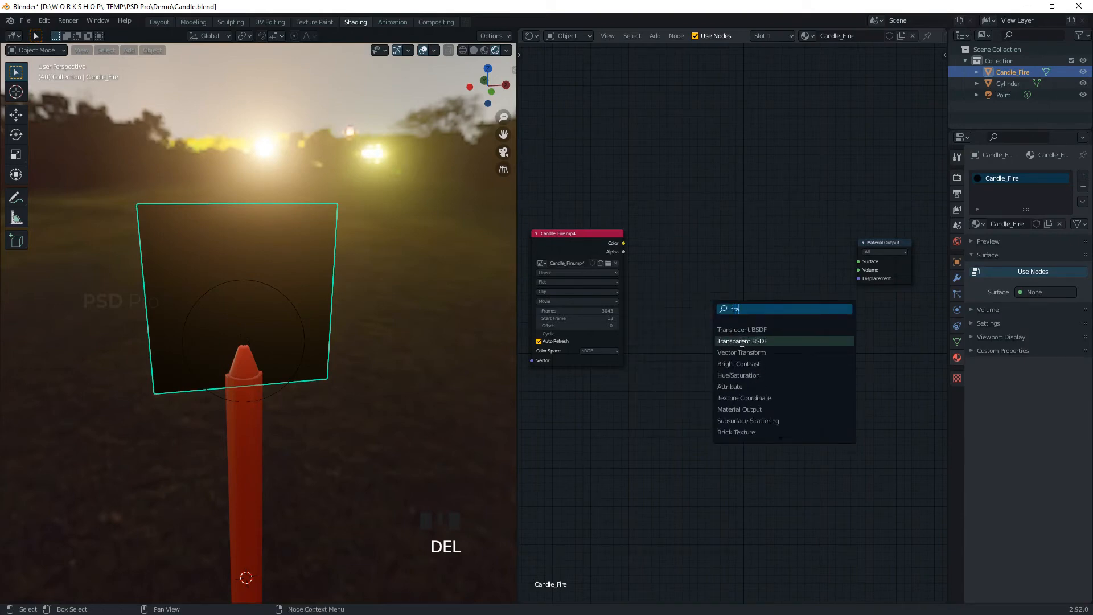
left_click(742, 340)
left_click(729, 352)
- Add an Emission node below the Transparent BSDF
key("shift+a")
left_click(728, 353)
type("emis")
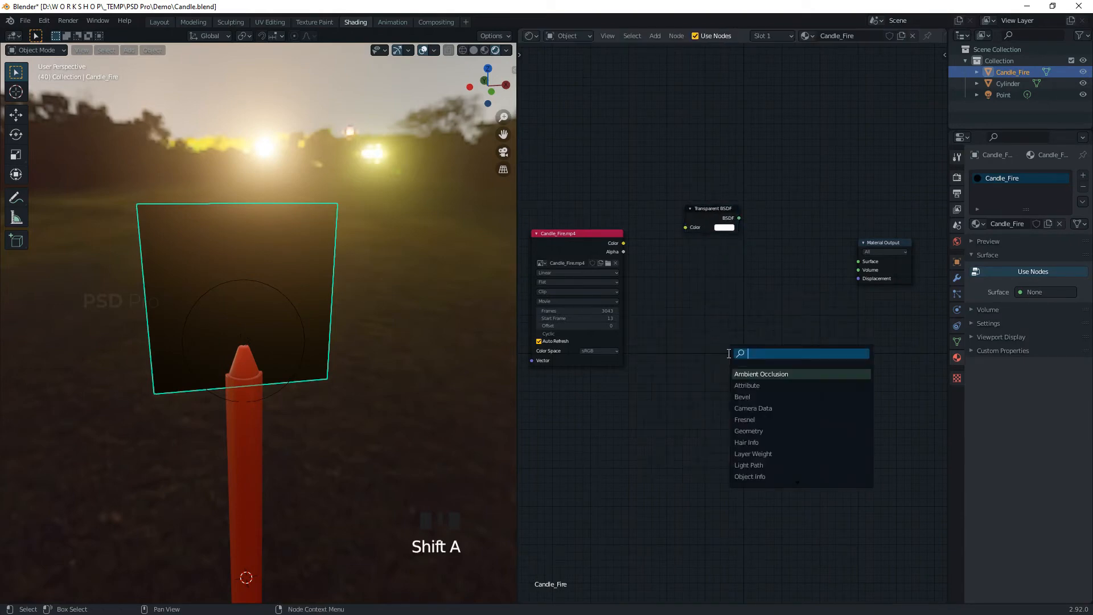
left_click(749, 372)
left_click(712, 340)
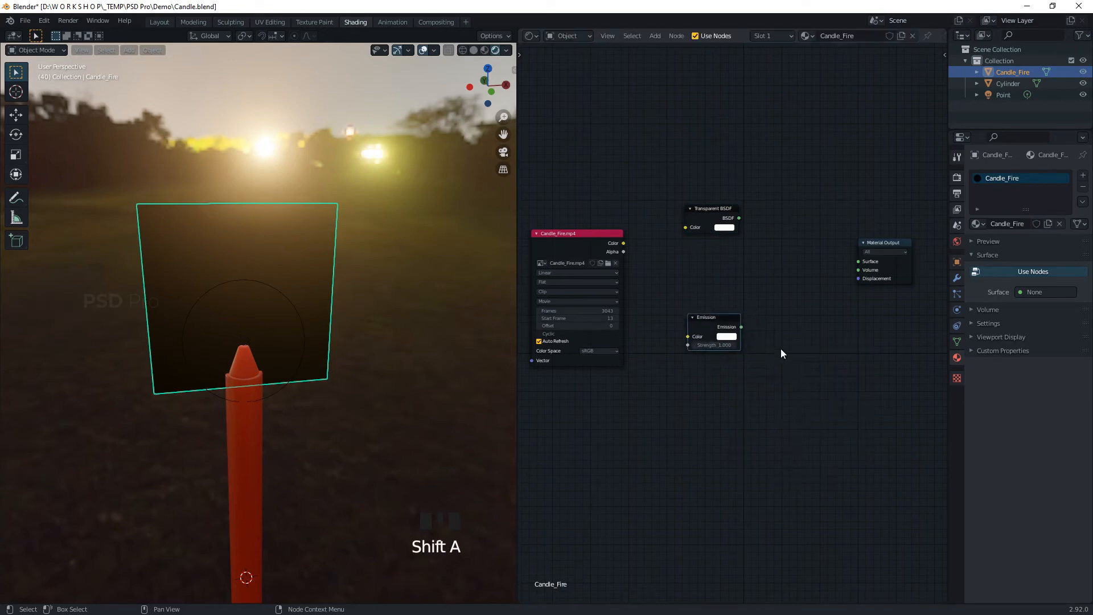
- Add a Vector Math node between the two shaders and spread the surrounding nodes apart to make room
left_click_drag(588, 244, 573, 205)
key("shift+a")
left_click(668, 295)
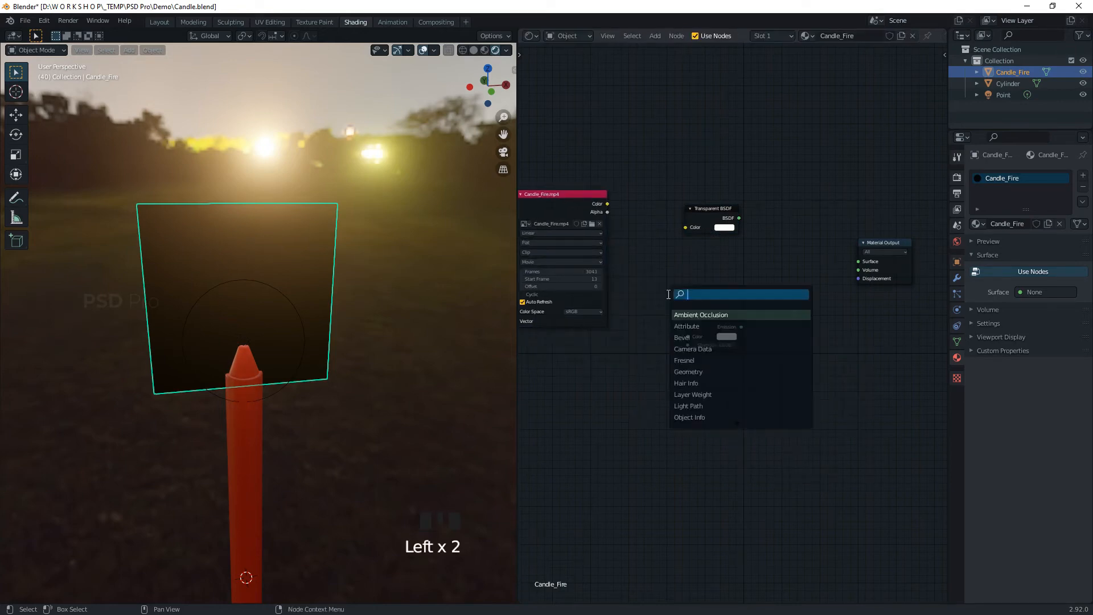
type("vec")
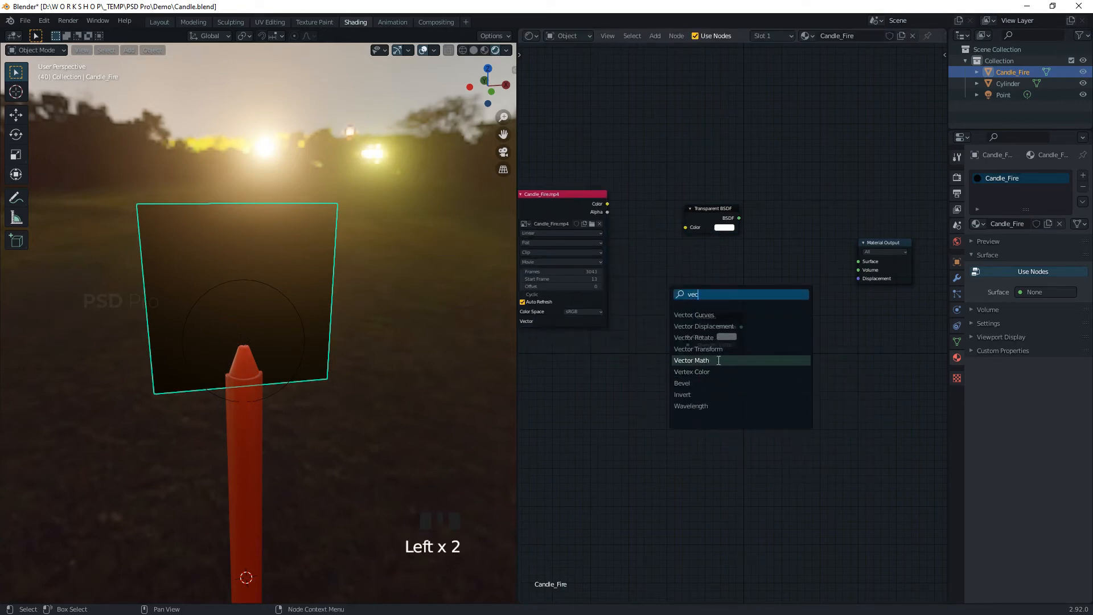
left_click(718, 360)
left_click(710, 308)
left_click_drag(724, 322, 716, 379)
left_click_drag(710, 216, 705, 185)
left_click_drag(713, 377, 714, 363)
right_click_drag(710, 369, 712, 258, "ctrl+shift")
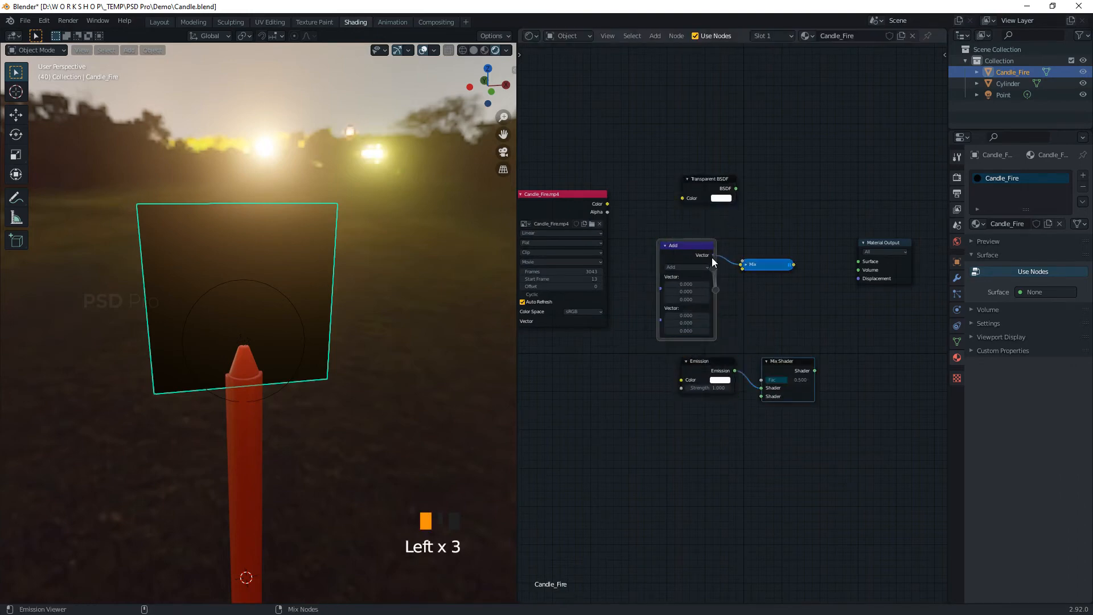
left_click(760, 276)
key("Delete")
left_click_drag(838, 343, 786, 398)
key("Delete")
- Mix the Transparent BSDF and Emission with a Mix Shader feeding the Material Output Surface, and arrange the nodes closer together
left_click_drag(665, 246, 721, 369)
right_click_drag(699, 192, 700, 194, "ctrl+shift")
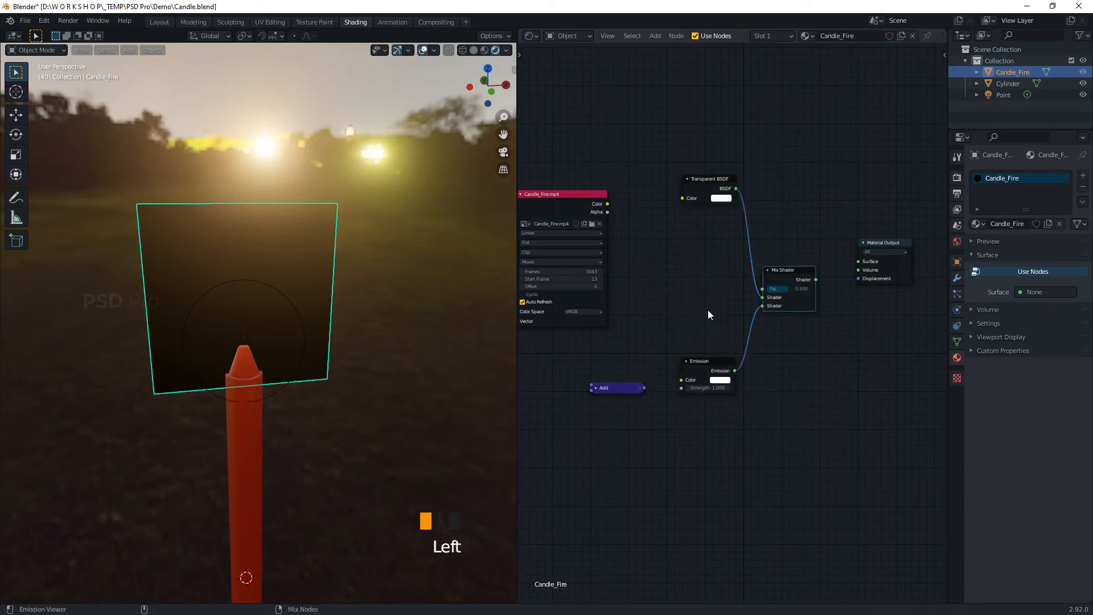
left_click_drag(796, 270, 858, 261)
left_click_drag(705, 196, 726, 235)
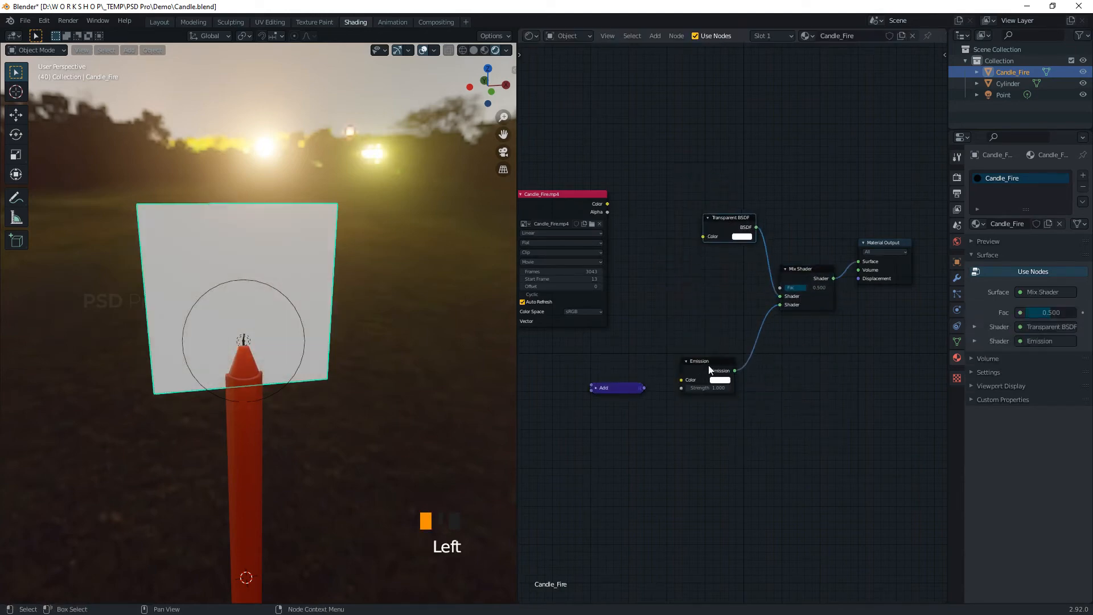
left_click_drag(708, 365, 726, 321)
left_click(750, 432)
- Drive the Mix Shader's Fac with the Candle_Fire.mp4 Color through the Vector Math node, set to Scale and collapsed
left_click_drag(607, 204, 781, 289)
left_click_drag(620, 387, 672, 254)
left_click(659, 279)
left_click(678, 274)
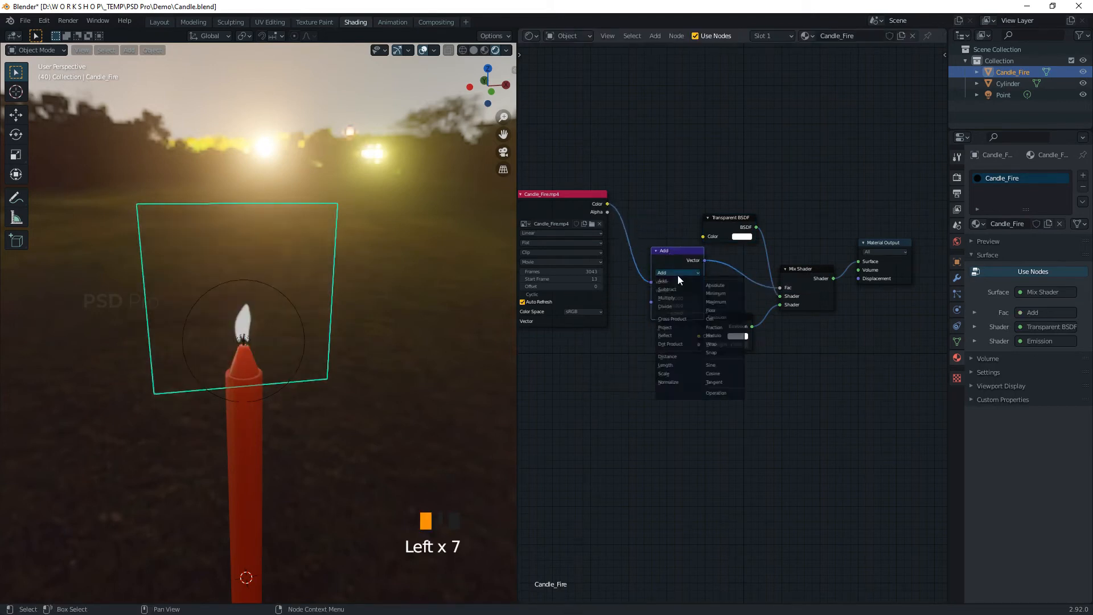
left_click(675, 374)
left_click(656, 251)
left_click_drag(564, 205, 563, 270)
- Collapse the Candle_Fire.mp4 texture node and reposition it beside the Scale node
left_click_drag(340, 413, 363, 468, "alt")
left_click(400, 450)
right_click_drag(364, 427, 373, 507, "alt")
left_click_drag(373, 507, 380, 474, "alt")
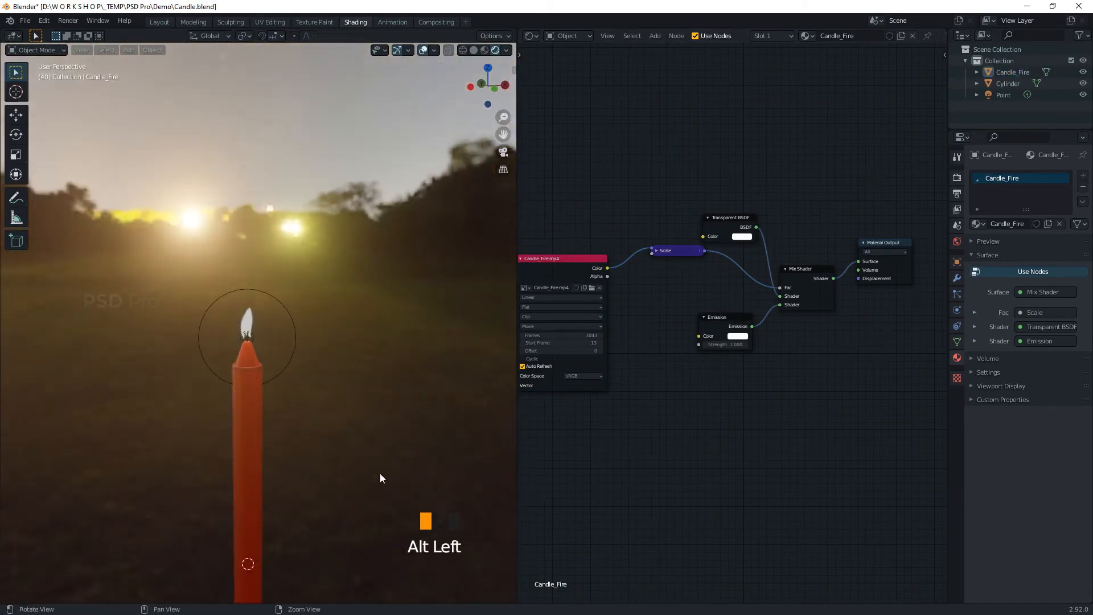
middle_click_drag(380, 473, 387, 444, "alt")
middle_click_drag(780, 404, 784, 428, "alt")
left_click(524, 282)
left_click_drag(525, 283, 540, 253)
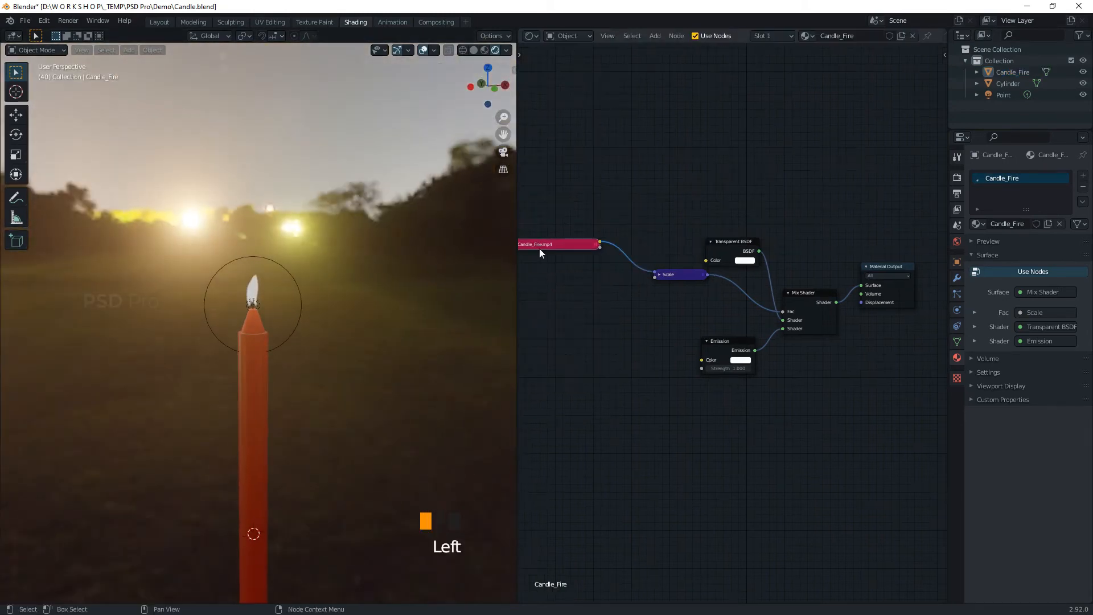
- Move the Transparent BSDF clear of the links, then add a ColorRamp node and feed its Color into the Emission Color
left_click_drag(717, 244, 702, 208)
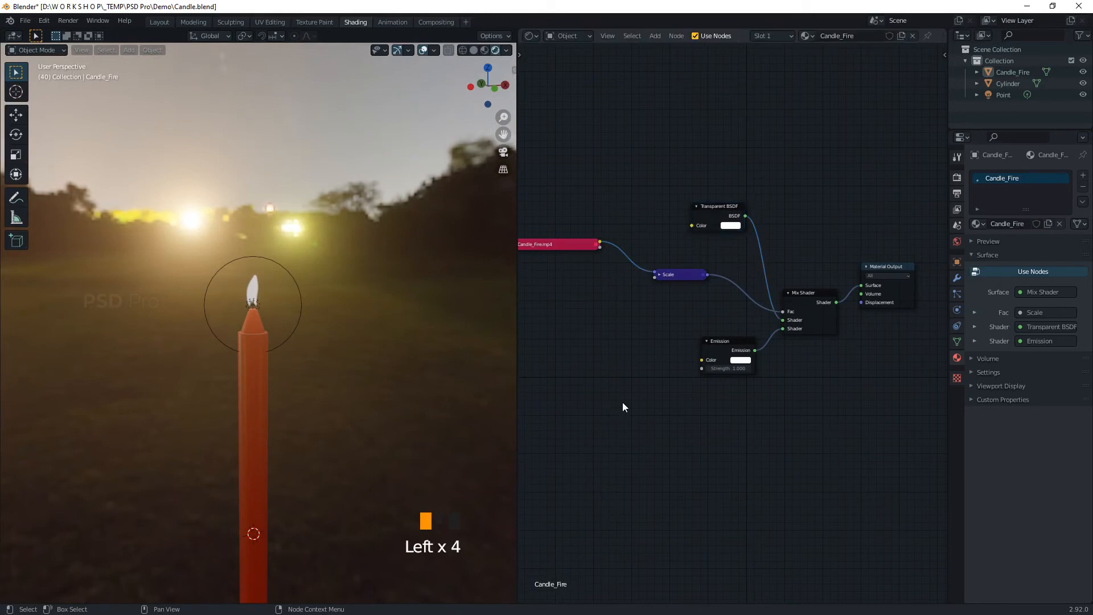
key("shift+a")
left_click(637, 354)
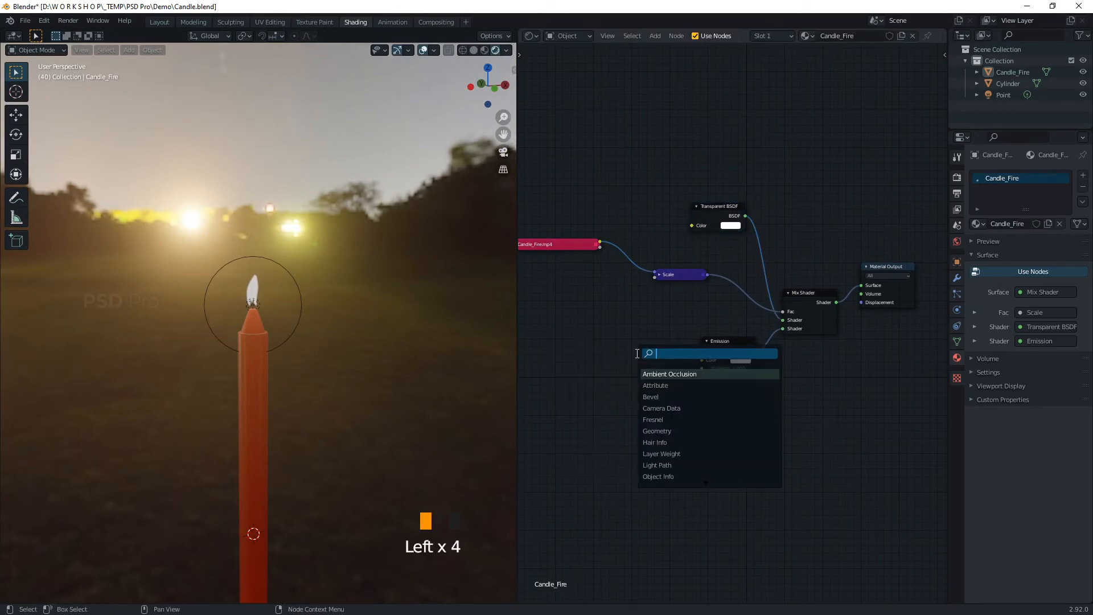
type("color")
key("Return")
left_click(670, 367)
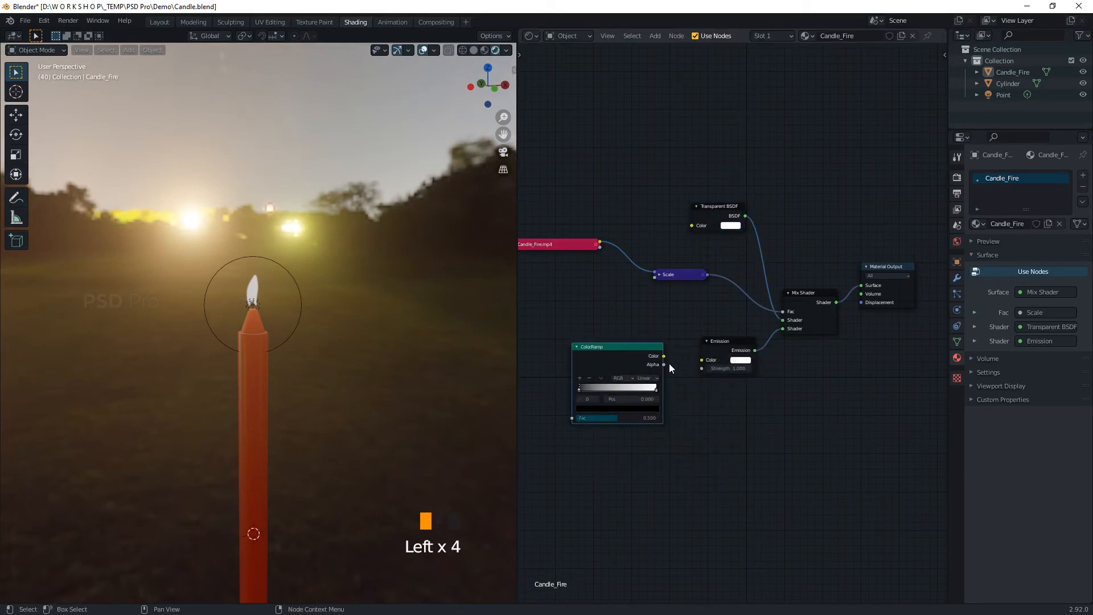
left_click_drag(664, 356, 701, 360)
- Set the Emission Strength to 80 and expand the Scale node to set its Scale to 1.4
left_click(656, 388)
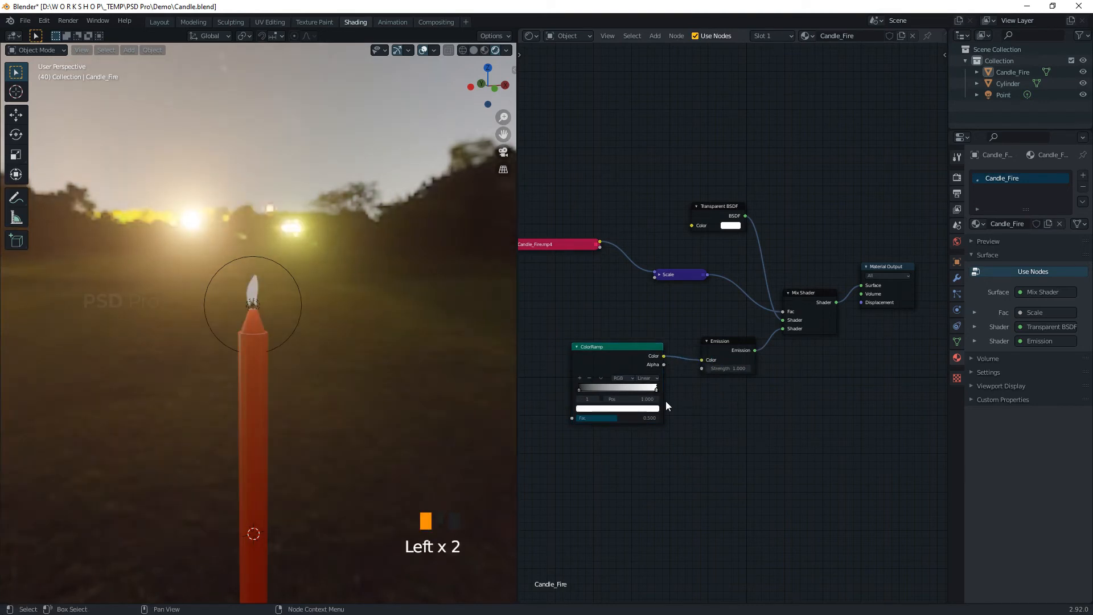
type("80")
key("Return")
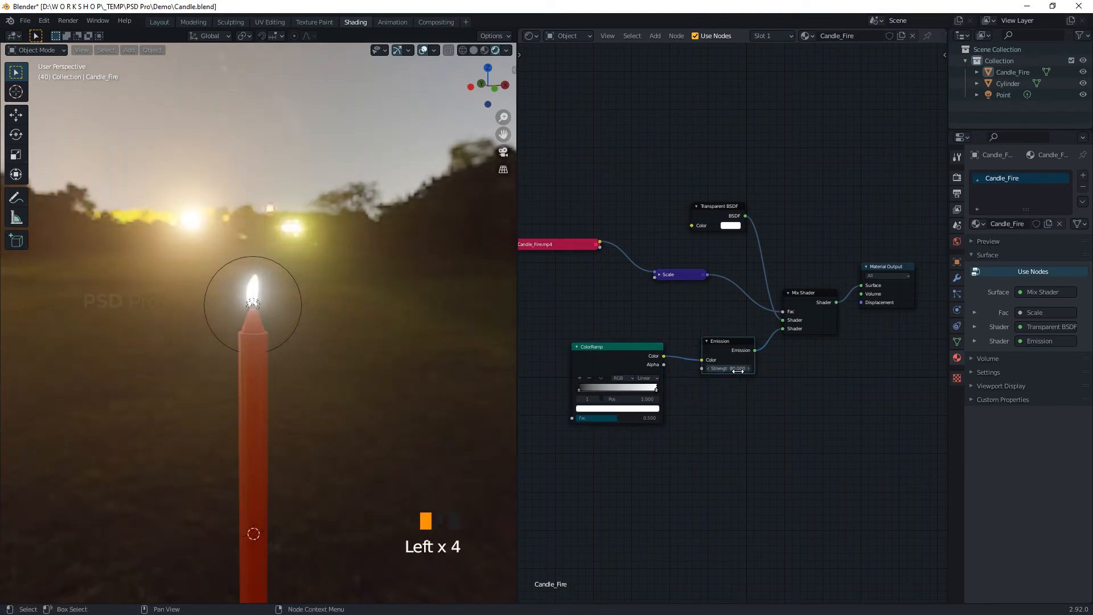
left_click(677, 275)
left_click(659, 274)
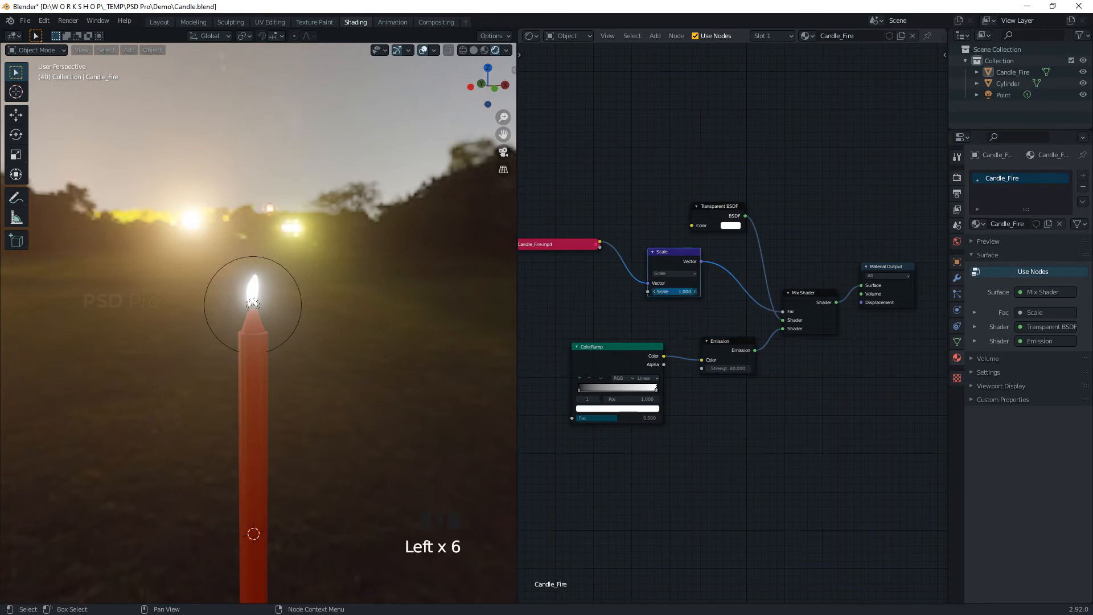
left_click_drag(674, 292, 686, 291)
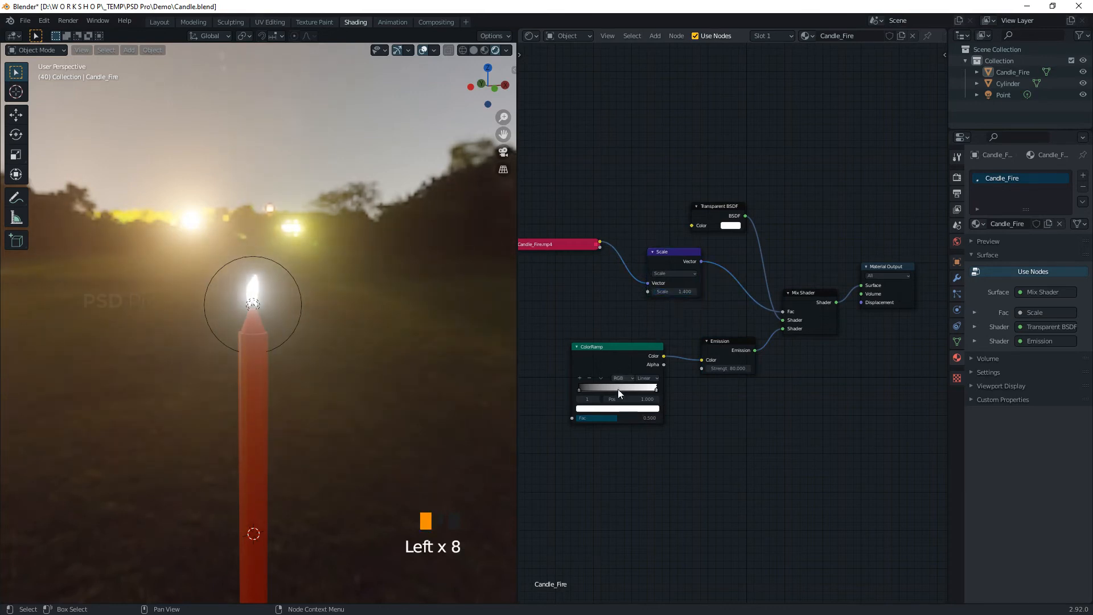
- Color the ColorRamp's end stop red-orange and its first stop a brighter orange
left_click(650, 410)
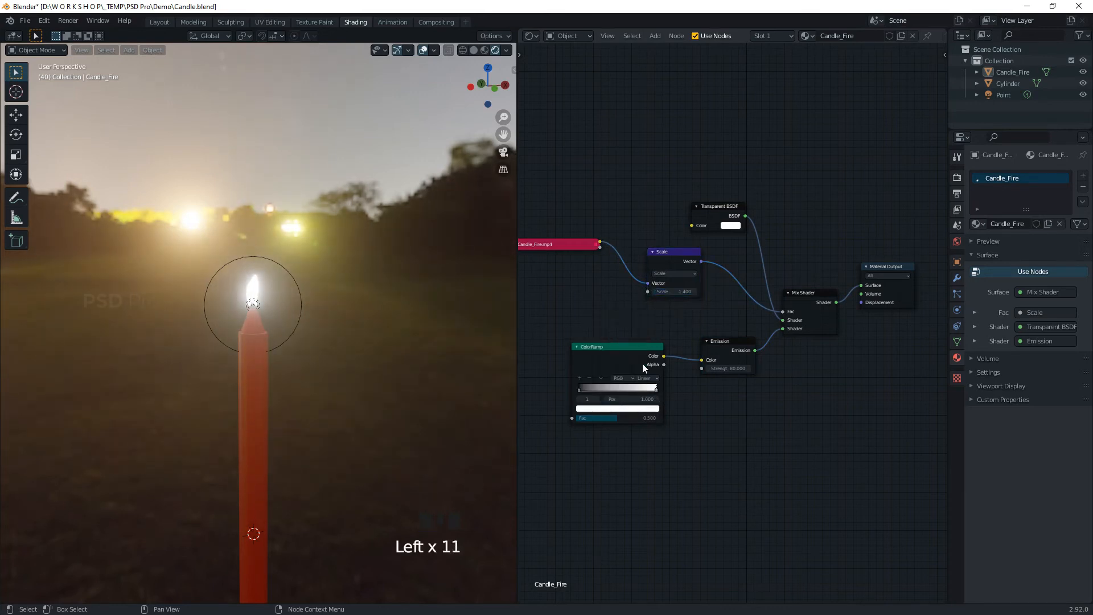
left_click(647, 410)
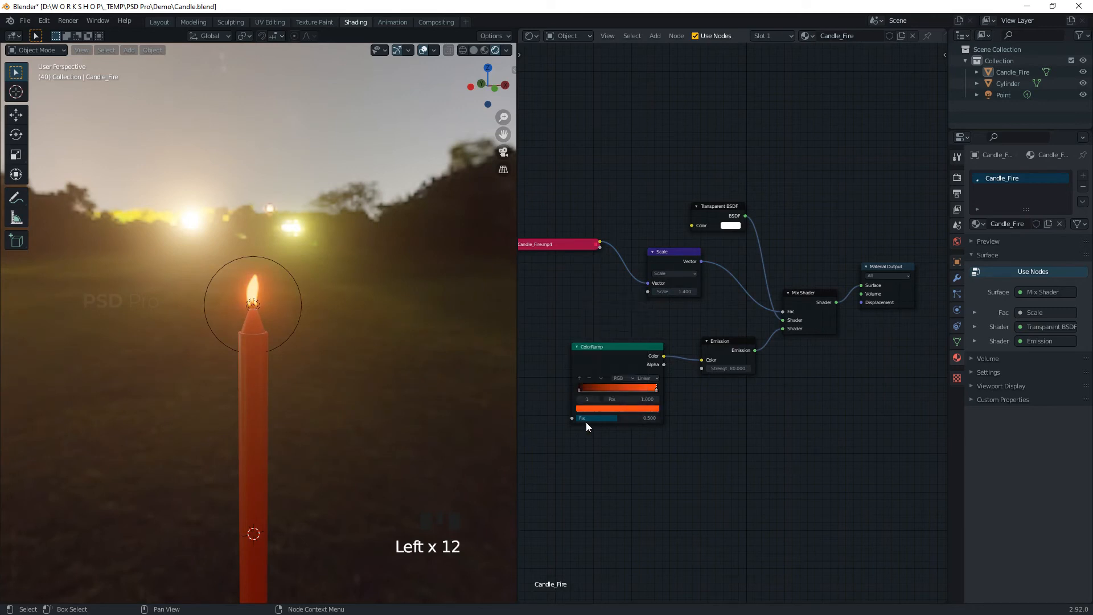
left_click(602, 408)
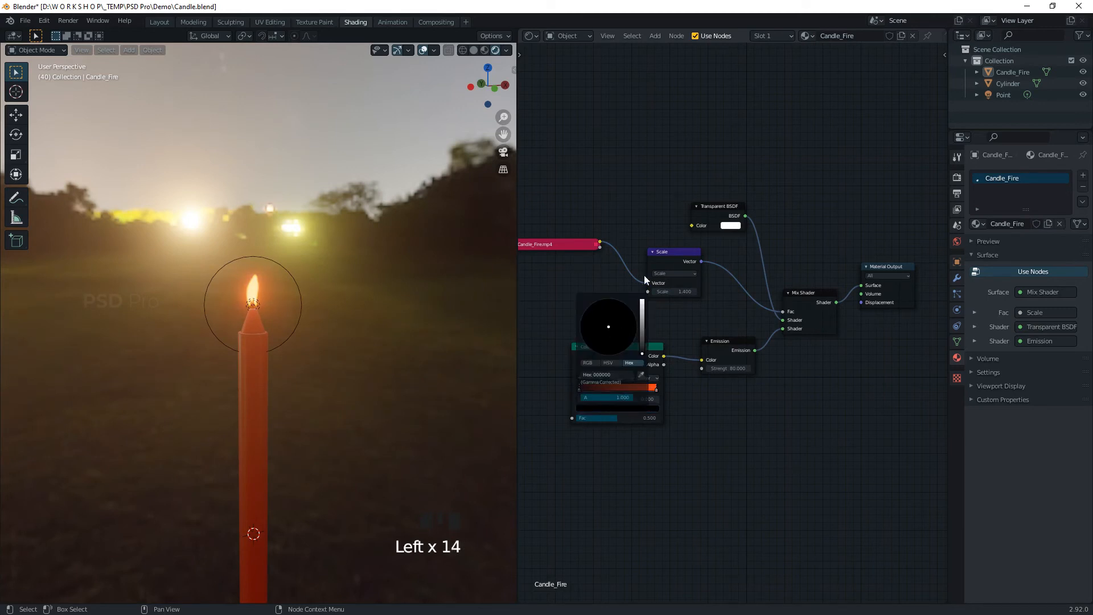
left_click_drag(642, 350, 644, 275)
left_click_drag(612, 328, 593, 351)
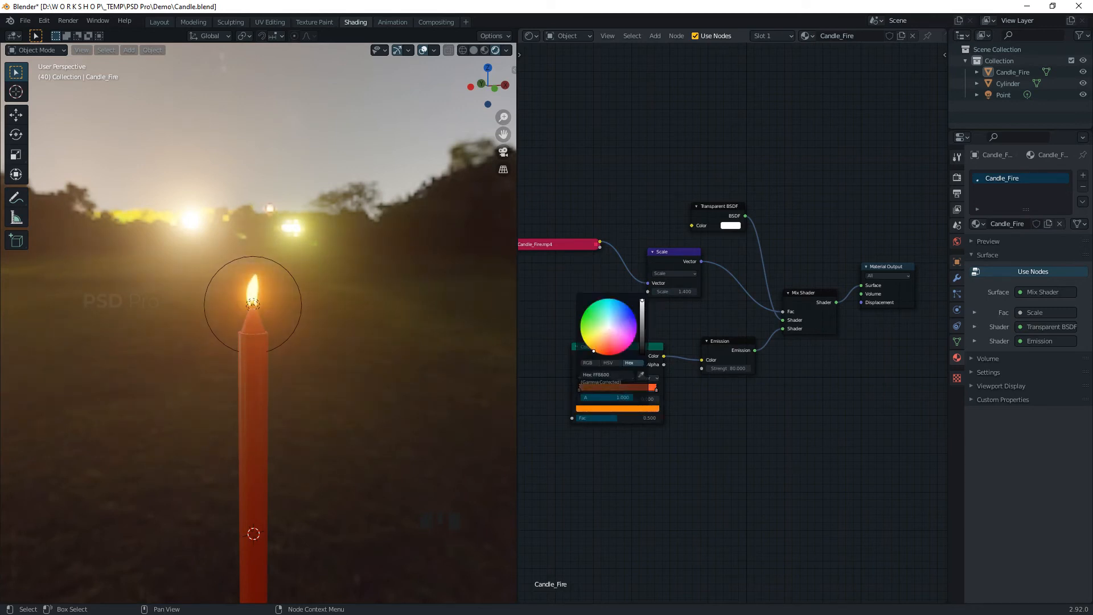
- Hide the viewport overlays and gizmos and inspect the glowing flame from several angles
left_click_drag(424, 421, 373, 420, "alt")
left_click(423, 50)
left_click(397, 50)
middle_click_drag(373, 420, 367, 396, "alt")
right_click_drag(364, 394, 357, 378, "alt")
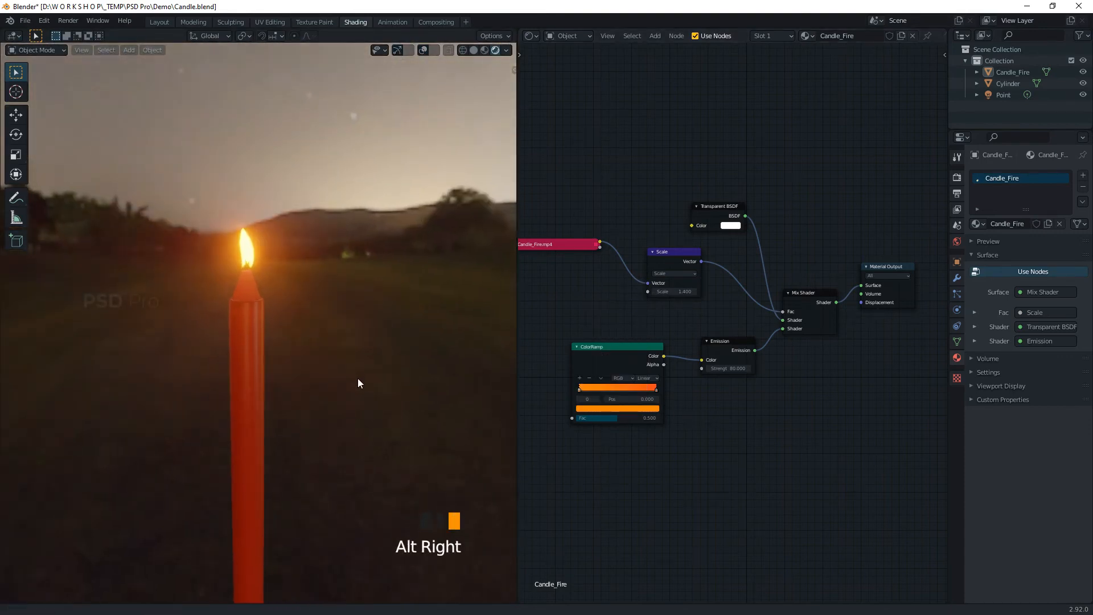
left_click_drag(358, 378, 341, 419, "alt")
middle_click_drag(342, 419, 334, 441, "alt")
right_click_drag(334, 440, 336, 338, "alt")
- Give the point light an orange color and set its power to 25 W
left_click(1003, 95)
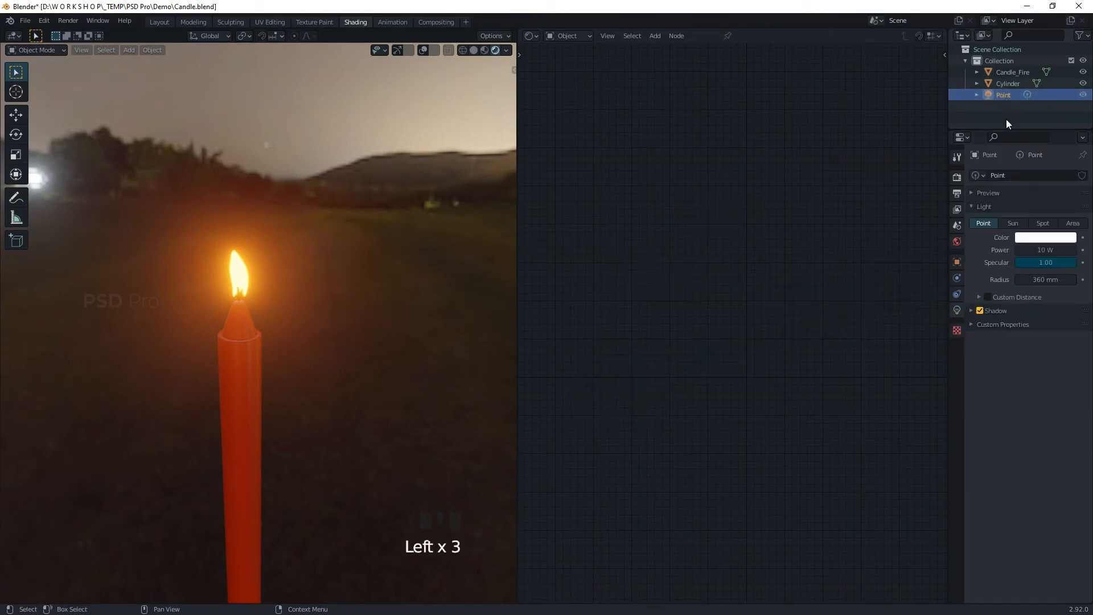
left_click(1046, 238)
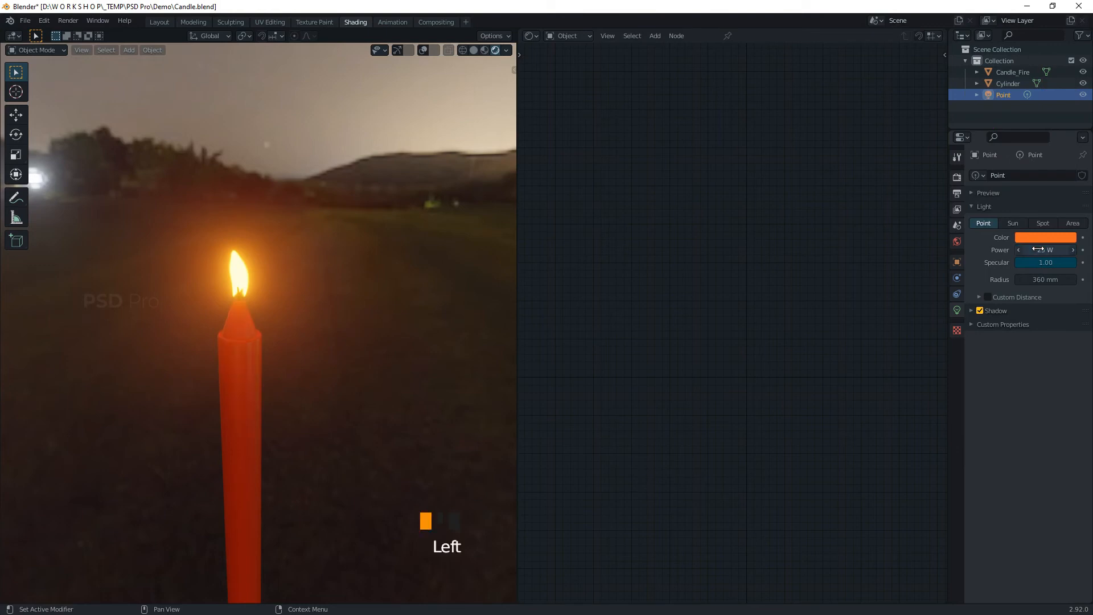
left_click_drag(422, 254, 423, 359, "alt")
middle_click_drag(422, 359, 397, 382, "alt")
right_click_drag(397, 381, 385, 341, "alt")
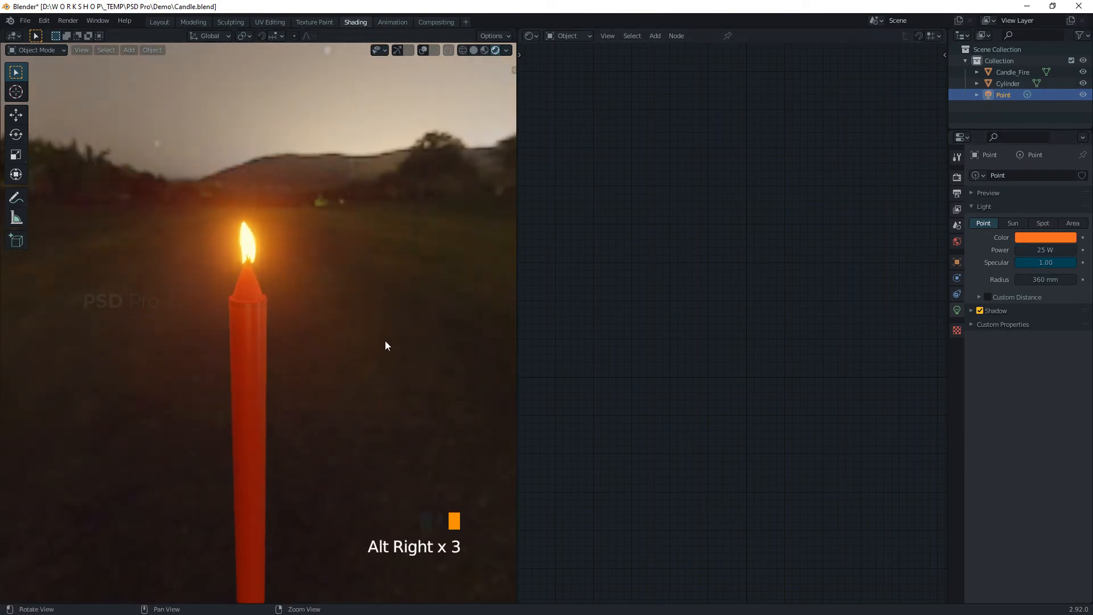
left_click_drag(385, 340, 501, 336, "alt")
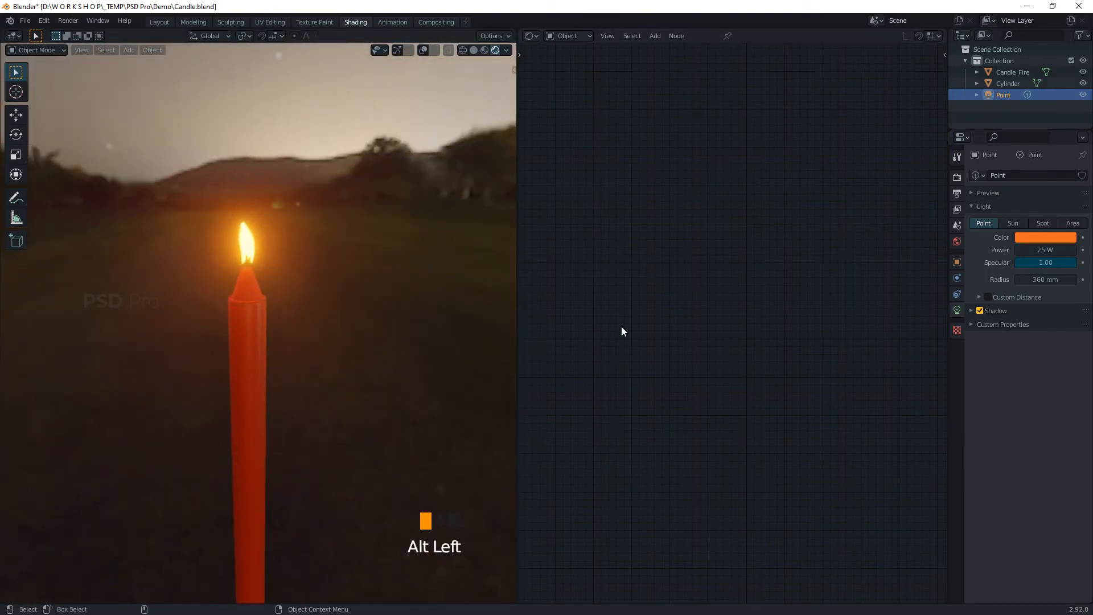
- Set the world background Strength to 0
left_click(958, 241)
type("0")
key("Return")
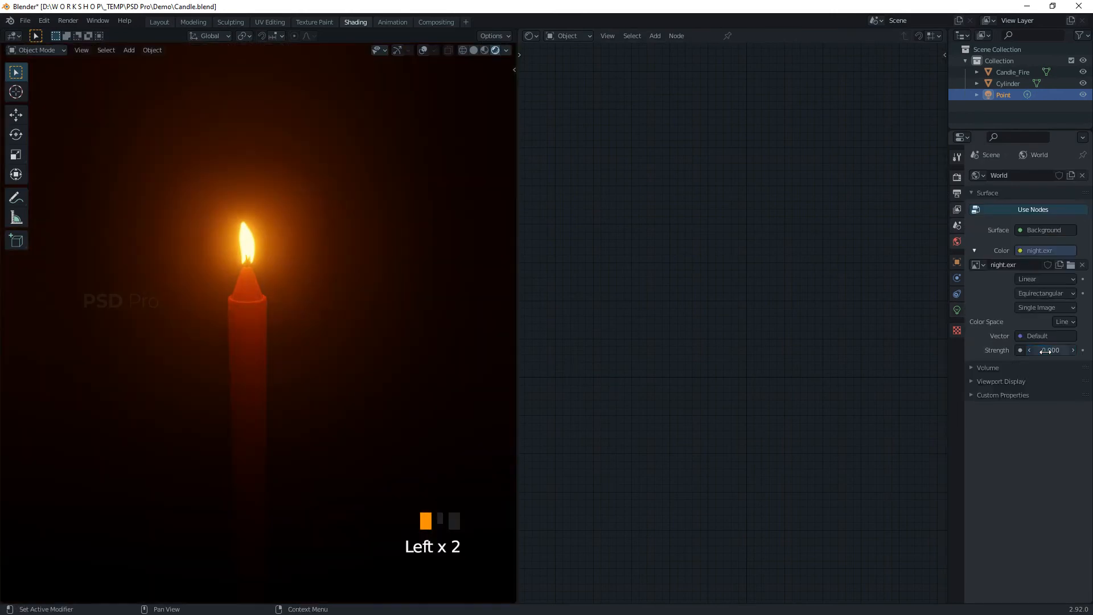
- Play the flame animation in the dark scene, and check it in Material Preview shading as well
left_click_drag(369, 335, 336, 320, "alt")
key("space")
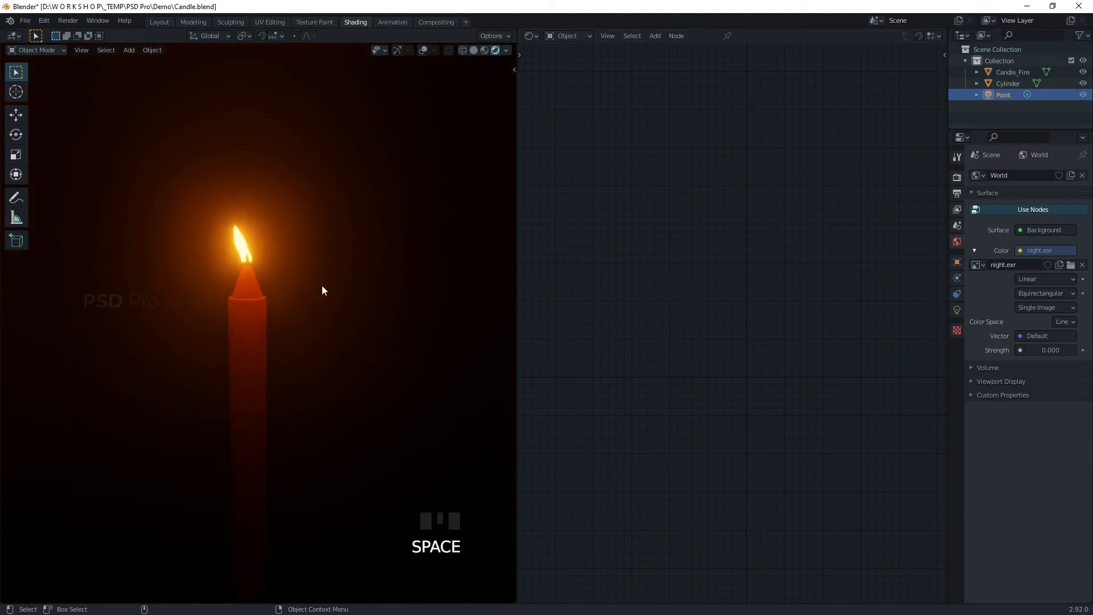
left_click_drag(322, 288, 41, 342, "alt")
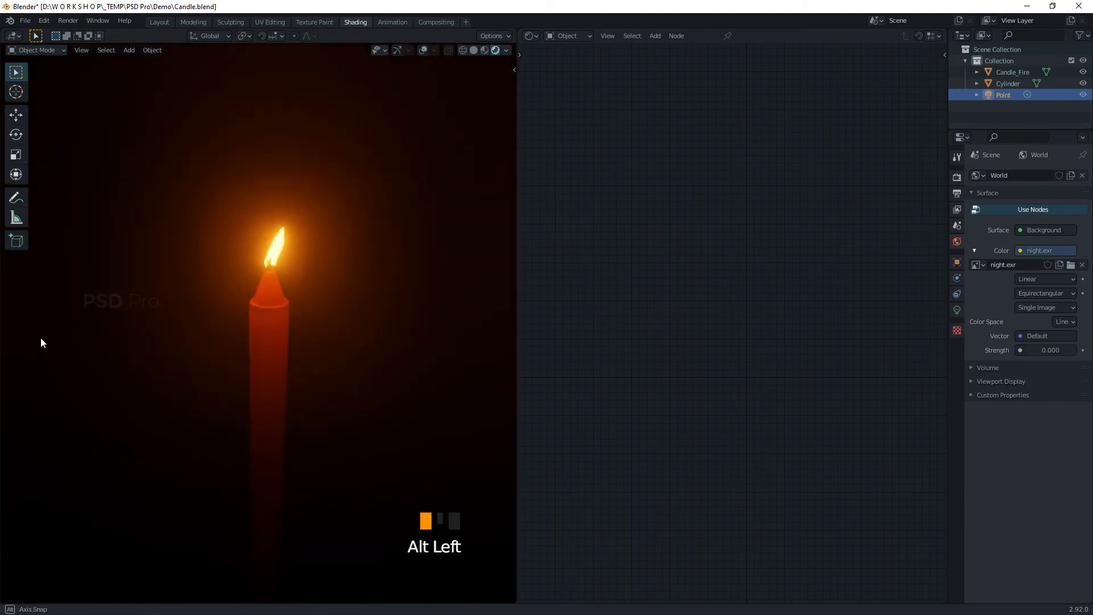
left_click(485, 50)
key("space")
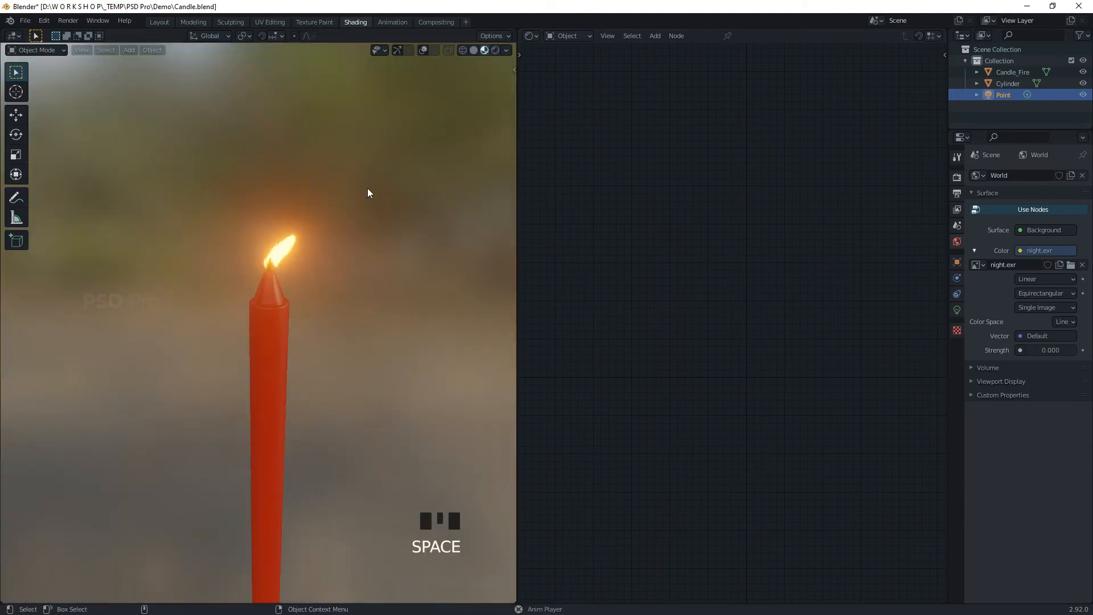
key("space")
- Switch to the Modeling workspace, show the candle in Material Preview shading and clear the selection
left_click(193, 21)
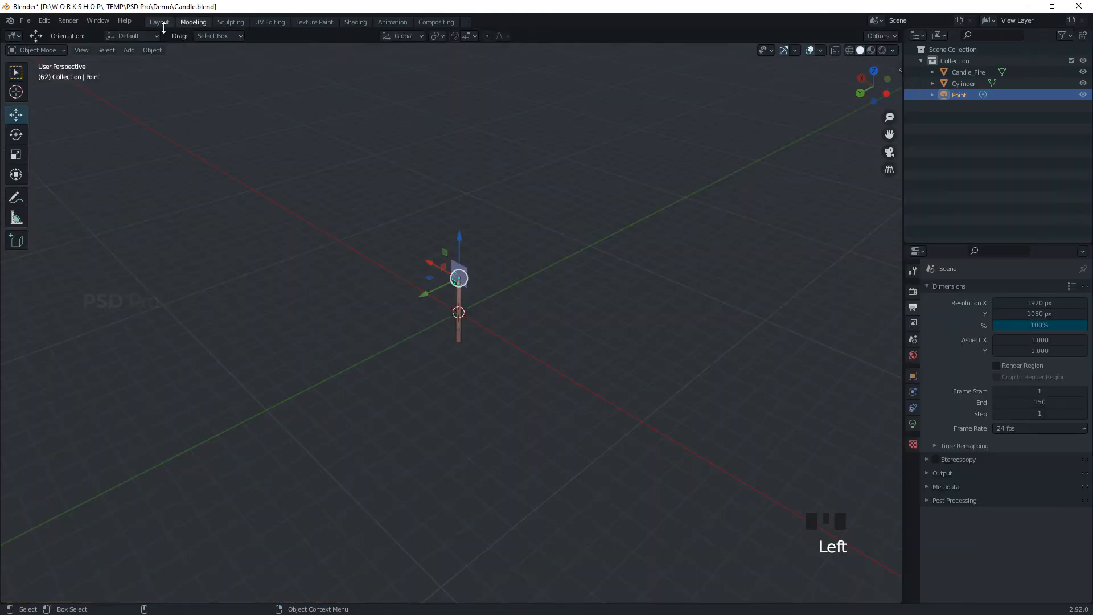
left_click(882, 50)
left_click(871, 51)
mouse_move(519, 267)
middle_mouse_down("alt")
mouse_move(504, 337)
mouse_move(494, 335)
middle_mouse_up("alt")
right_click_drag(495, 335, 513, 260, "alt")
left_click_drag(512, 260, 637, 252, "alt")
middle_click_drag(672, 302, 643, 251, "alt")
left_click(716, 283)
left_click_drag(715, 282, 616, 361, "alt")
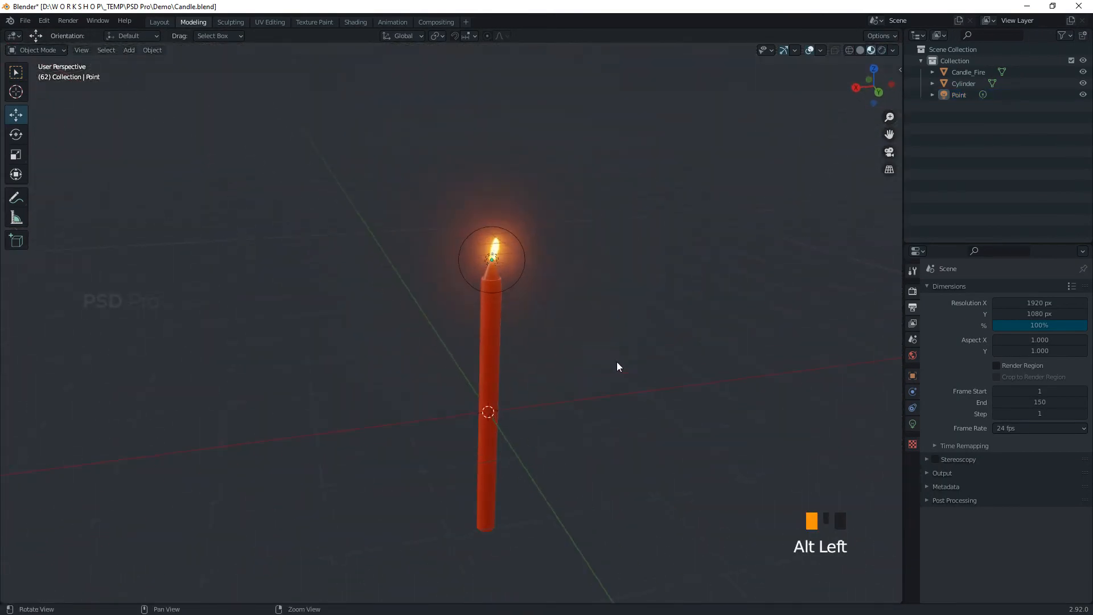
- Parent the flame plane and the point light to the candle cylinder with Keep Transform
left_click(528, 242)
left_click(492, 260, "shift")
left_click(492, 353, "shift")
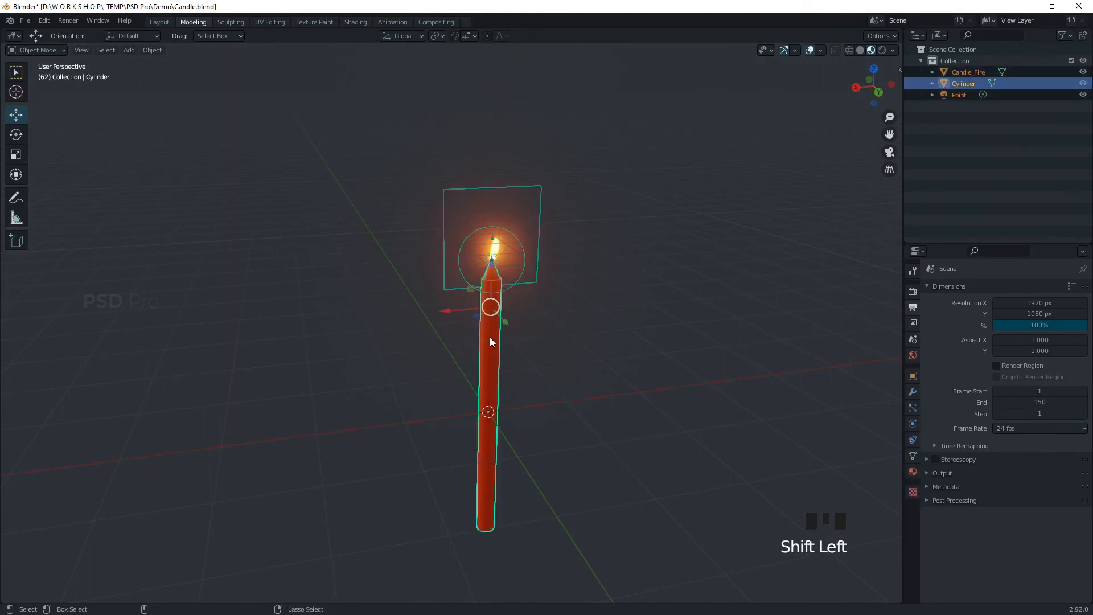
key("ctrl+p")
left_click(475, 350)
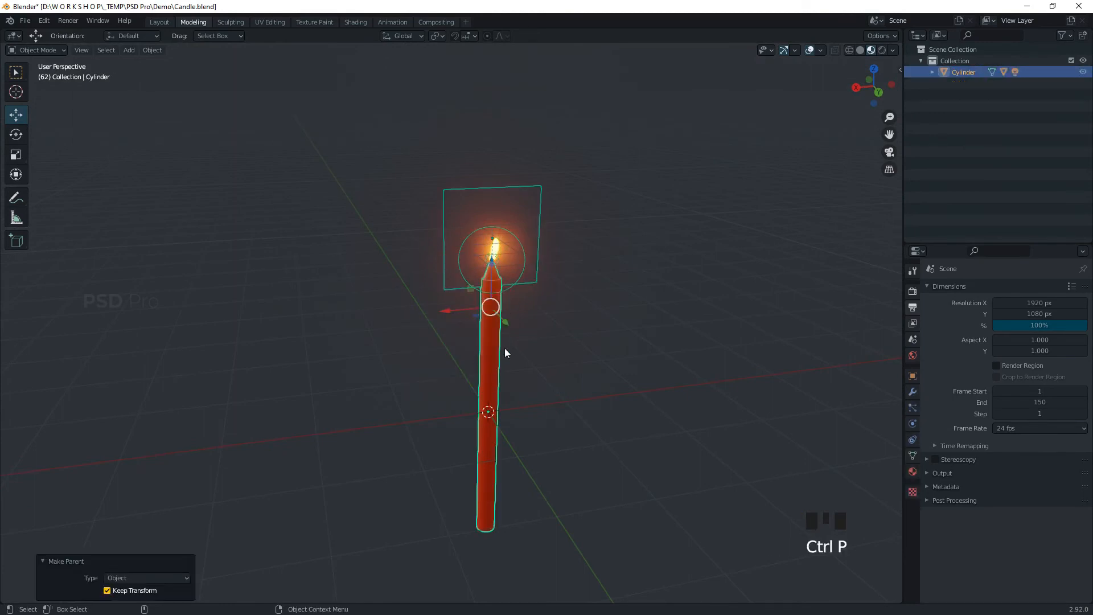
- Move the candle about -94 mm along X and raise it so its base rests on the ground grid
left_click(503, 345)
left_click(496, 336)
left_click_drag(505, 414, 453, 417)
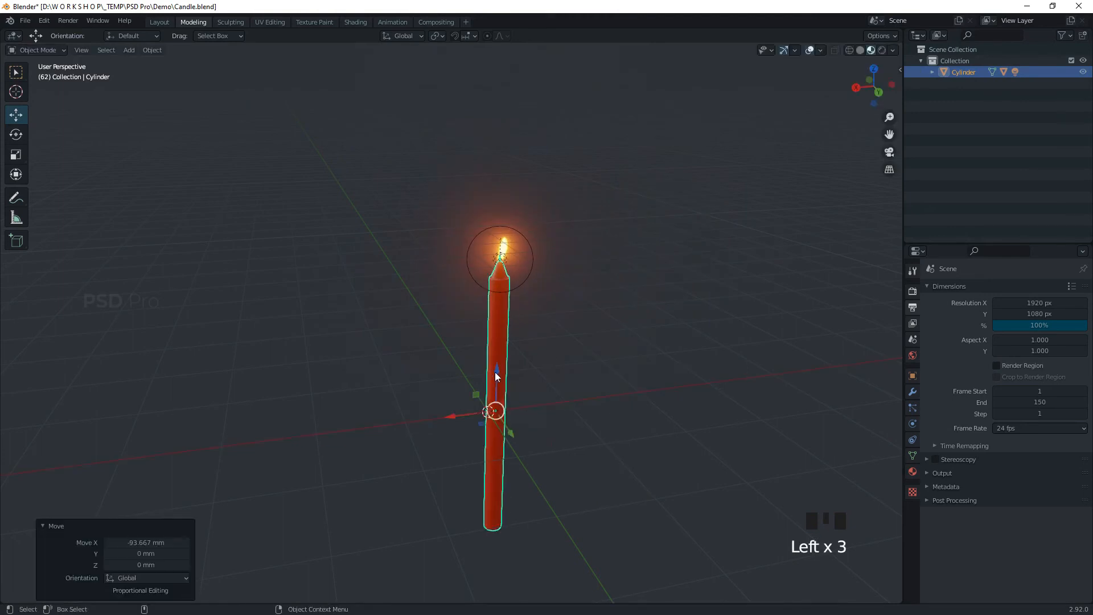
left_click_drag(494, 369, 550, 234)
left_click(739, 243)
right_click_drag(739, 243, 601, 349, "alt")
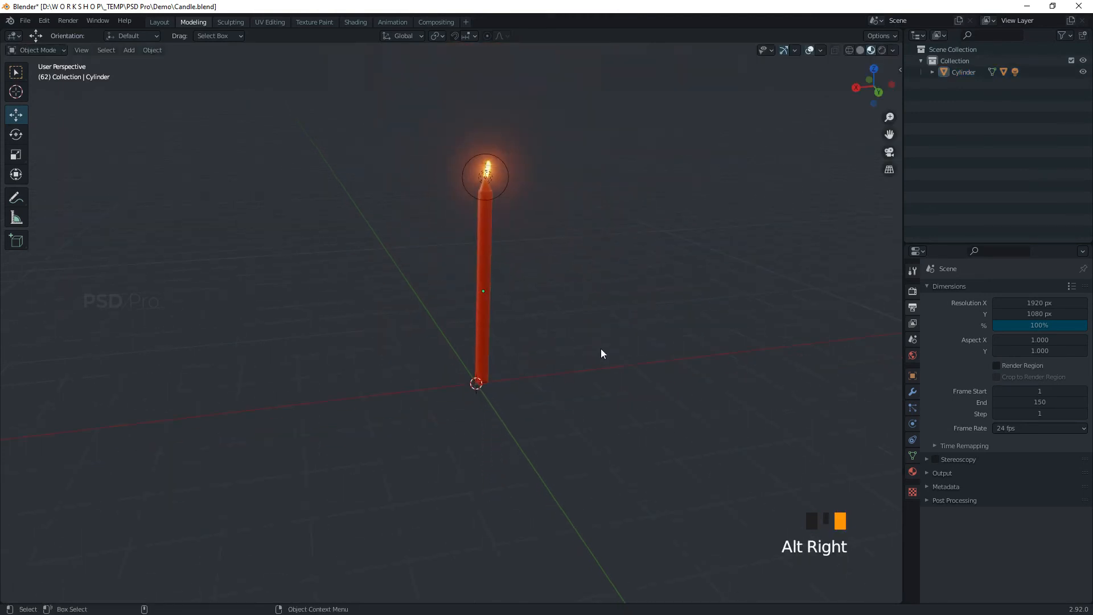
- Play the animation and check the flickering candle without the viewport overlays
key("space")
left_click(575, 343)
double_click(780, 50)
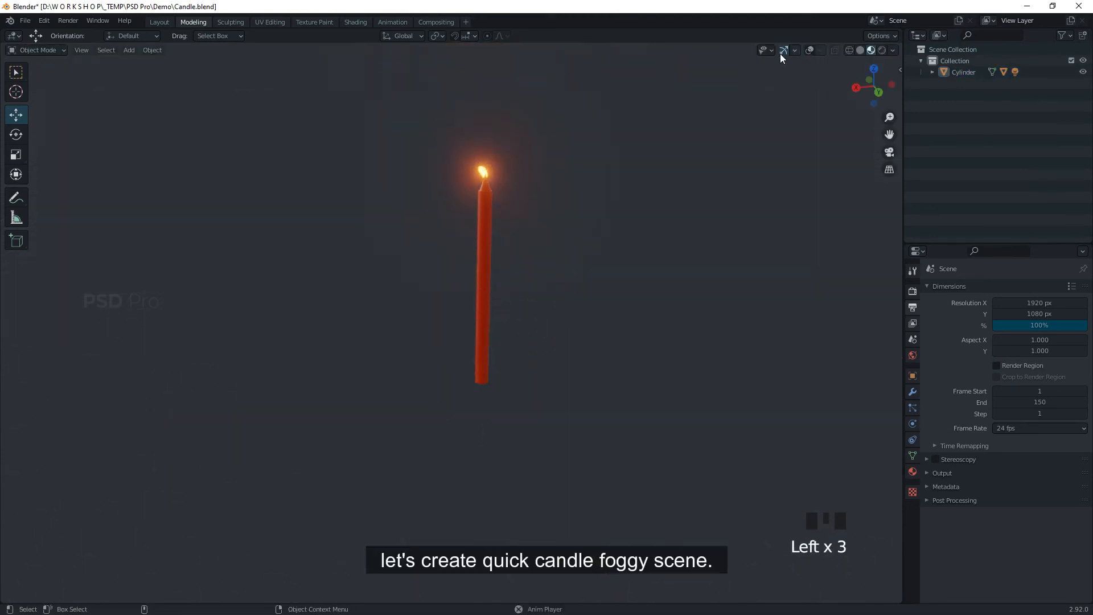
left_click(781, 50)
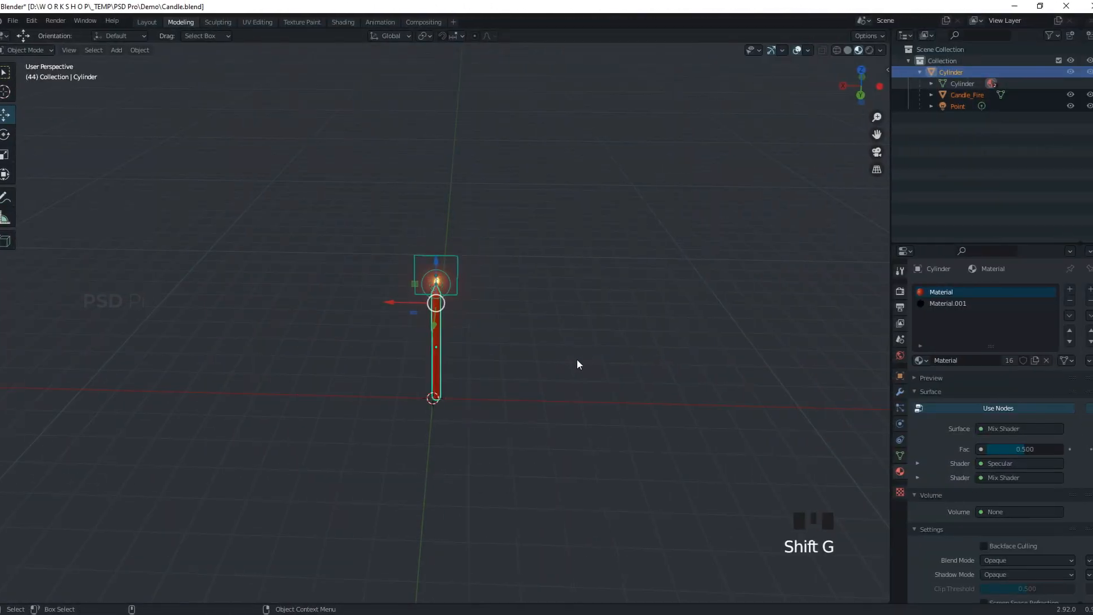
- Duplicate the candle with its flame and light five times, spreading the copies into a loose row
key("shift+d")
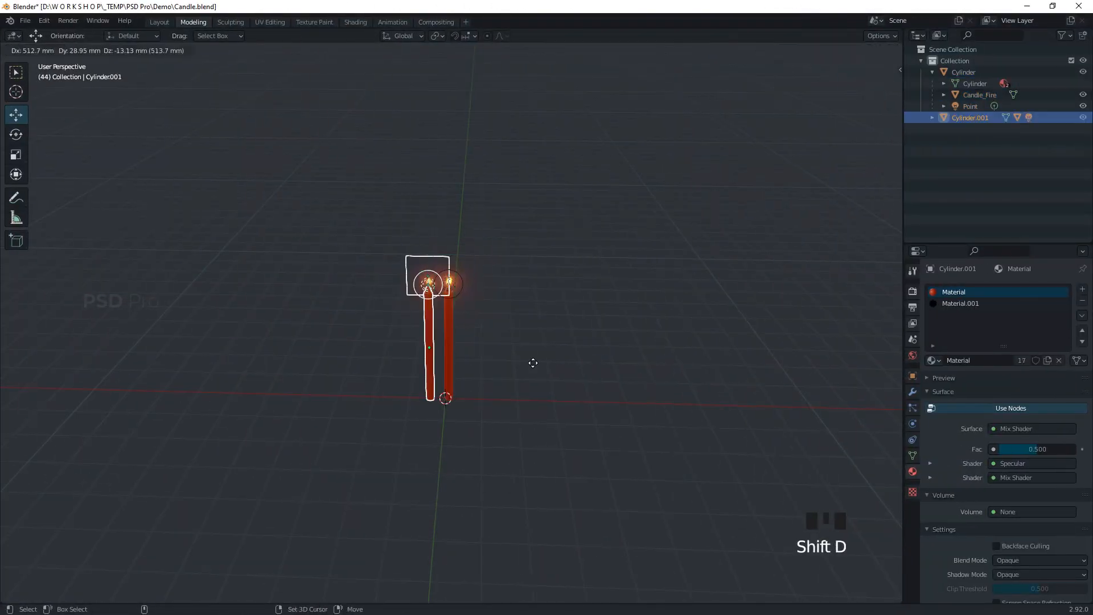
left_click(595, 361)
key("shift+d")
left_click(705, 342)
key("shift+d")
left_click(431, 352)
key("shift+d")
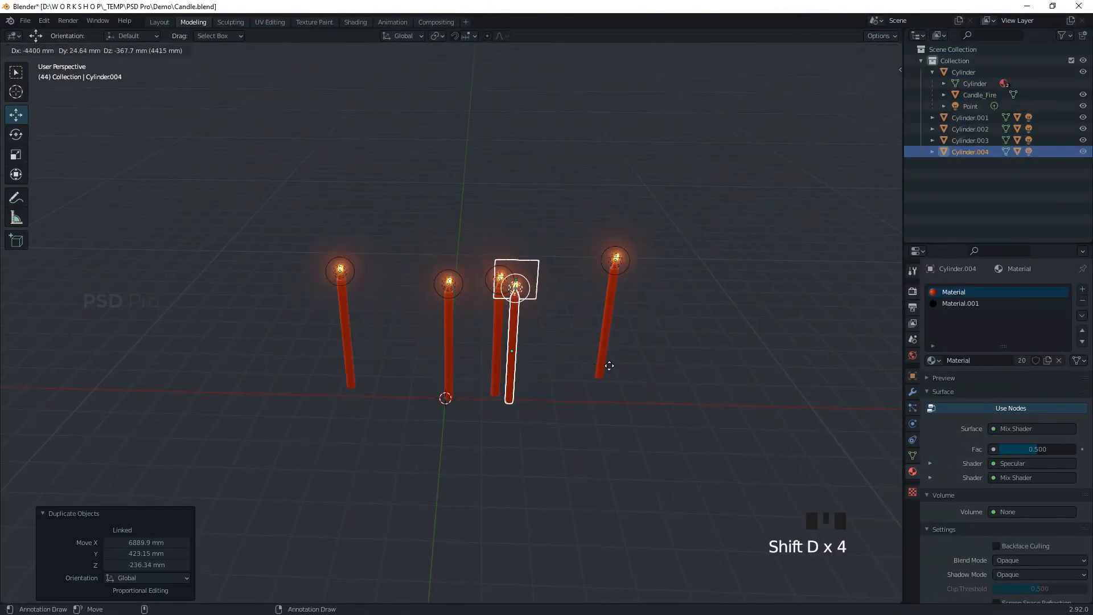
left_click(655, 366)
key("shift+d")
left_click(761, 359)
- Duplicate all the candles along Y as a second row and offset the copies about 2391 mm along X
key("a")
key("shift+d")
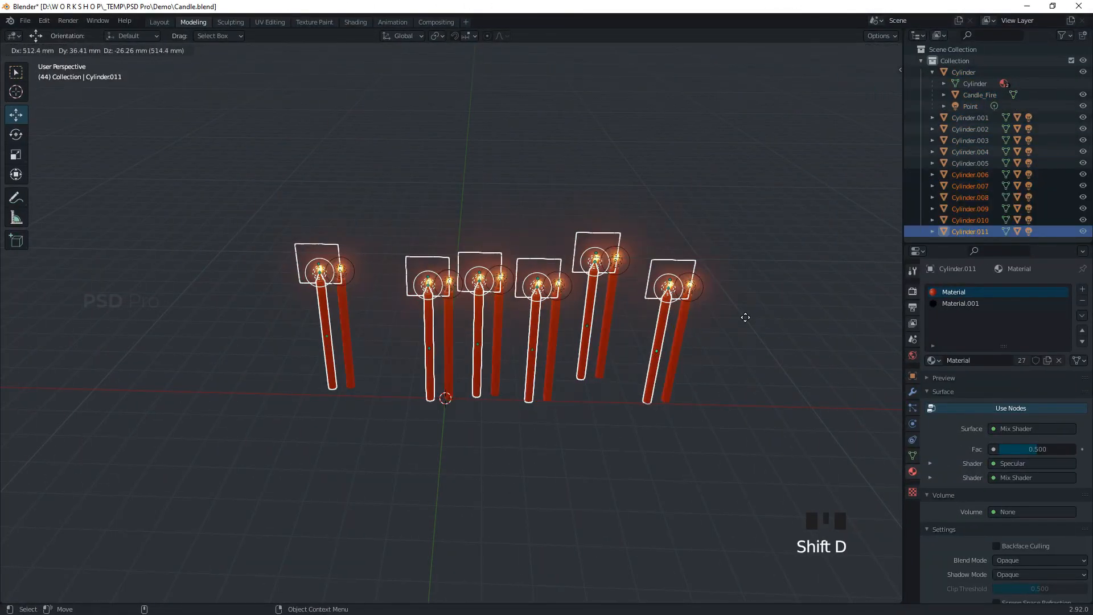
key("y")
left_click(688, 285)
key("g")
left_click(579, 329)
- Duplicate the second row along Y as a third row and shift it about -4589 mm along X
key("shift+d")
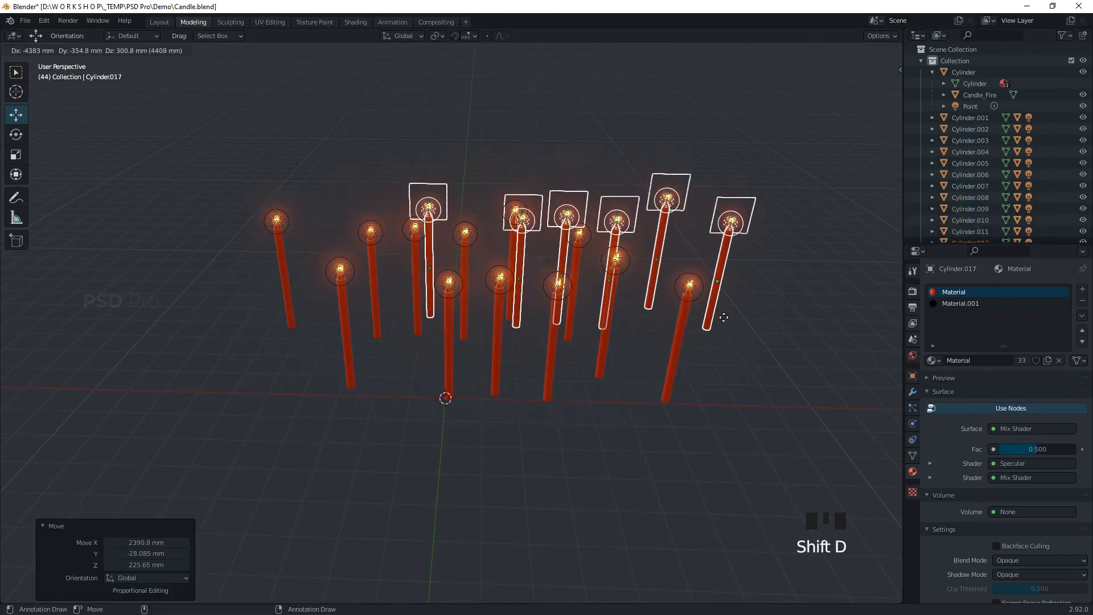
key("y")
left_click(693, 288)
key("g")
key("x")
left_click(661, 361)
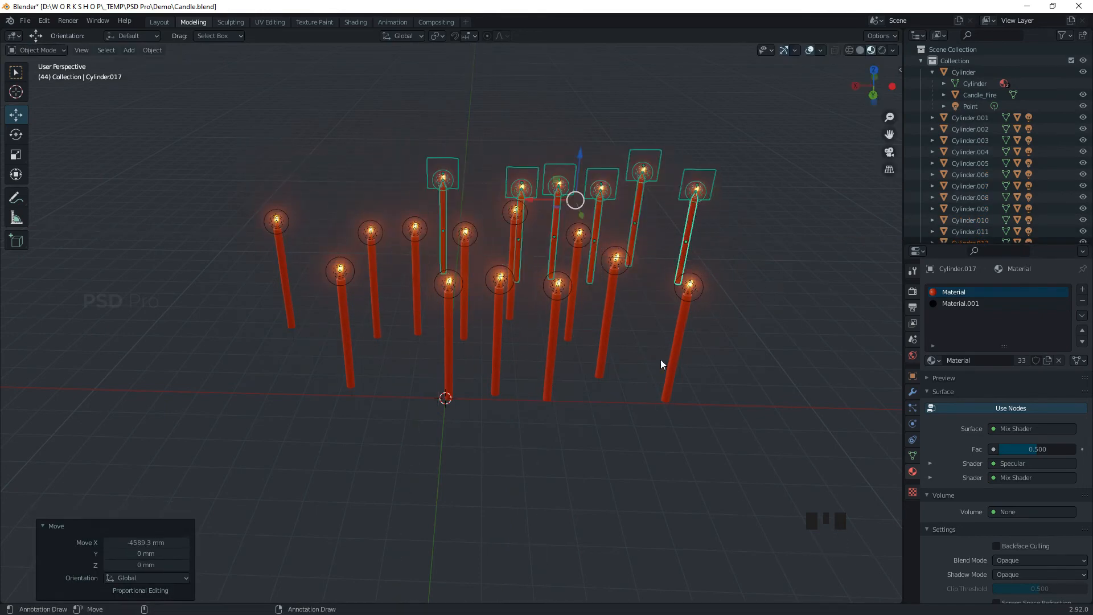
- Duplicate the third row of candles and reposition the copies to fill out the arrangement
left_click_drag(661, 361, 708, 374, "alt")
key("shift+d")
left_click(752, 424)
left_click_drag(752, 423, 636, 379, "alt")
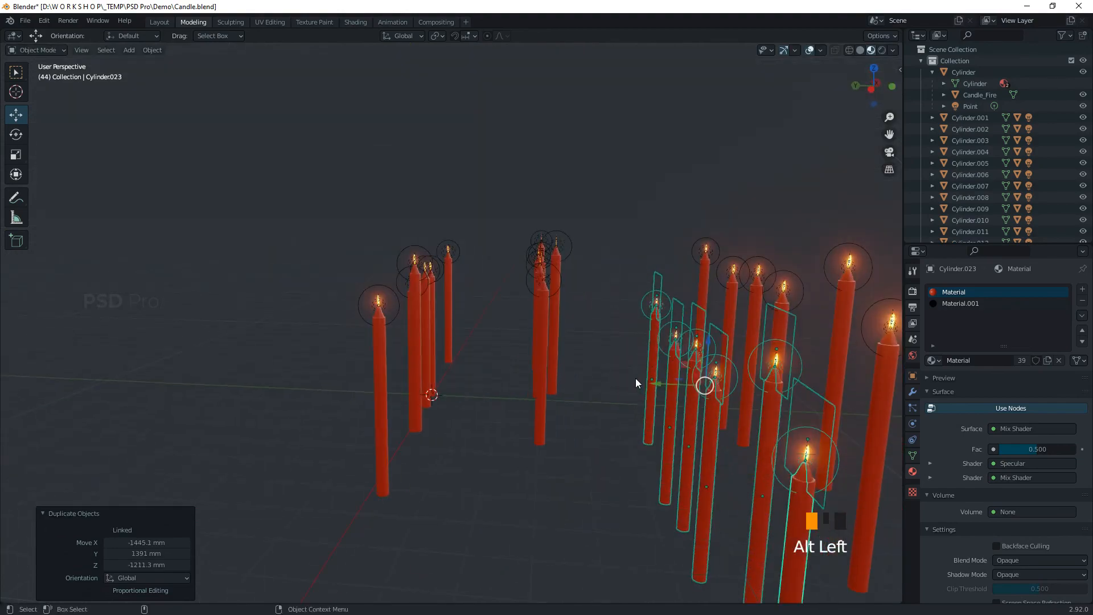
key("g")
left_click(599, 262)
- Duplicate a single candle with its flame and light and move the copy by about -664 mm X, -1251 mm Y and -379 mm Z
left_click_drag(568, 340, 766, 425, "alt")
right_click_drag(765, 425, 724, 426, "alt")
left_click(724, 425)
left_click_drag(518, 421, 342, 436, "alt")
right_click_drag(496, 479, 574, 431, "alt")
left_click_drag(574, 432, 682, 402, "alt")
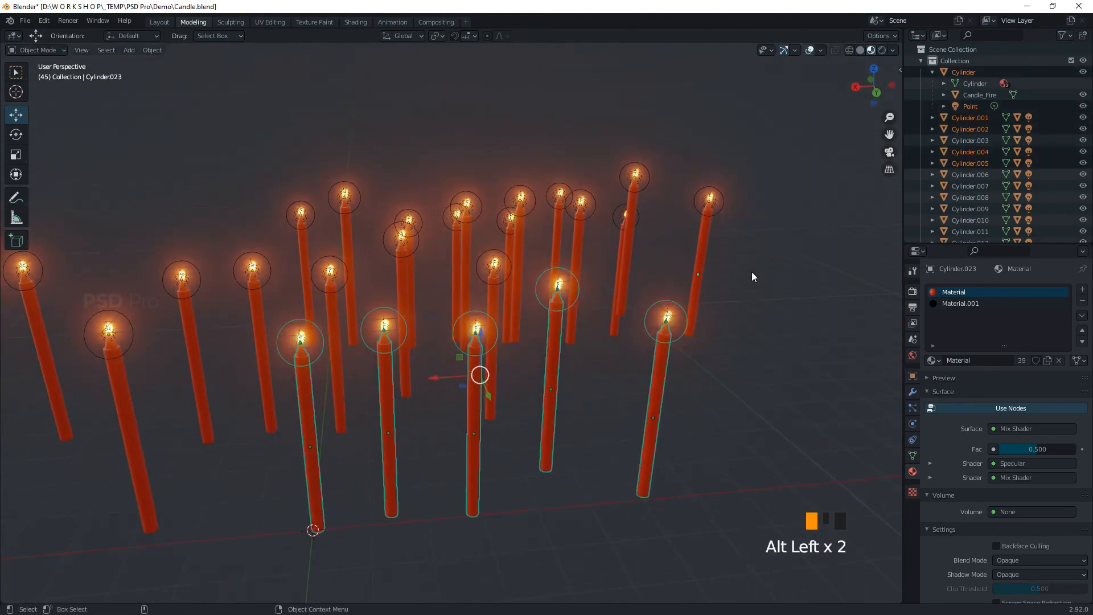
left_click(682, 401)
left_click(682, 281, "shift")
key("shift+d")
left_click(765, 316)
left_click_drag(765, 316, 672, 419, "alt")
key("g")
left_click(812, 444)
- Duplicate the single candle with its flame and light six more times, scattering the copies around the edges and gaps of the group
left_click_drag(812, 444, 732, 507, "alt")
key("shift+g")
key("shift+d")
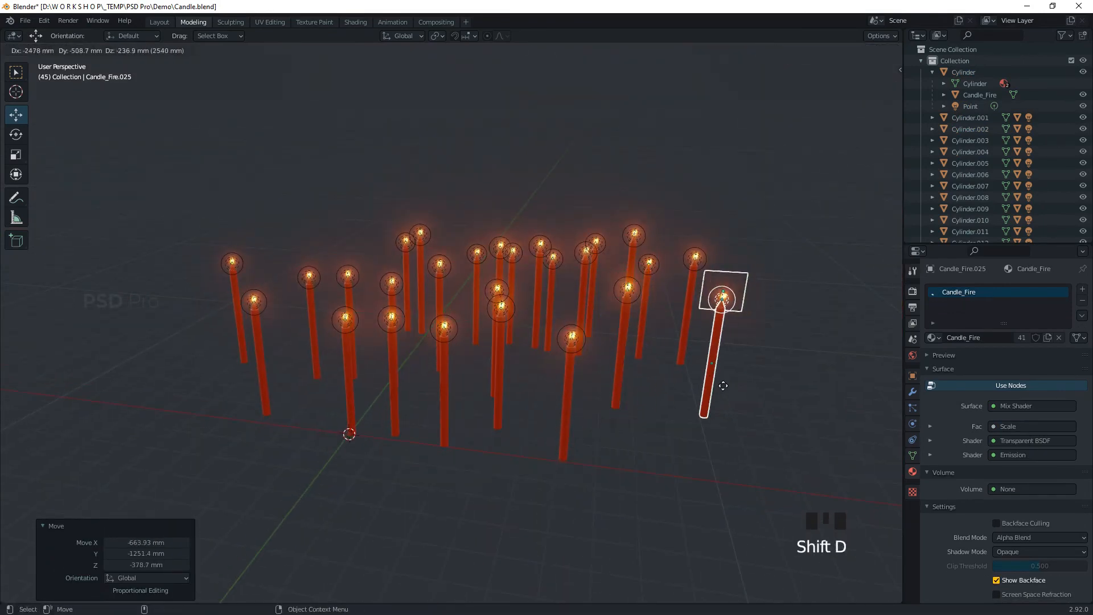
left_click(673, 381)
key("shift+d")
key("shift+d")
left_click(776, 393)
left_click(576, 373)
key("shift+d")
left_click(720, 433)
key("shift+d")
left_click(783, 421)
key("shift+d")
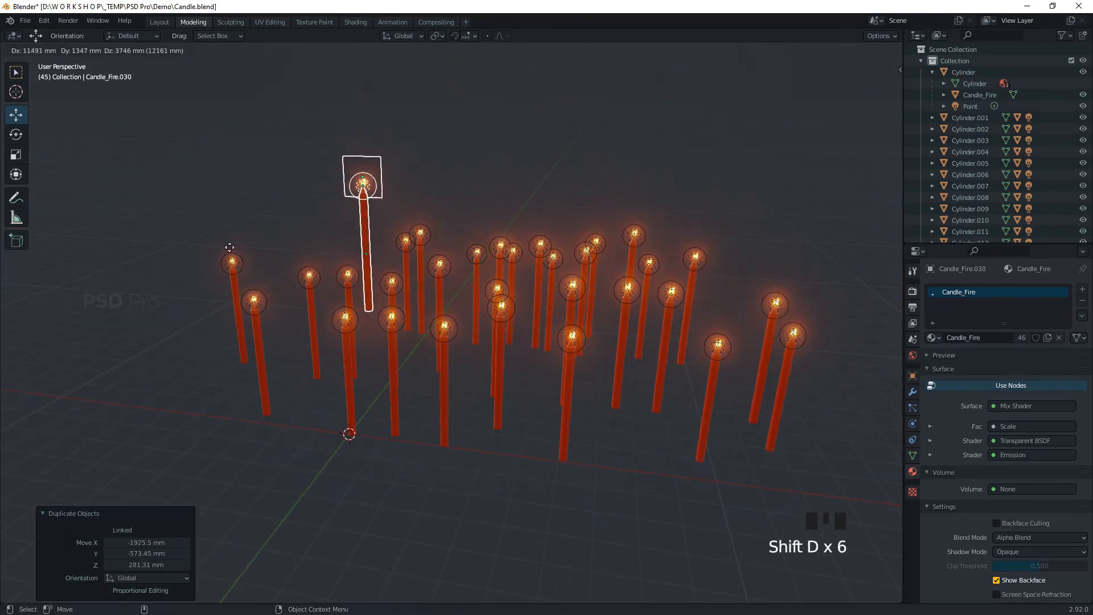
left_click(353, 271)
- Reposition the last candle copy so it stands among the other candles in the group
left_click_drag(385, 373, 521, 393, "alt")
key("g")
left_click(314, 570)
left_click(636, 457)
mouse_move(775, 453)
left_mouse_down("alt")
mouse_move(636, 457)
mouse_move(625, 443)
left_mouse_up("alt")
right_click_drag(625, 443, 618, 438, "alt")
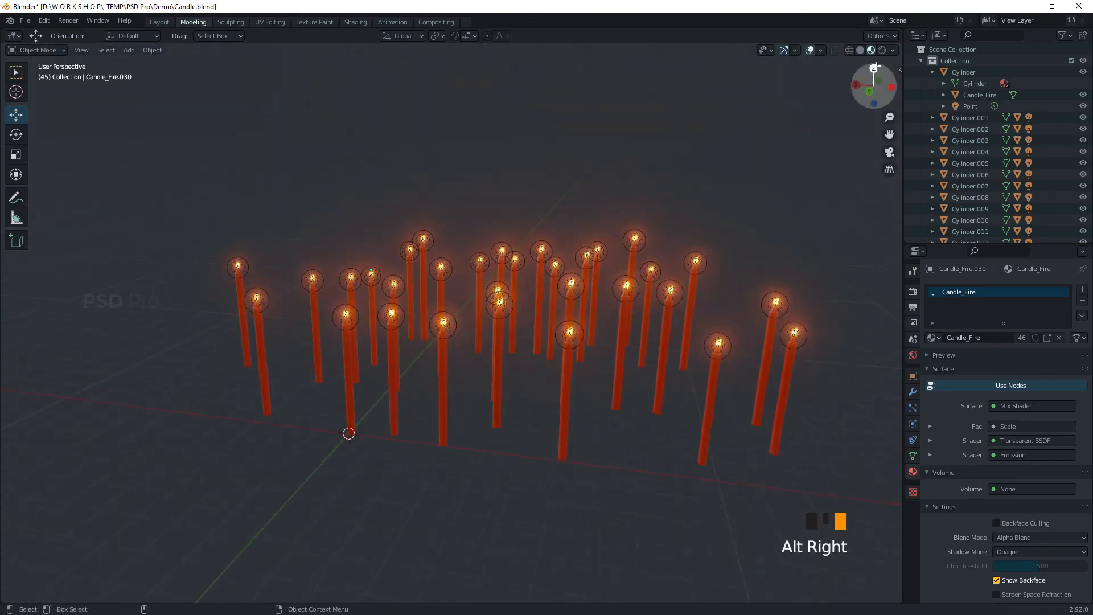
- Add a cube mesh in rendered shading, enlarge it around the candles and move it about -4919 mm X, -526 mm Y and 873 mm Z
left_click(882, 50)
left_click_drag(624, 453, 606, 422, "alt")
key("shift+a")
mouse_move(568, 382)
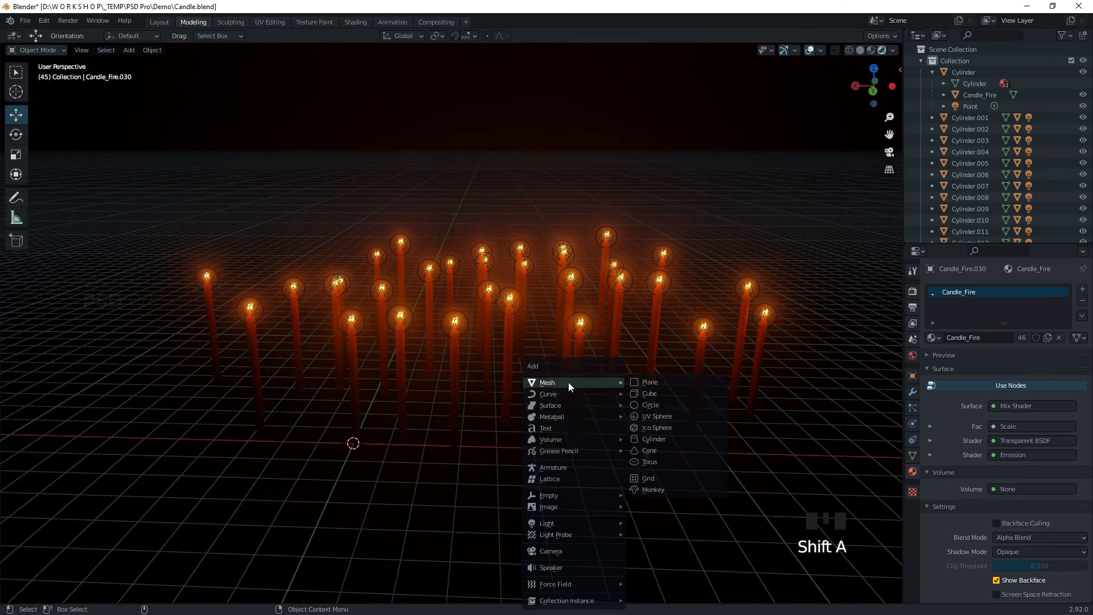
left_click(682, 393)
key("s")
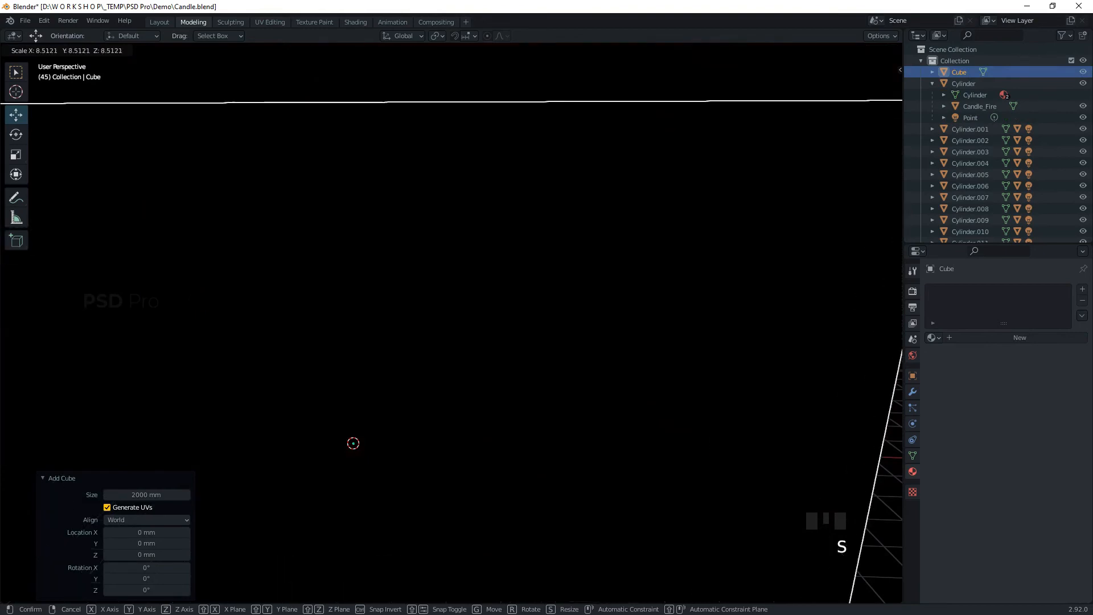
left_click(194, 131)
key("g")
left_click(620, 79)
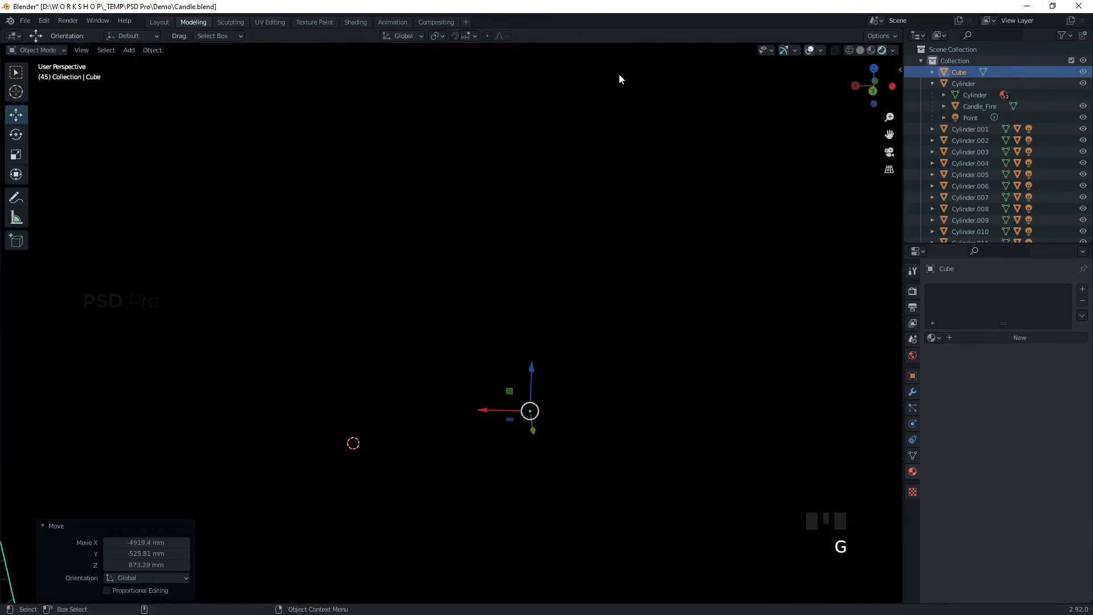
- In wireframe shading, scale the cube by 1.564 and move it about 1298 mm X, -567 mm Y and 195 mm Z to enclose all candles
left_click(849, 50)
scroll(620, 259, "down", 3)
left_click_drag(620, 258, 639, 347, "alt")
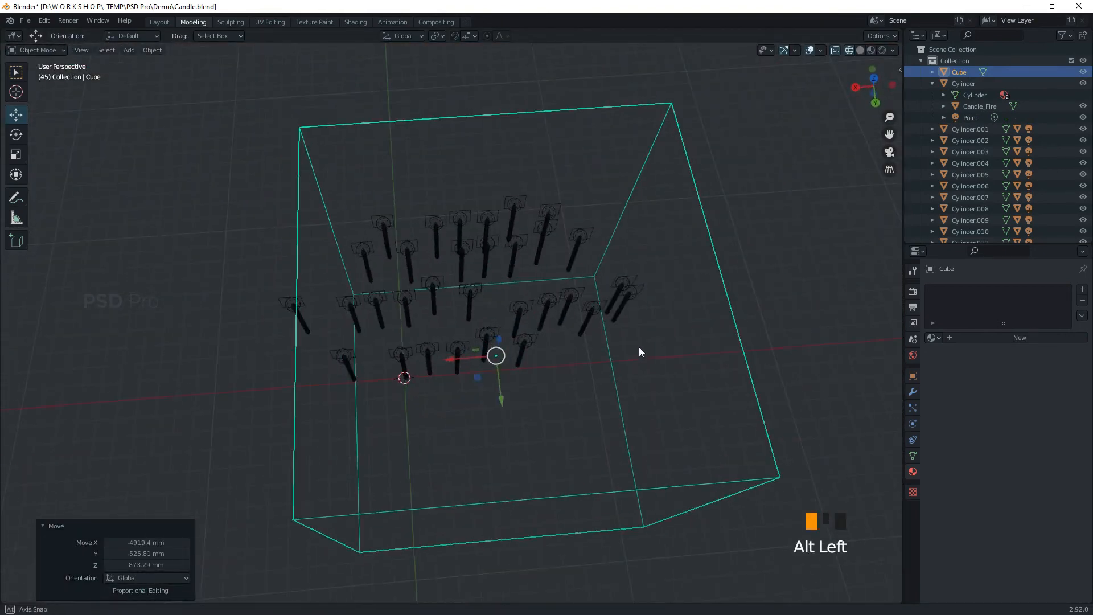
key("s")
left_click(613, 362)
key("g")
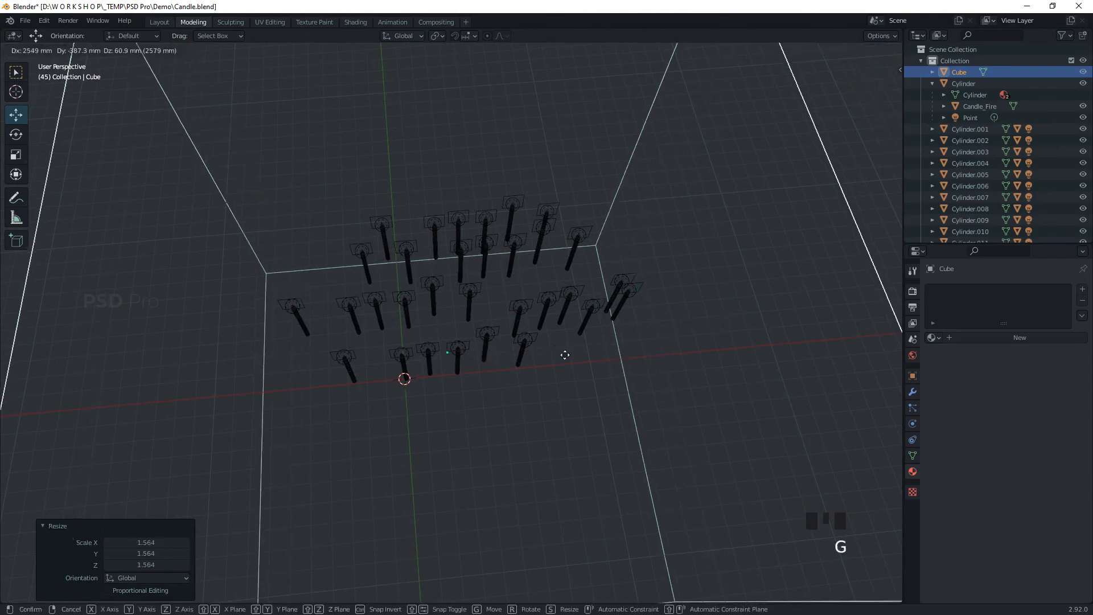
left_click(595, 397)
mouse_move(596, 398)
left_mouse_down("alt")
mouse_move(481, 360)
mouse_move(608, 376)
mouse_move(781, 242)
left_mouse_up("alt")
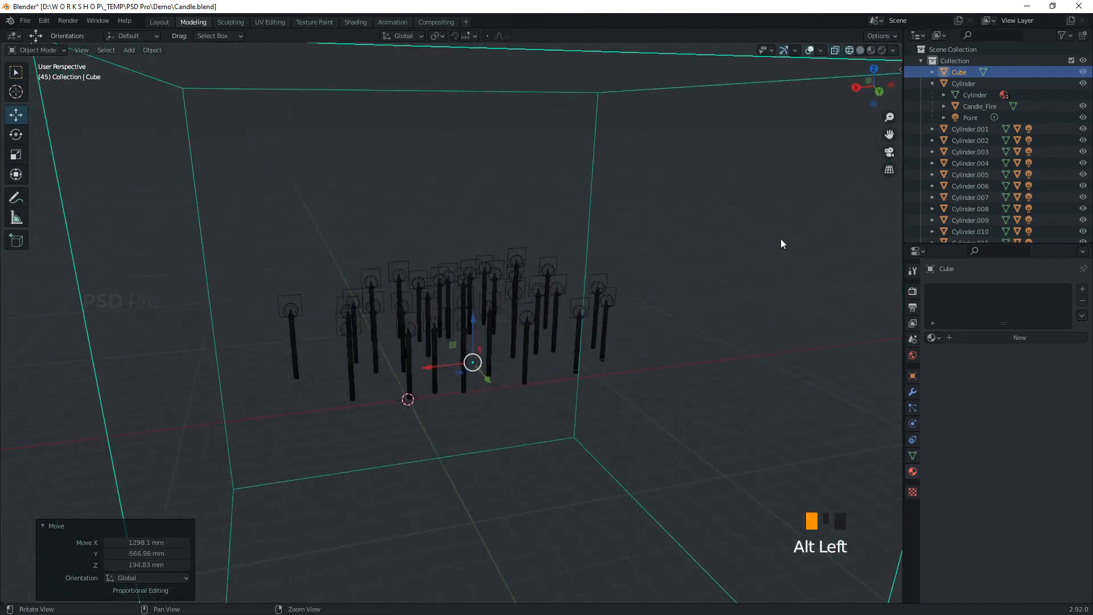
- Return to rendered shading and give the cube a new material with its surface shader removed
left_click(881, 50)
mouse_move(685, 310)
right_mouse_down("alt")
mouse_move(659, 317)
mouse_move(689, 336)
right_mouse_up("alt")
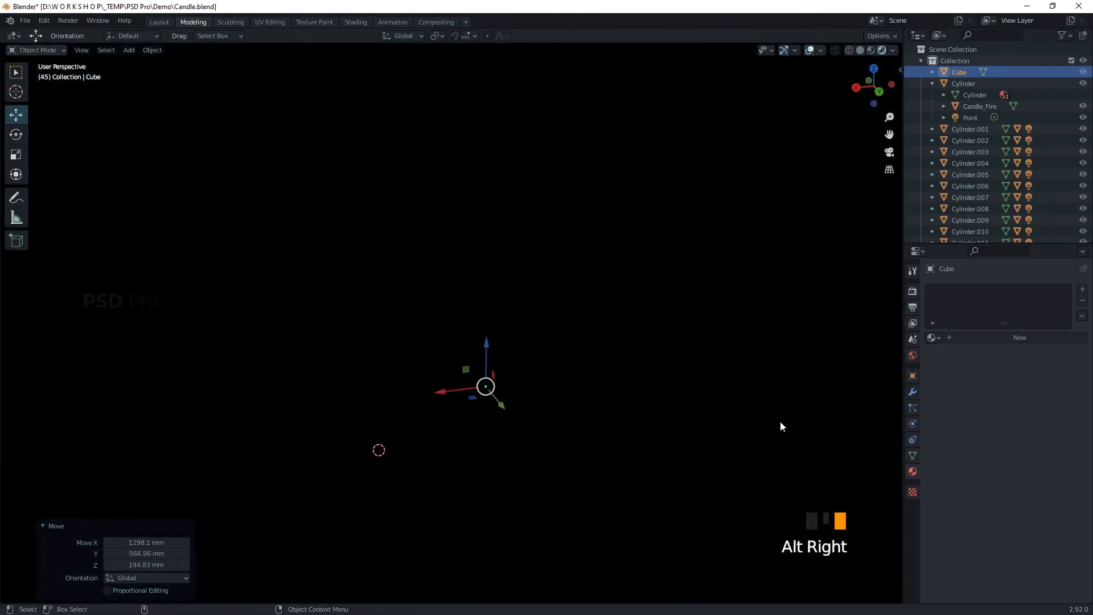
left_click(912, 468)
left_click(1017, 340)
left_click(1032, 406)
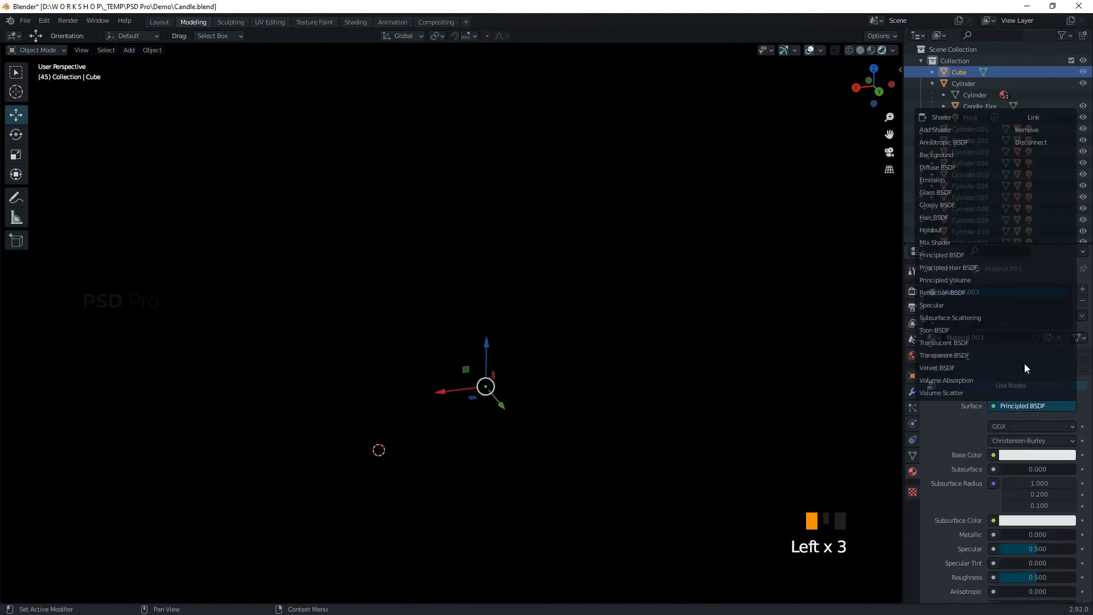
left_click(1027, 130)
- Assign a Volume Scatter shader to the cube material's volume and set its density to 0.1
left_click(926, 369)
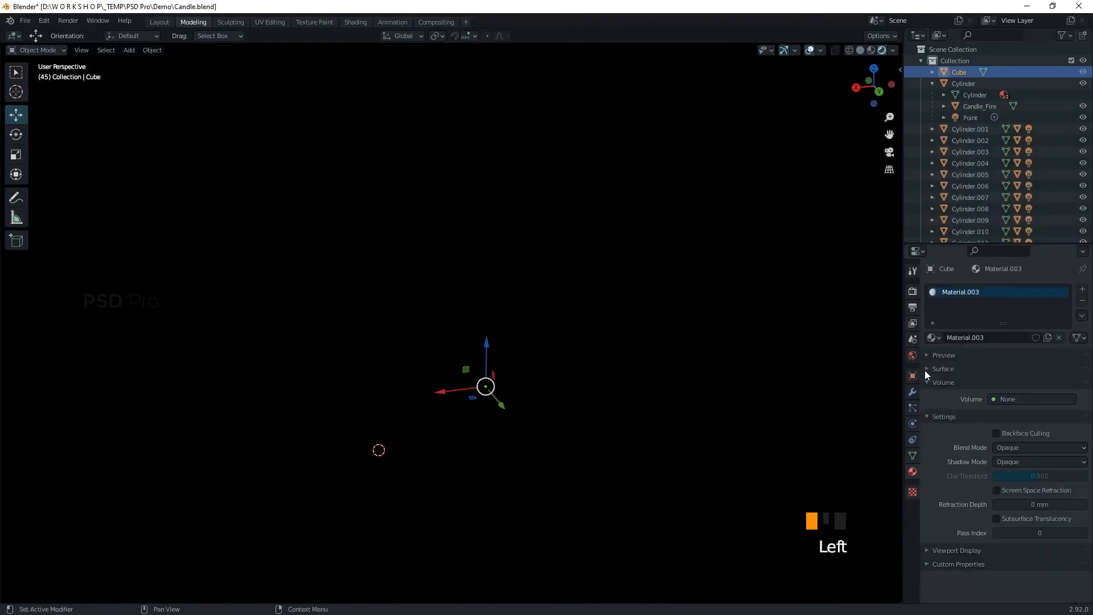
left_click(1013, 397)
left_click(1020, 384)
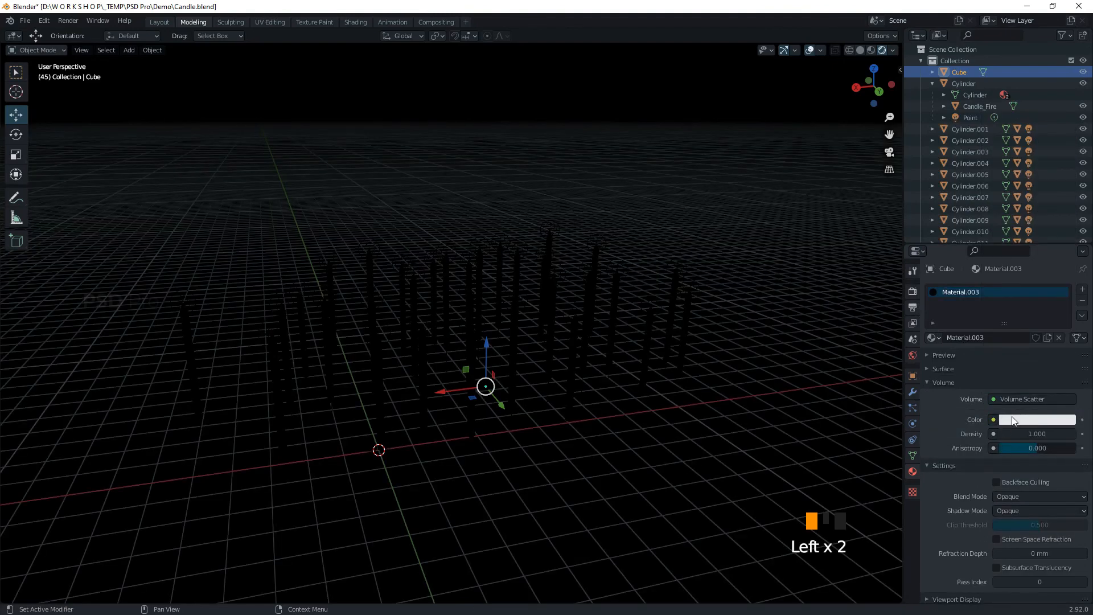
left_click(1042, 434)
key("BackSpace")
type(".1")
key("Return")
- Play the flame animation in the foggy scene and hide the viewport overlays and gizmos
right_click_drag(683, 365, 709, 388, "alt")
left_click_drag(708, 388, 678, 371, "alt")
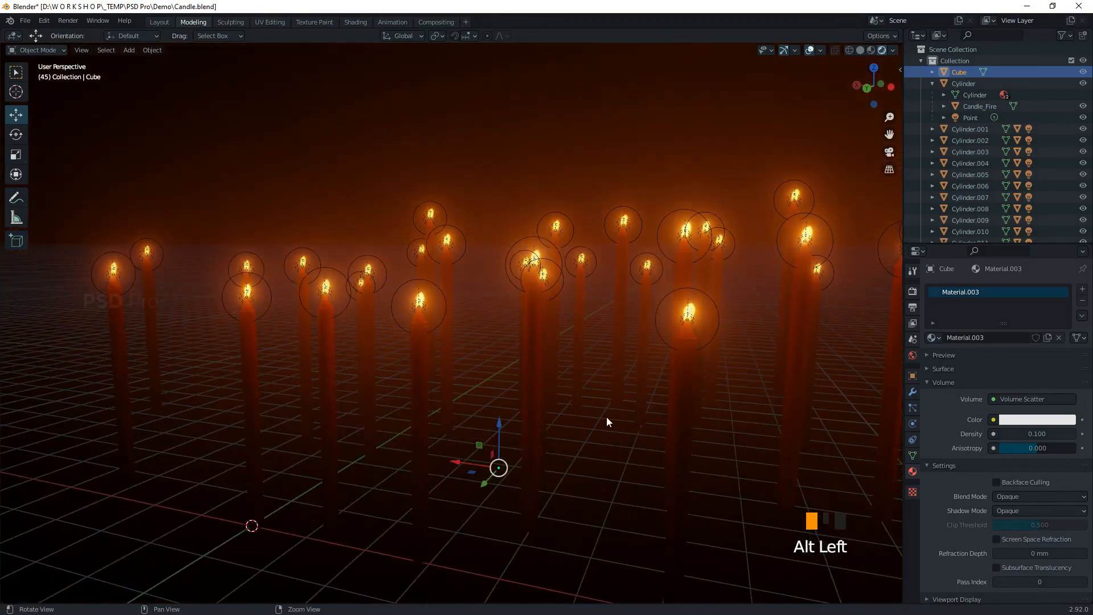
right_click_drag(601, 309, 558, 374, "alt")
left_click_drag(558, 375, 528, 257, "alt")
key("space")
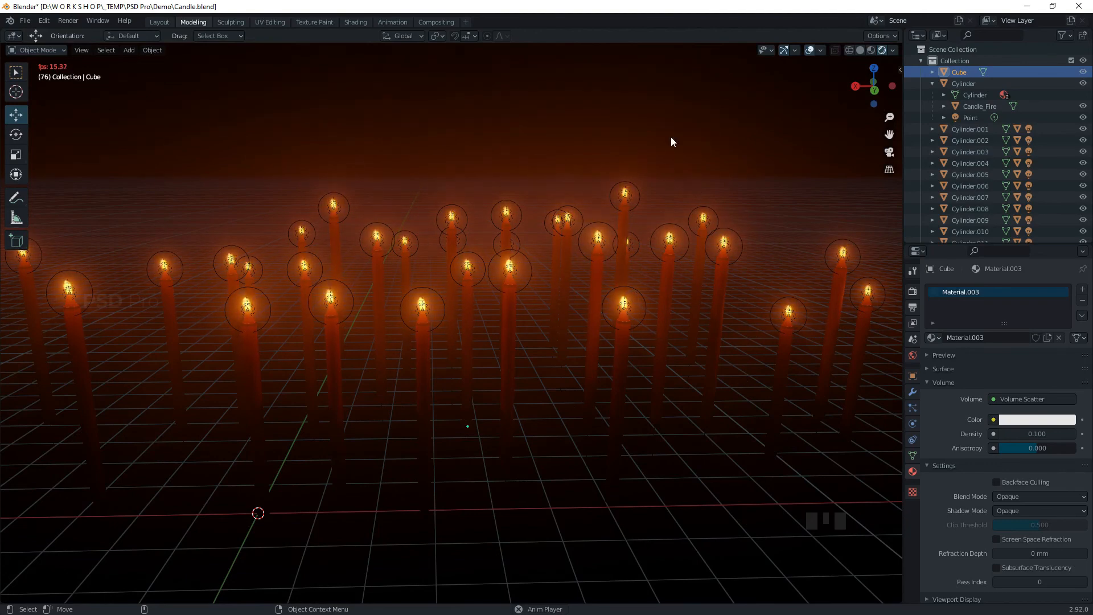
left_click(810, 50)
left_click(784, 50)
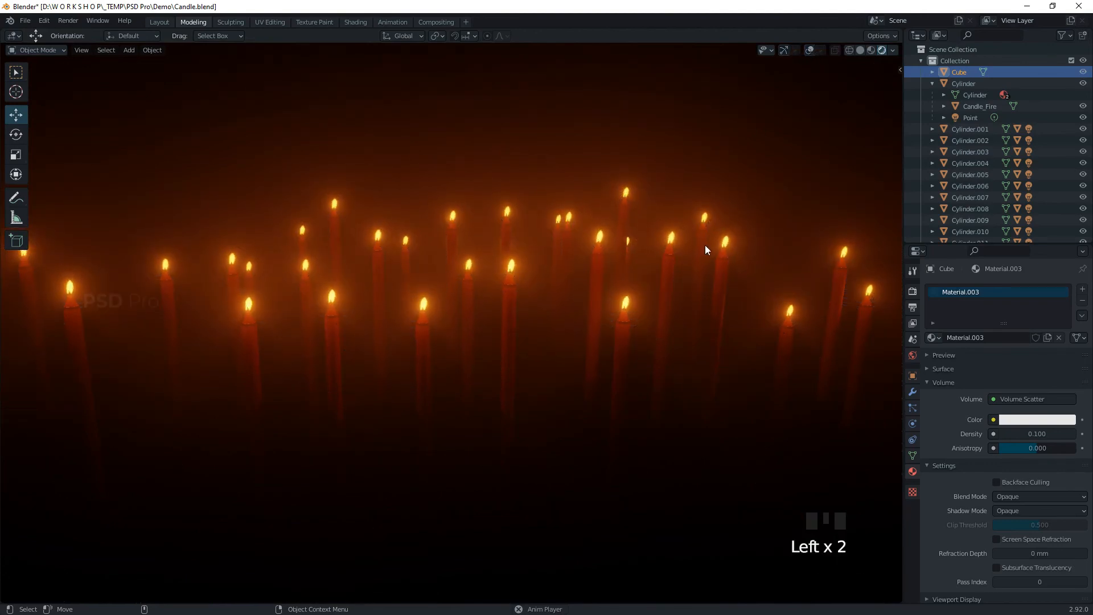
key("space")
- Examine the foggy candle field from several angles and distances in rendered shading
scroll(705, 246, "down", 2)
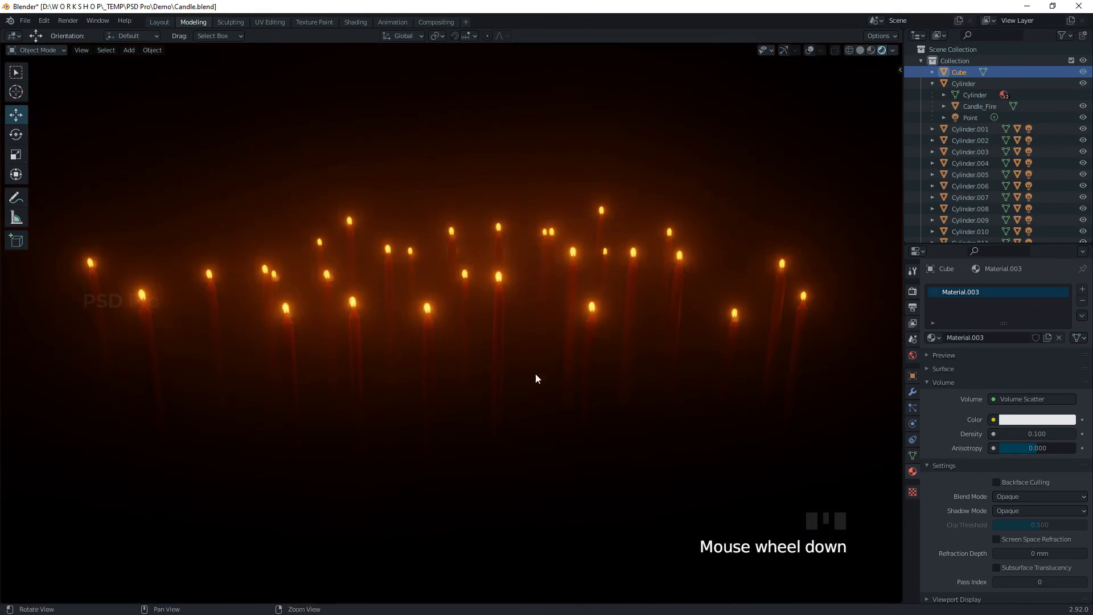
left_click_drag(537, 378, 622, 389, "alt")
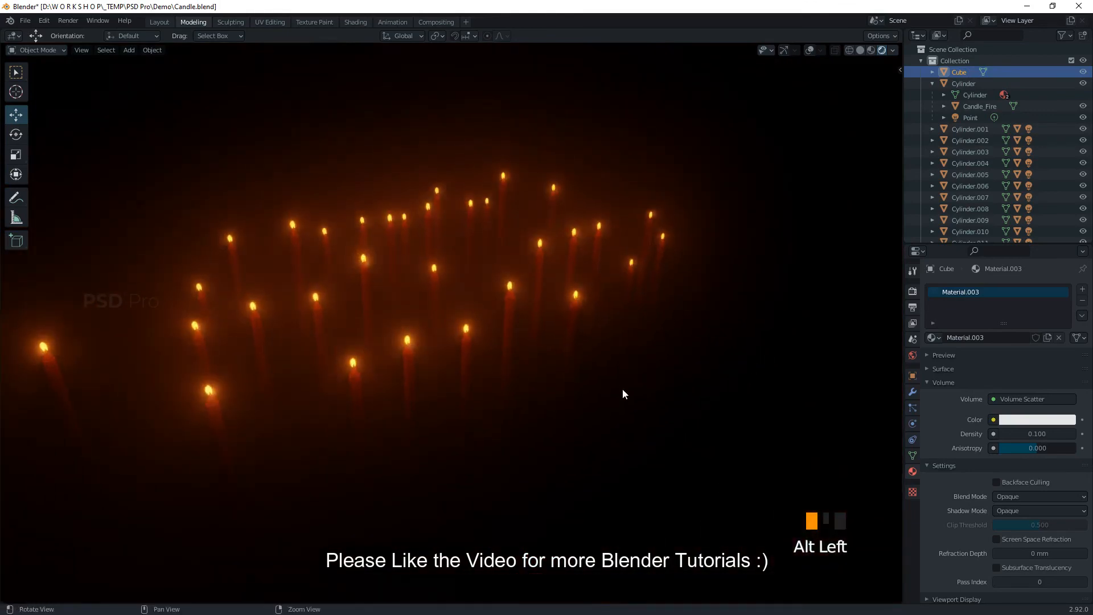
right_click_drag(623, 390, 617, 354, "alt")
middle_click_drag(617, 354, 661, 399, "alt")
right_click_drag(556, 413, 556, 404, "alt")
left_click_drag(556, 408, 490, 359, "alt")
right_click_drag(491, 359, 615, 441, "alt")
middle_click_drag(615, 442, 553, 468, "alt")
right_click_drag(551, 465, 468, 459, "alt")
left_click_drag(469, 459, 527, 464, "alt")
right_click_drag(527, 464, 484, 462, "alt")
left_click_drag(484, 463, 623, 475, "alt")
middle_click_drag(623, 475, 593, 408, "alt")
right_click_drag(593, 408, 593, 384, "alt")
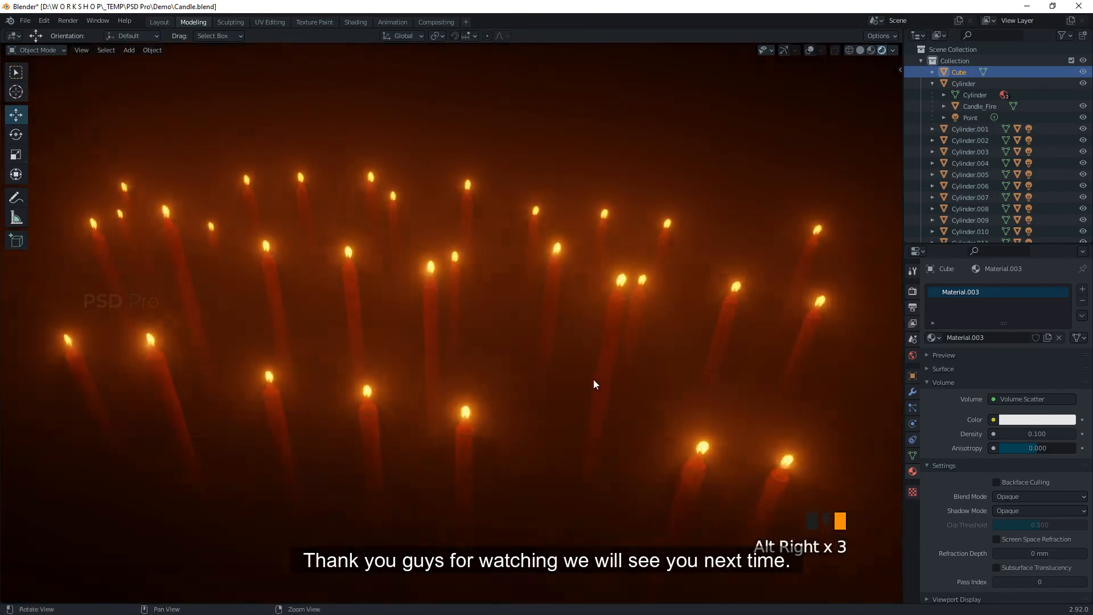
- Save the finished candle scene to the existing Blender file
left_click_drag(593, 383, 592, 370, "alt")
key("ctrl+s")
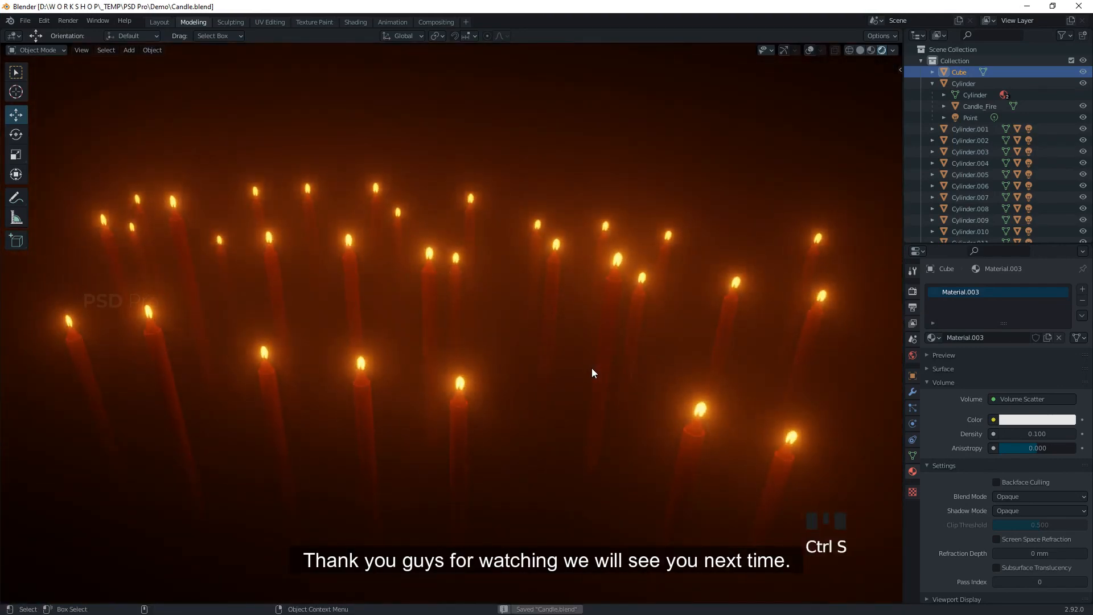